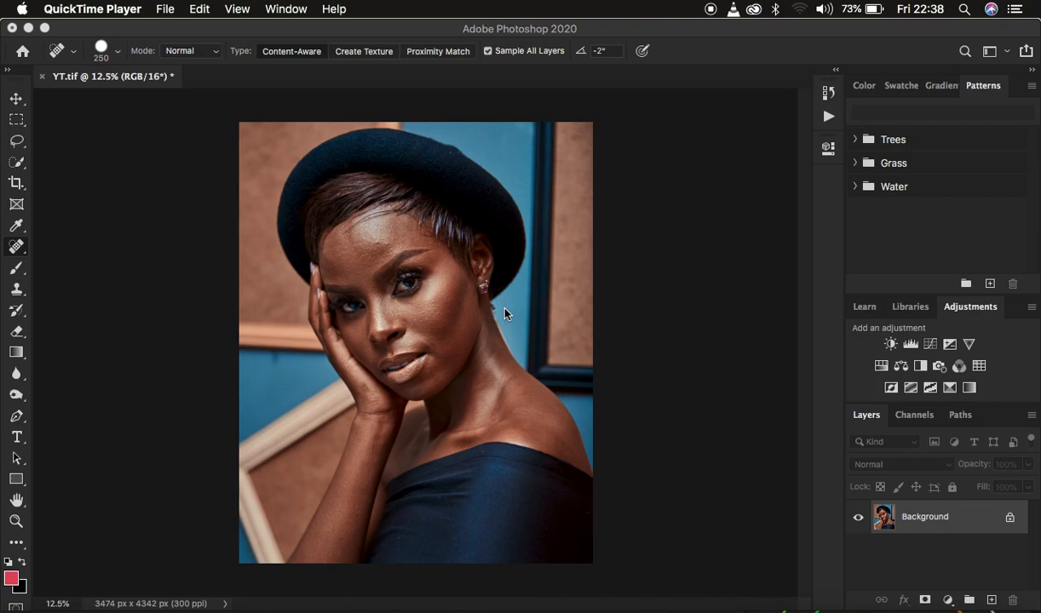
- Select the Lasso tool and duplicate the Background layer twice
click(140, 181)
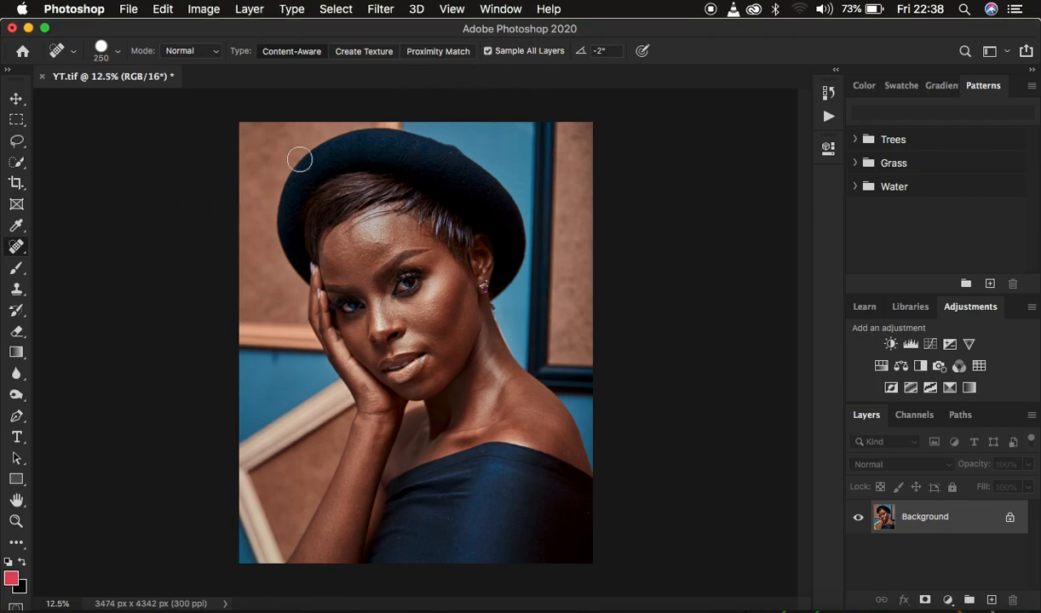
click(16, 141)
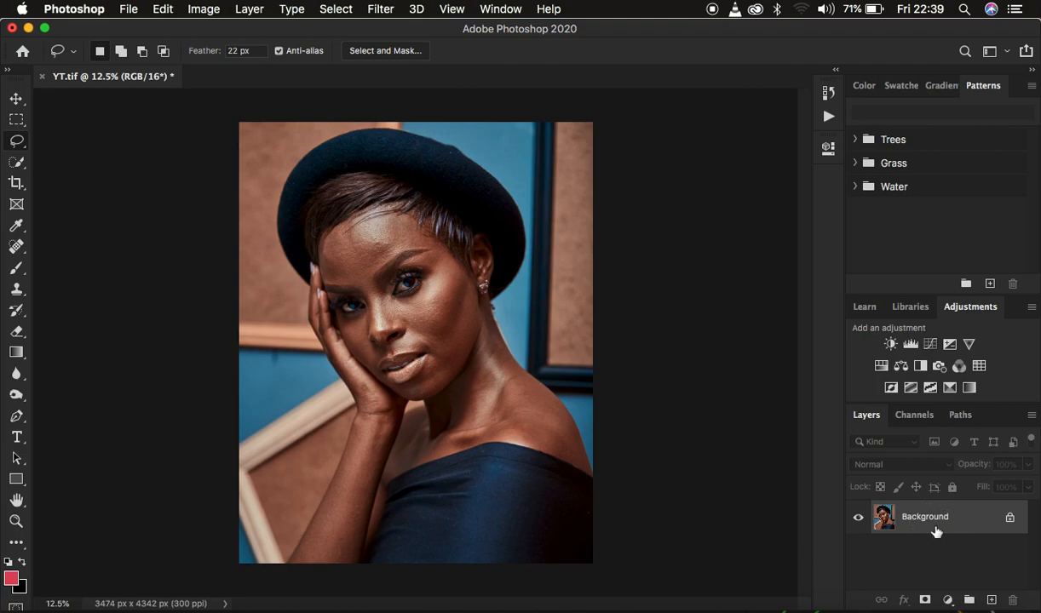
key(super+j)
key(super+j)
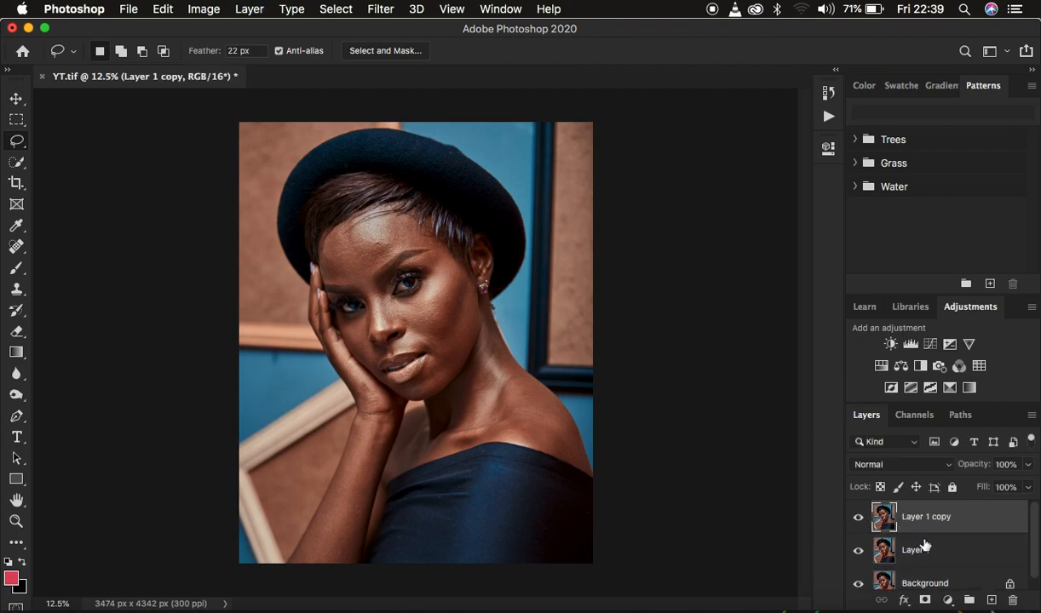
- Rename the lower duplicate layer LOW/ COLOR and the upper duplicate layer HIGH/ TEXTURE
double_click(915, 547)
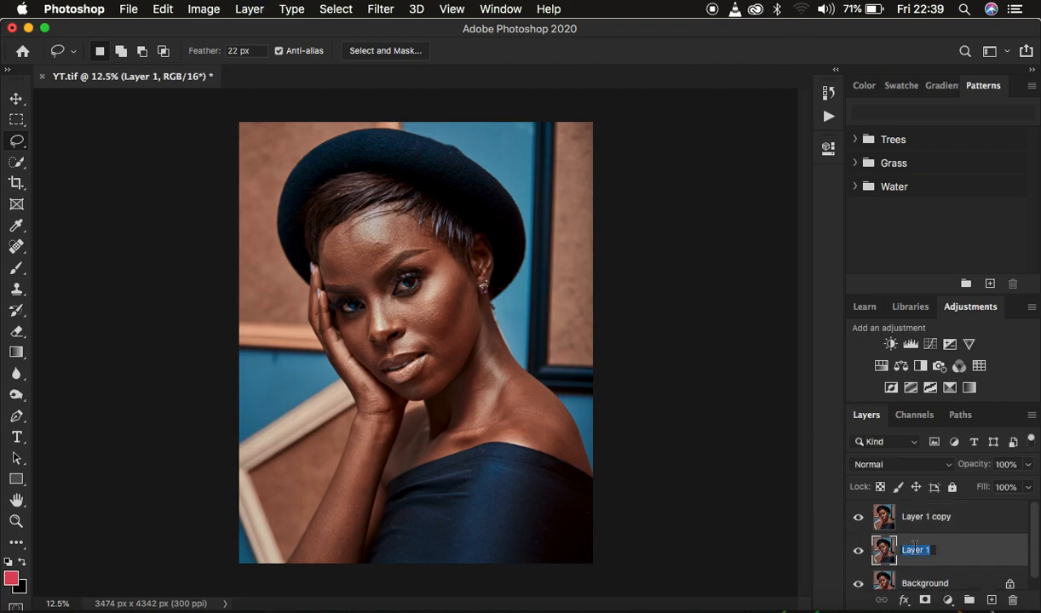
text(LOW/ COLOR)
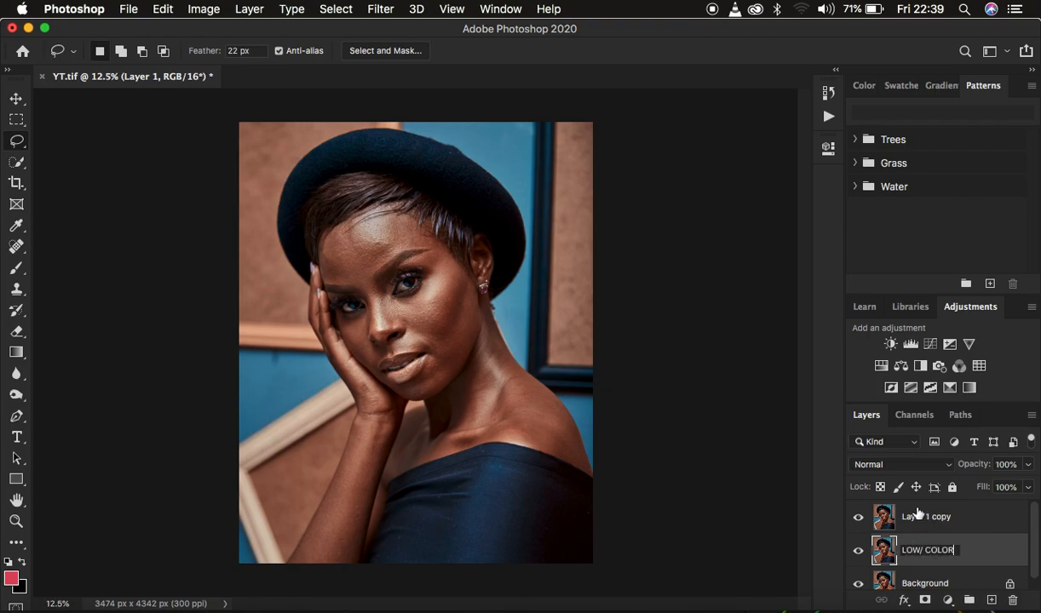
key(Return)
double_click(915, 517)
text(HIGH)
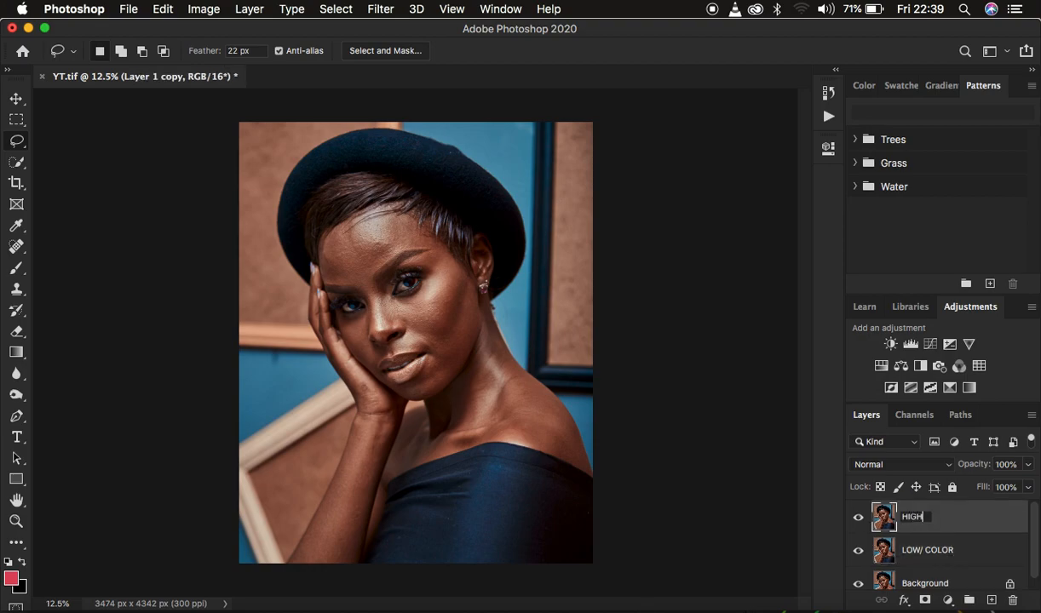
text(/ TEXTURE)
key(Return)
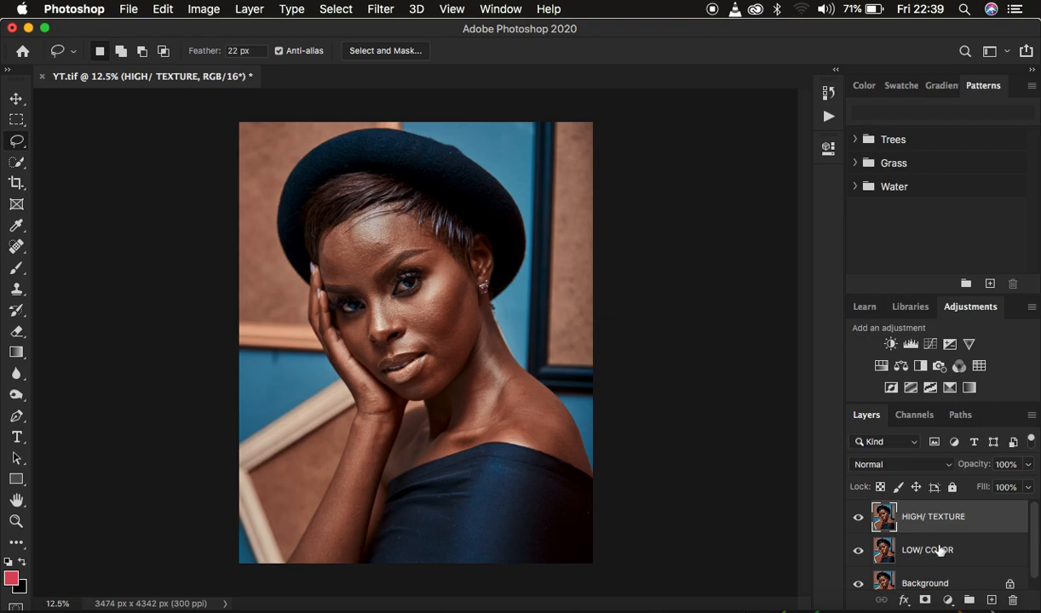
- Hide the HIGH/ TEXTURE layer and open the Gaussian Blur filter for the LOW/ COLOR layer
click(942, 552)
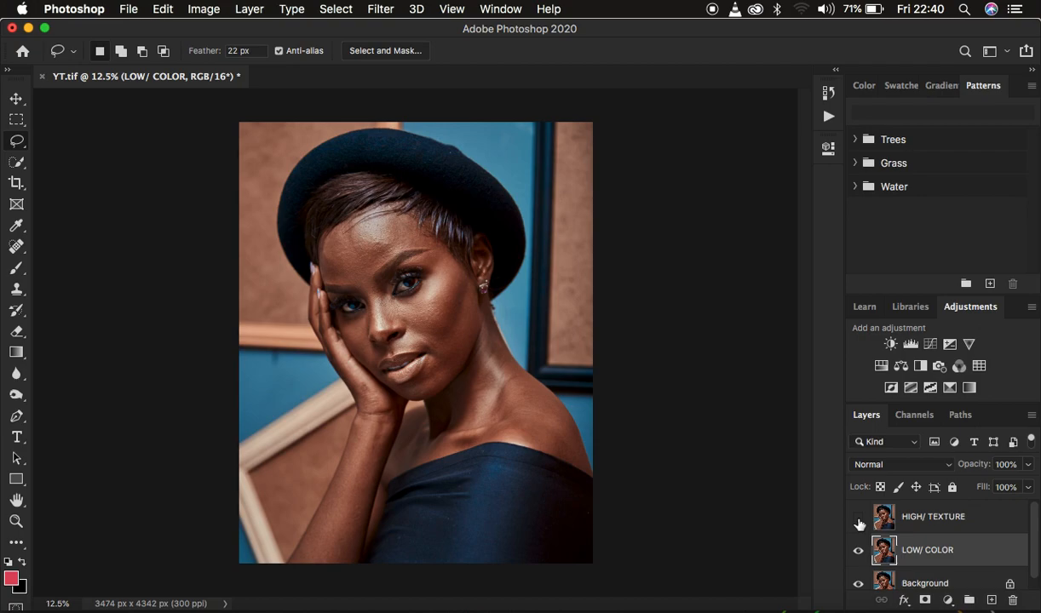
click(858, 519)
click(380, 9)
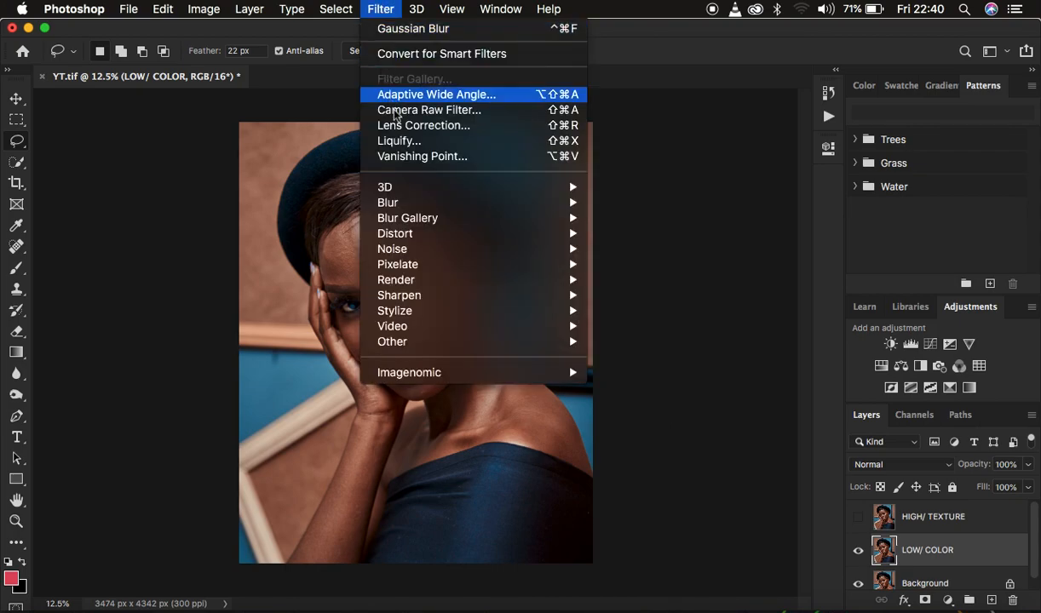
mouse_move(431, 204)
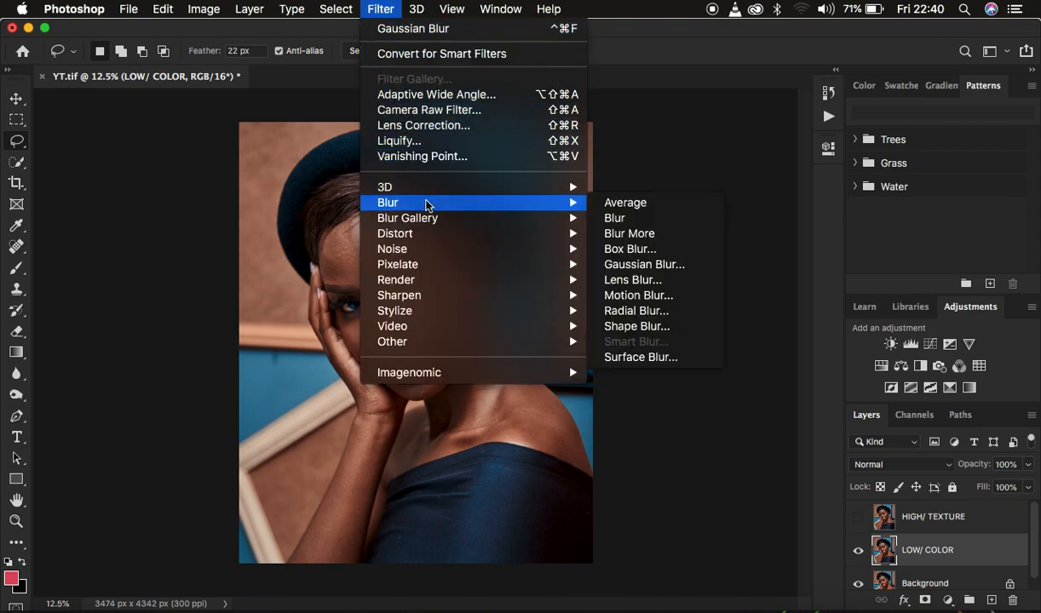
click(631, 265)
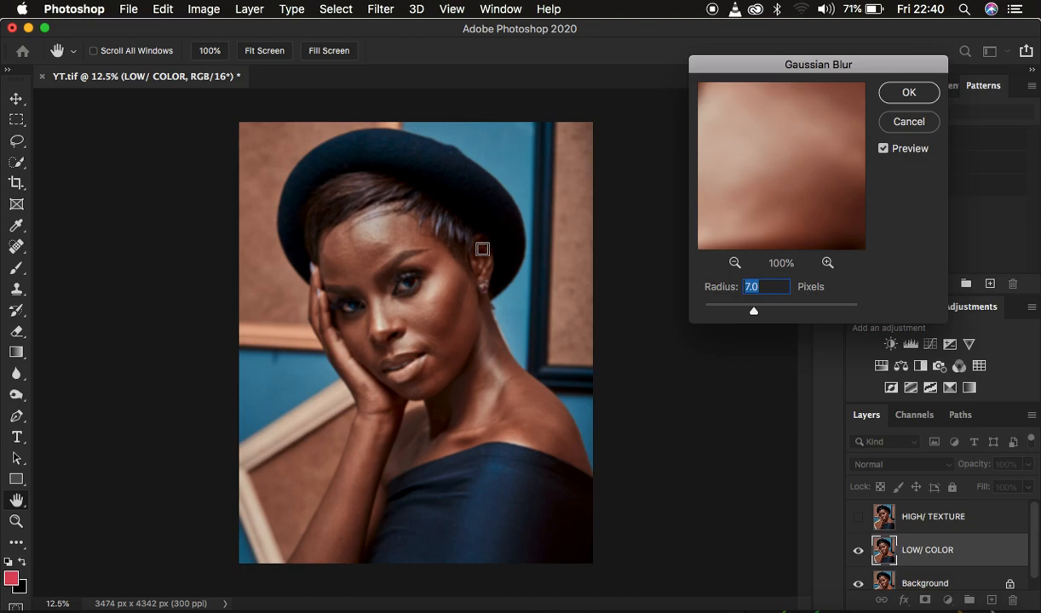
- Reduce the blur radius to 0.1 pixels and examine the skin texture around the face in the filter preview at 33%
drag(754, 311, 640, 307)
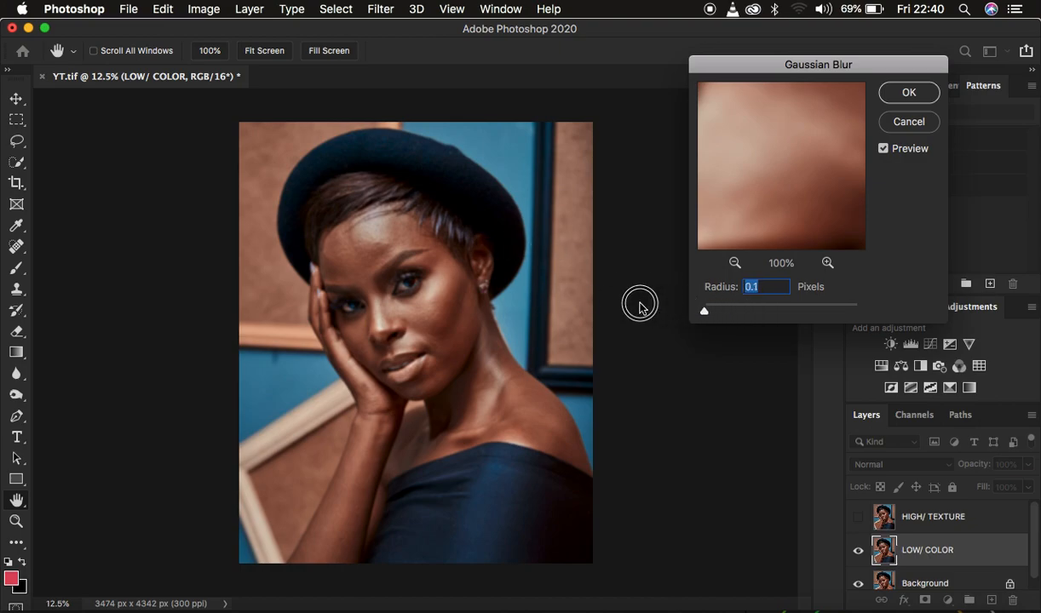
click(735, 264)
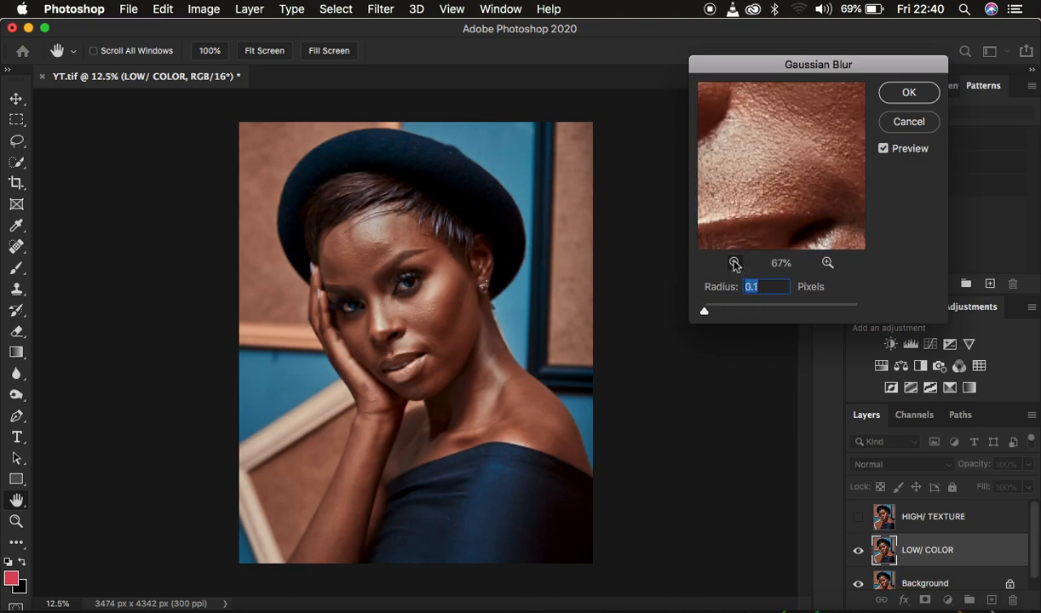
click(735, 264)
drag(774, 190, 780, 245)
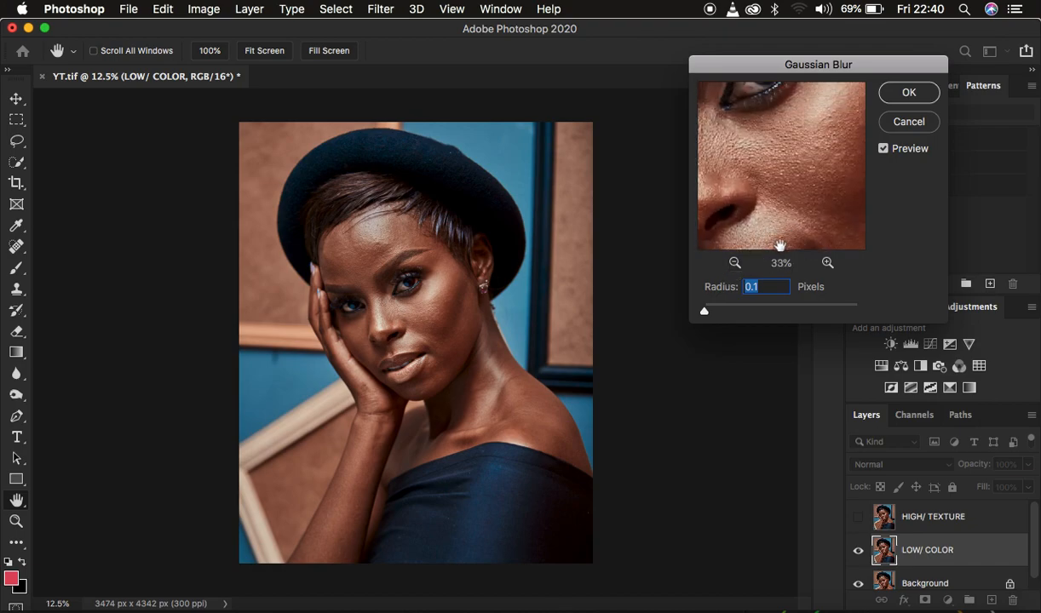
drag(788, 153, 808, 234)
drag(746, 162, 818, 233)
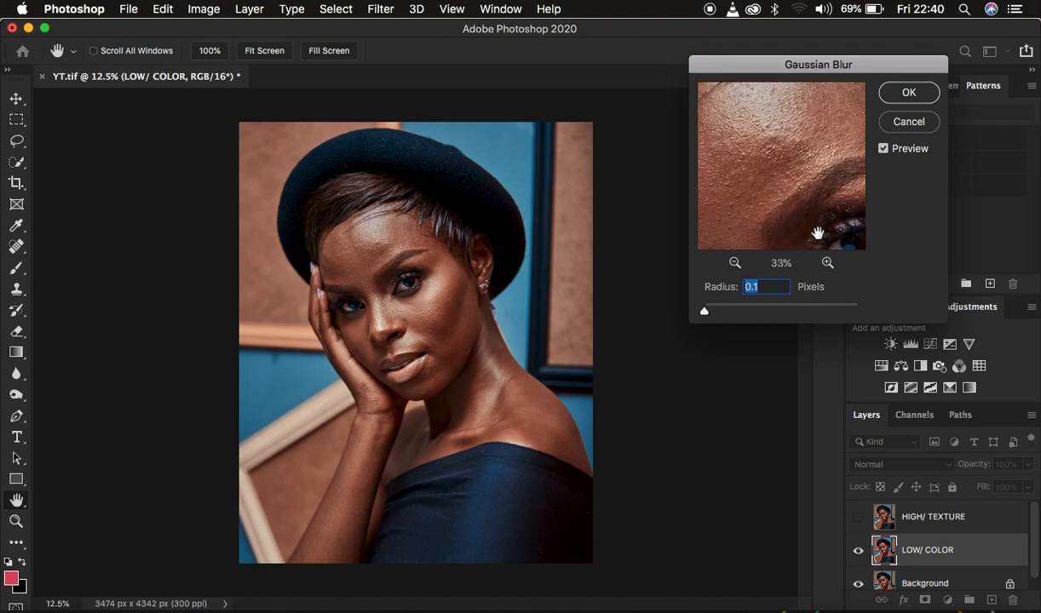
drag(770, 184, 703, 125)
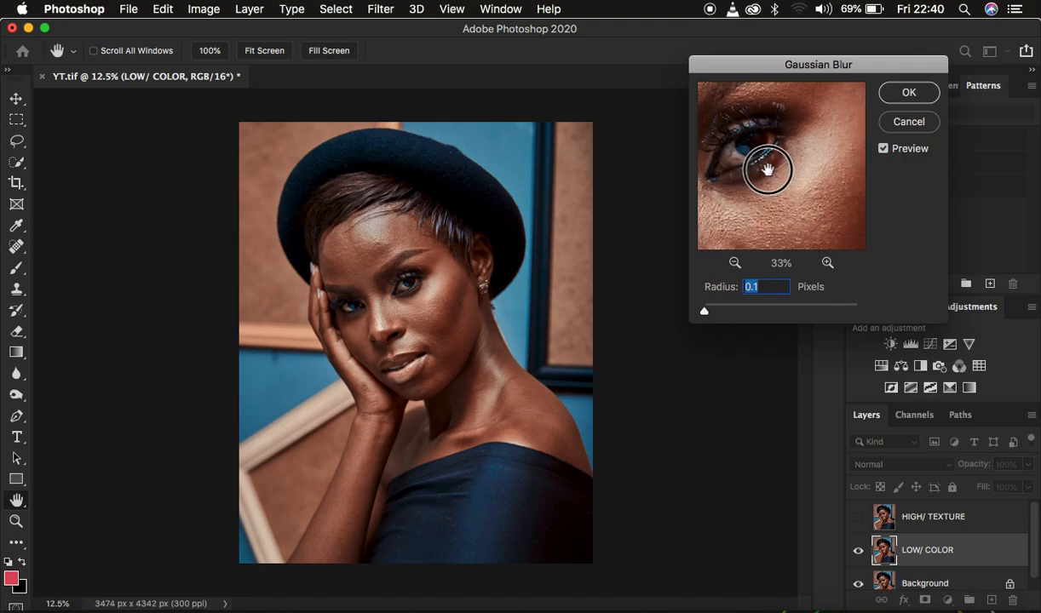
drag(768, 170, 825, 255)
drag(740, 181, 794, 166)
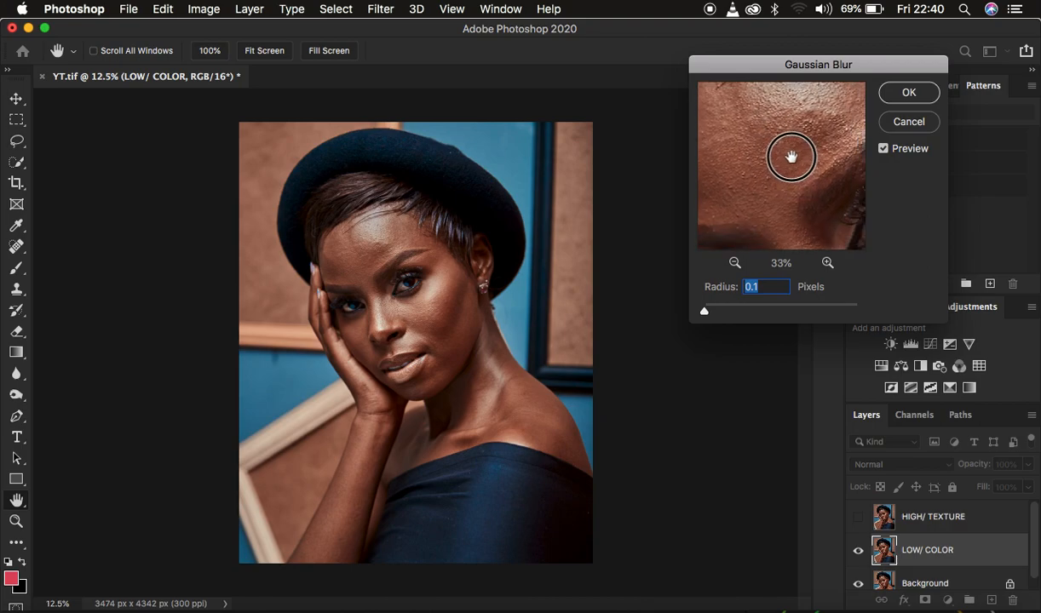
drag(778, 210, 785, 183)
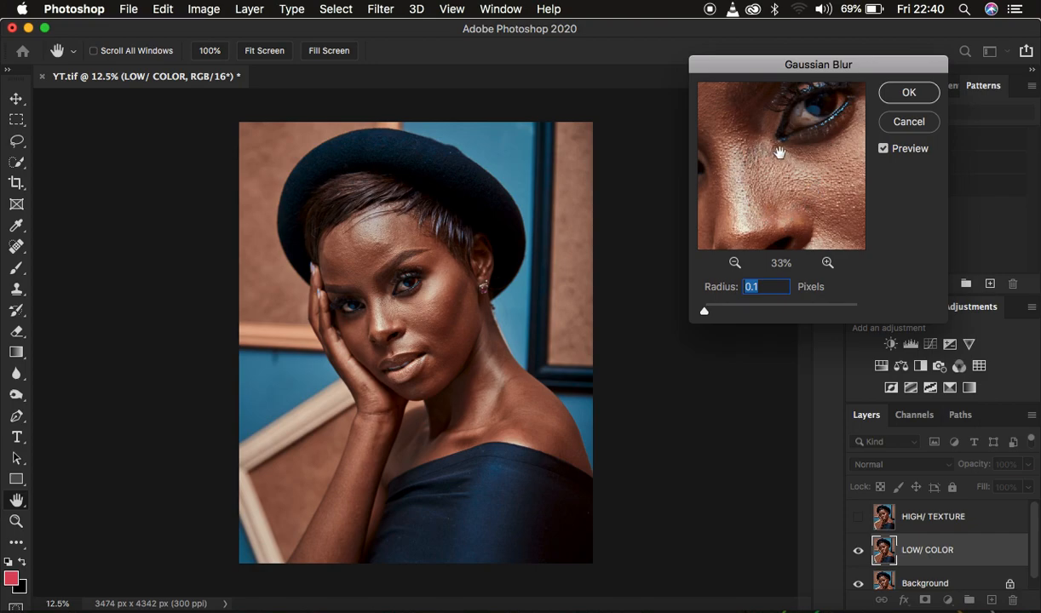
- Try a Gaussian Blur radius of 3.0 pixels, and raise it to 7.0 pixels
drag(705, 317, 730, 317)
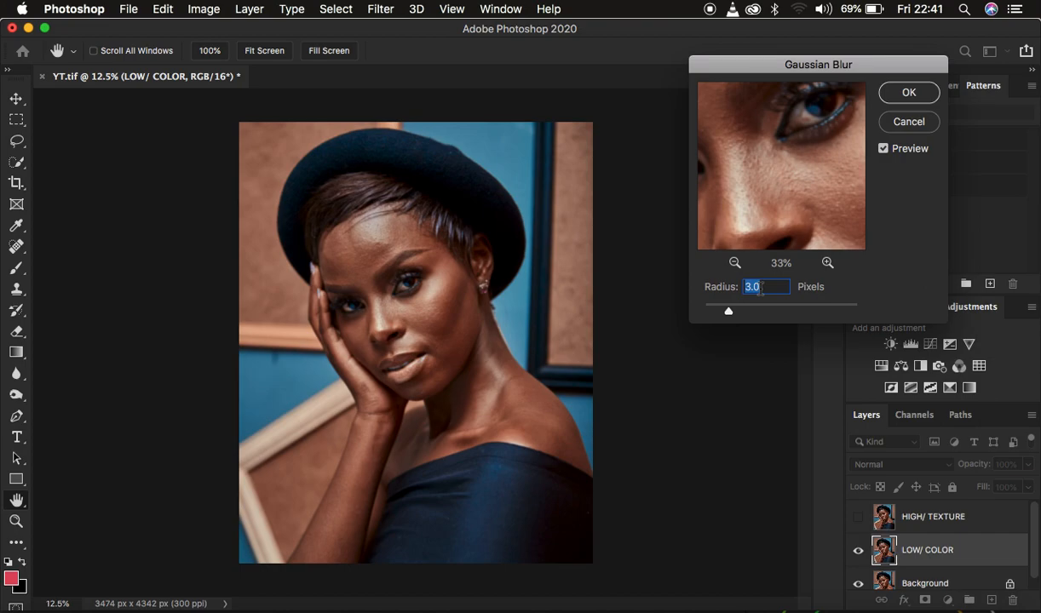
drag(728, 314, 755, 314)
mouse_move(754, 186)
mouse_down()
mouse_move(757, 159)
mouse_move(746, 169)
mouse_up()
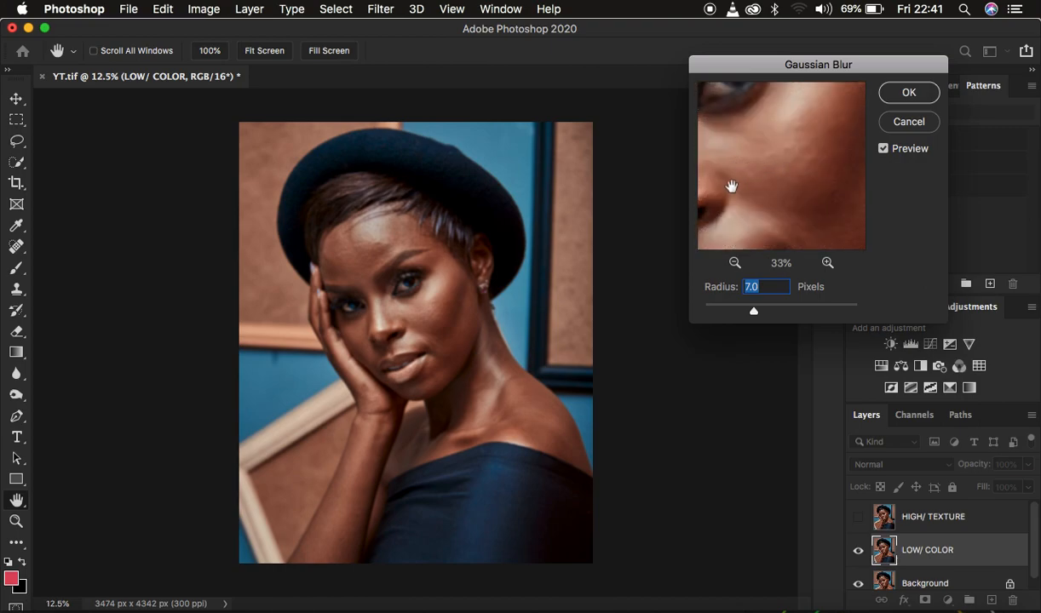
- Examine how the blur smooths the forehead, cheeks, eyes, hair and lips in the filter preview
click(352, 244)
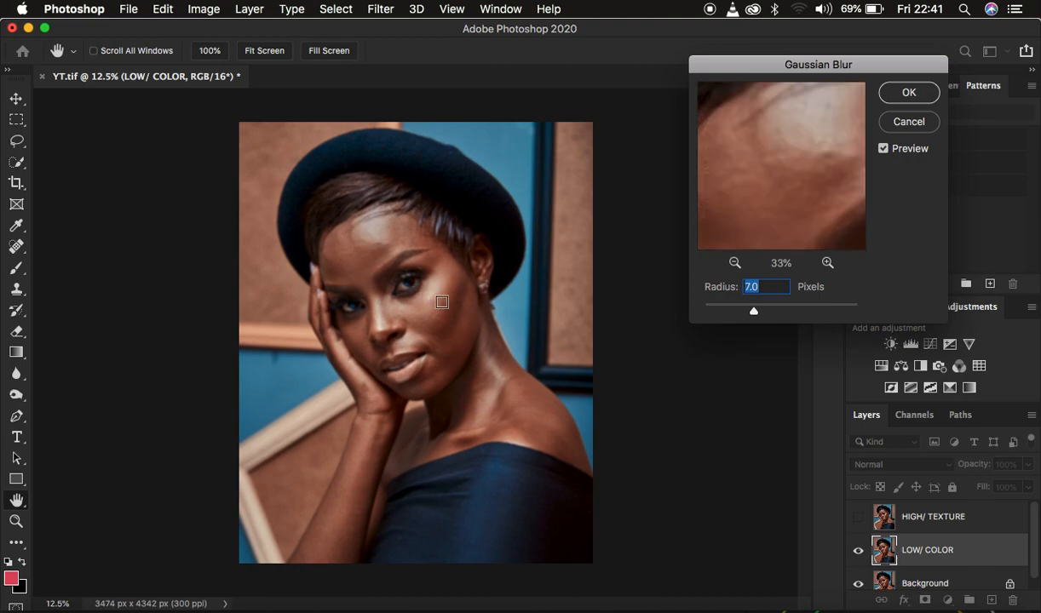
click(442, 302)
click(385, 324)
click(352, 300)
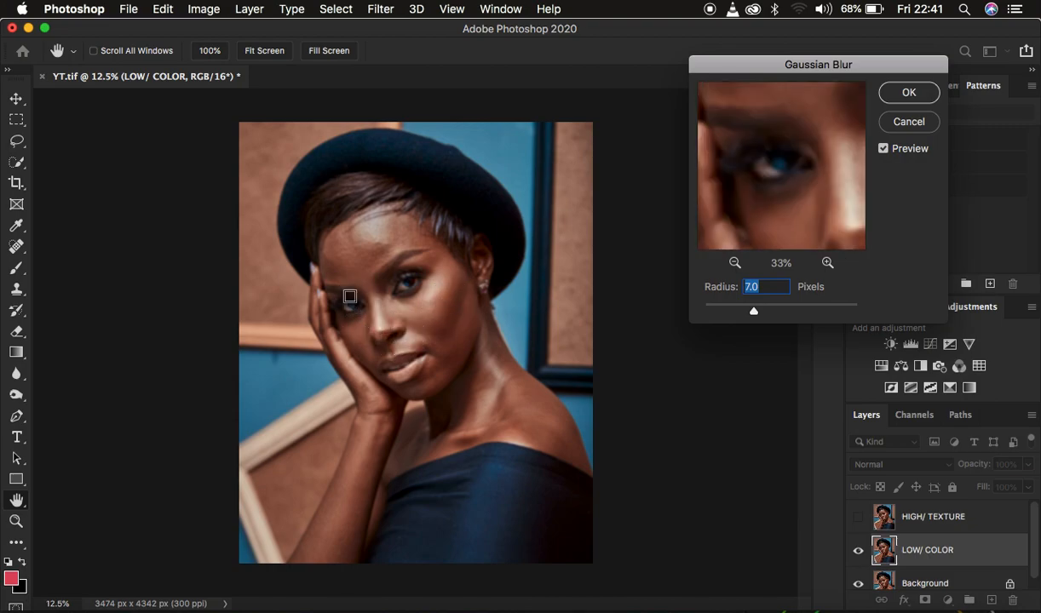
click(343, 275)
click(395, 244)
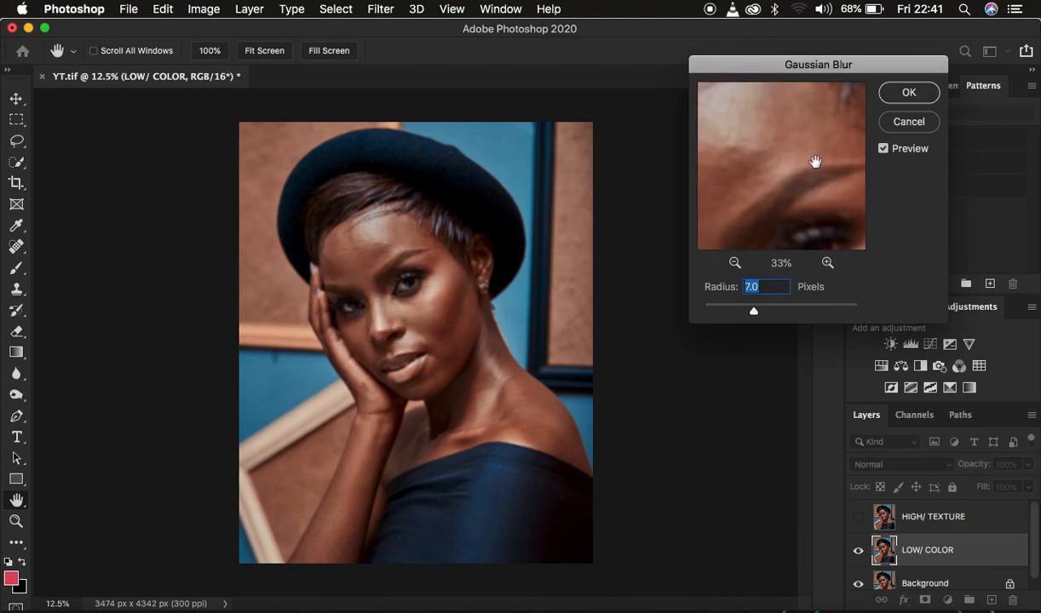
click(369, 233)
click(429, 273)
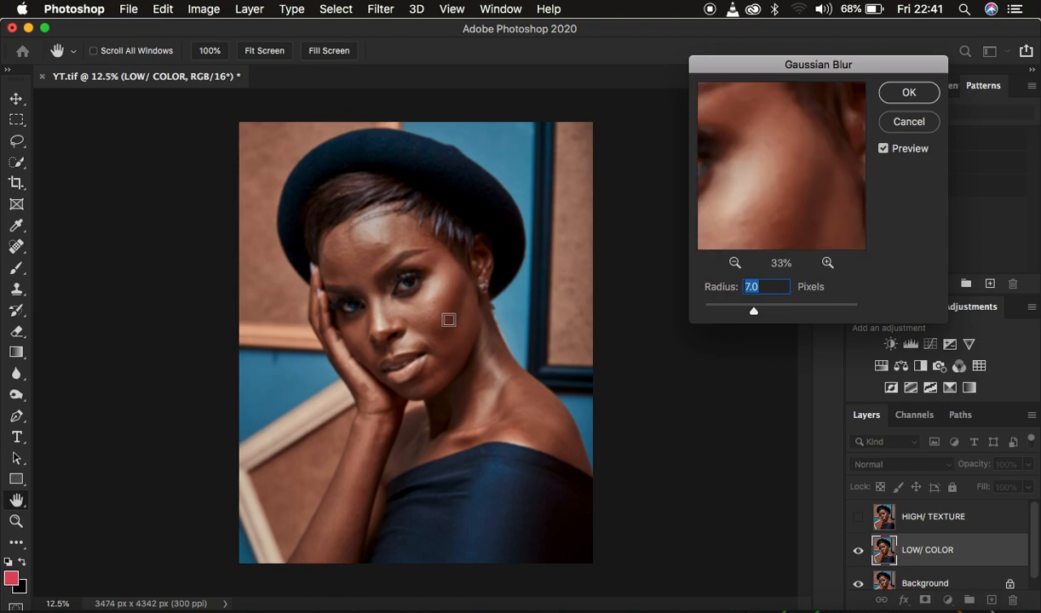
click(396, 199)
click(357, 187)
click(332, 195)
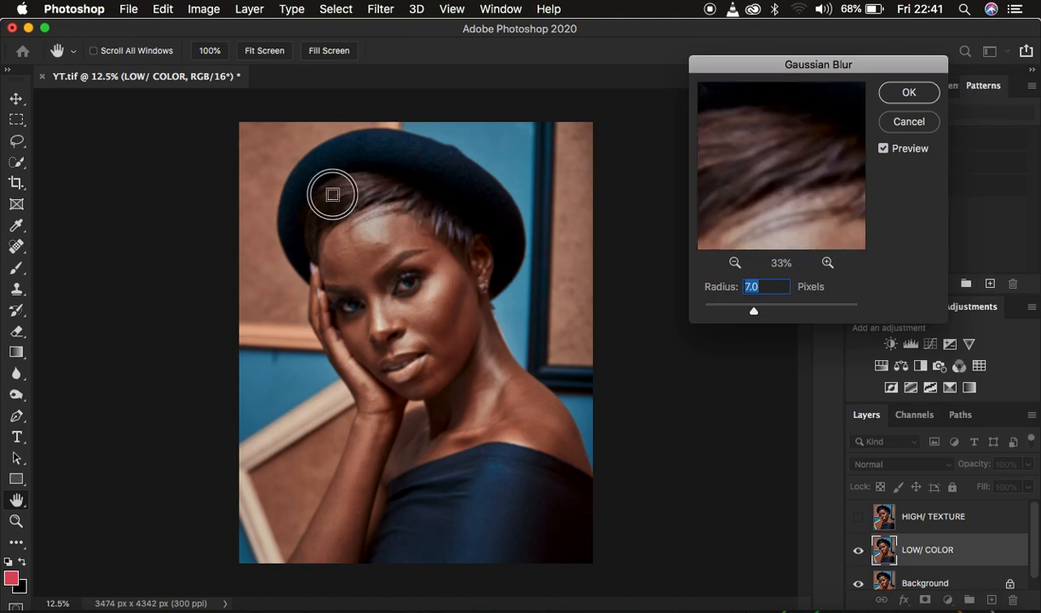
click(456, 307)
click(417, 383)
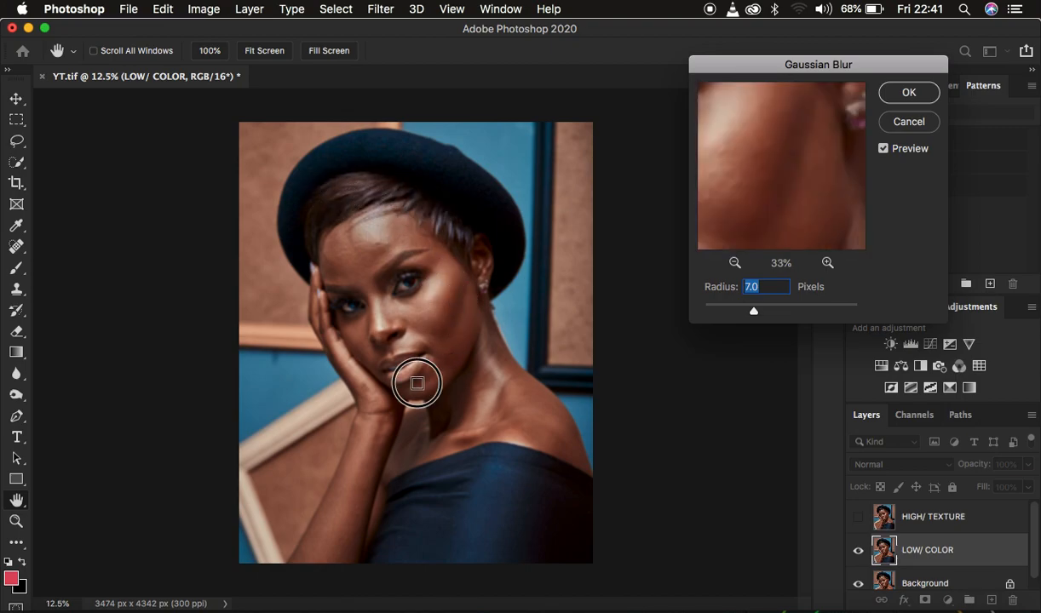
click(390, 356)
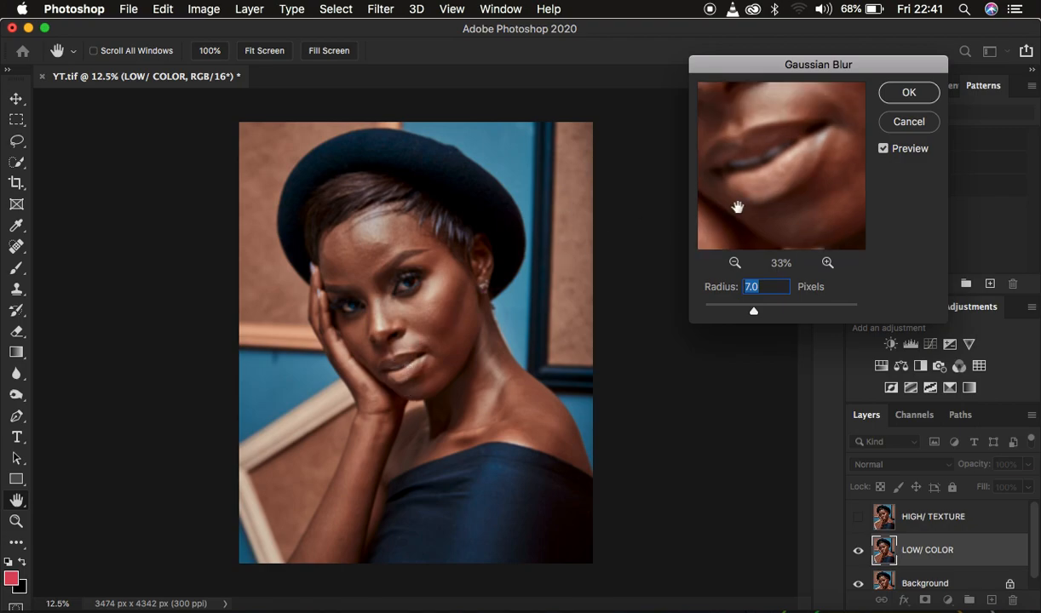
- Apply the Gaussian Blur to the LOW/ COLOR layer and return to the Lasso tool
click(901, 94)
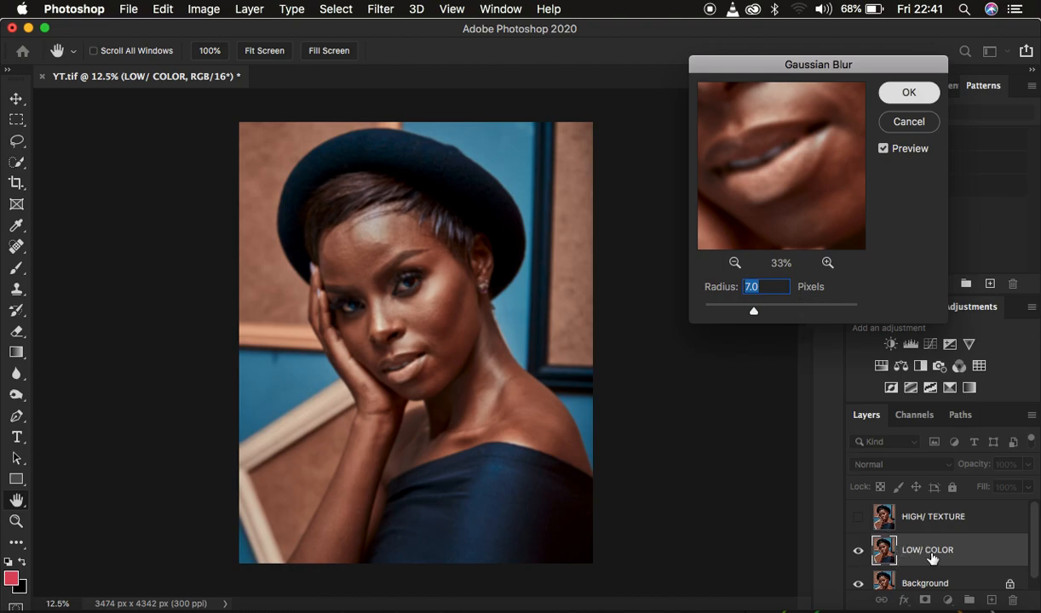
key(Return)
key(l)
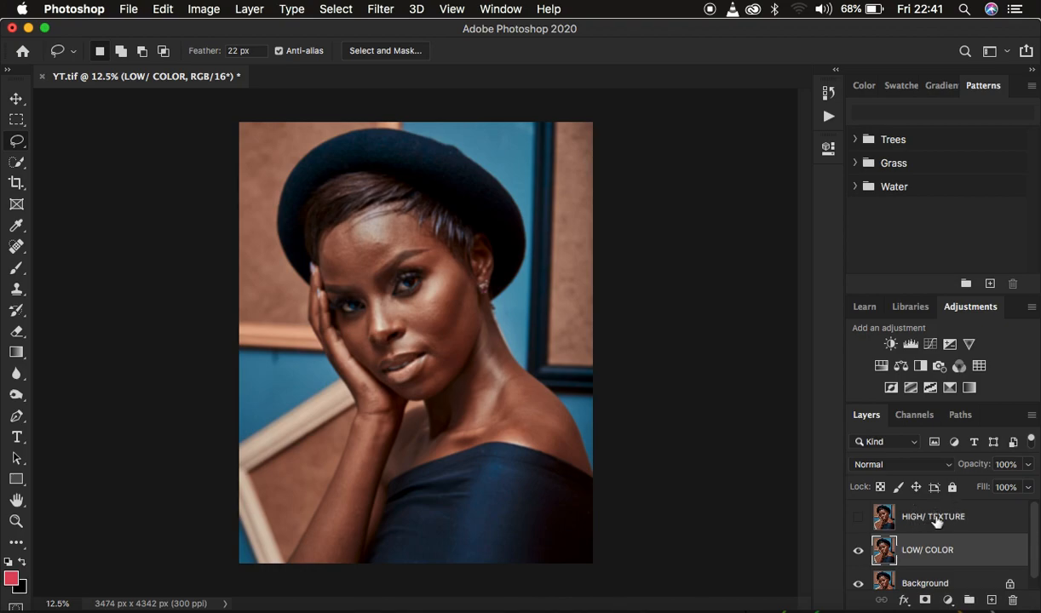
- Make the HIGH/ TEXTURE layer visible and start Apply Image on it with LOW/ COLOR as the source layer
click(936, 520)
click(858, 519)
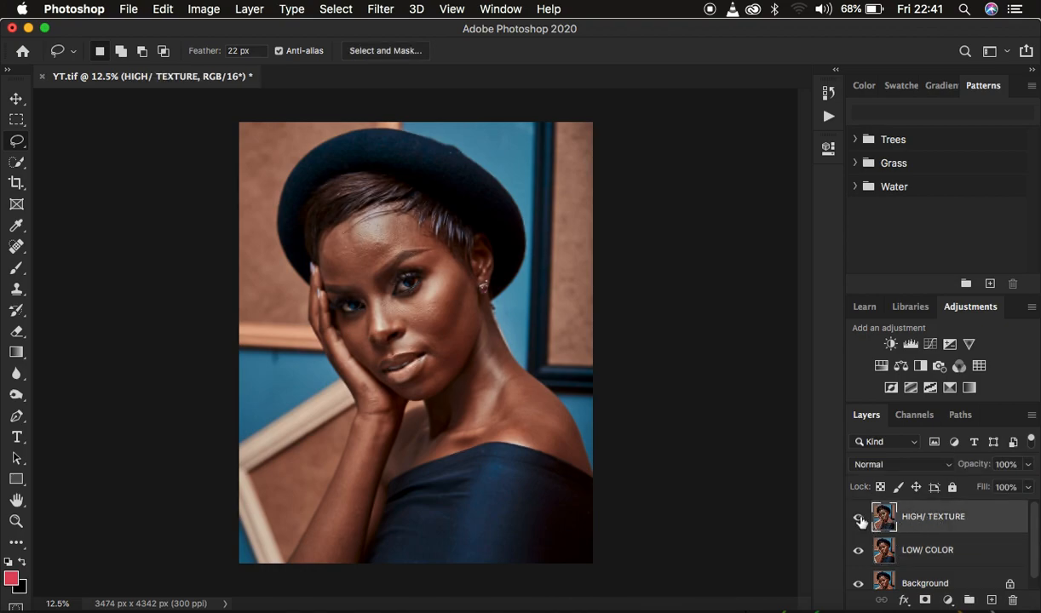
click(201, 9)
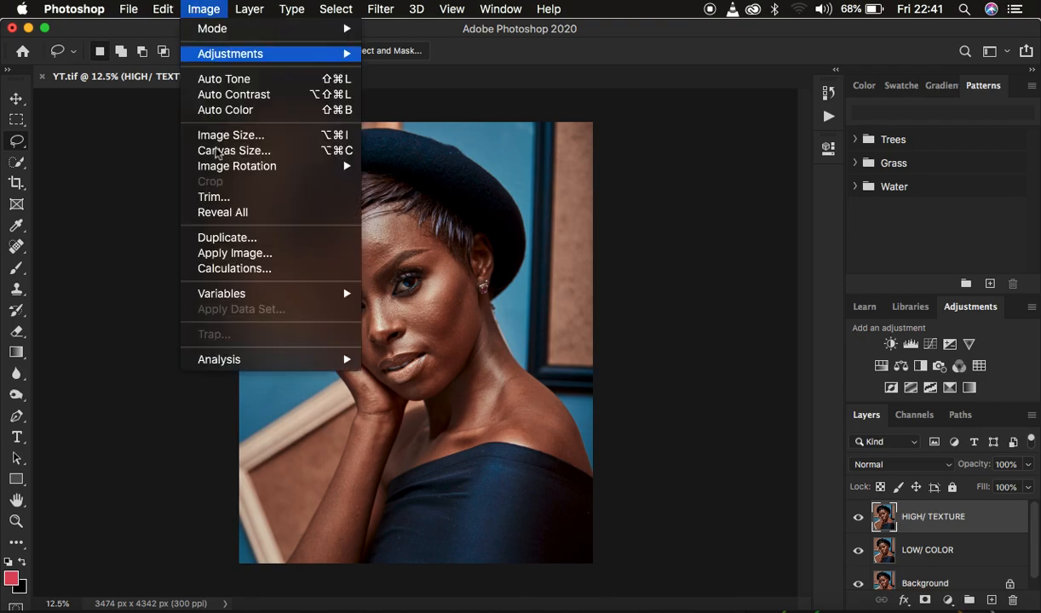
click(251, 255)
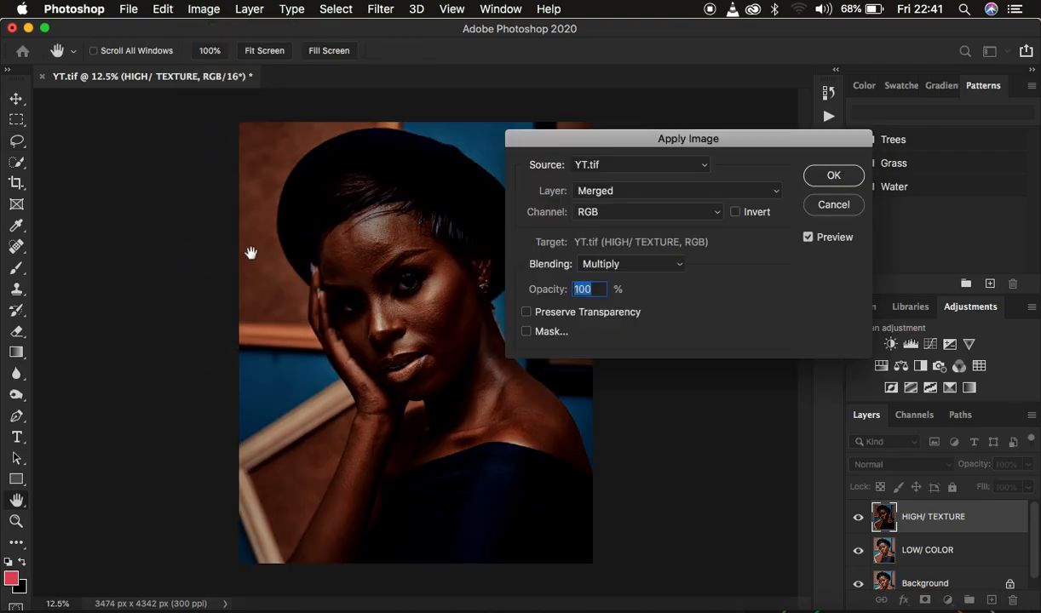
drag(673, 144, 712, 133)
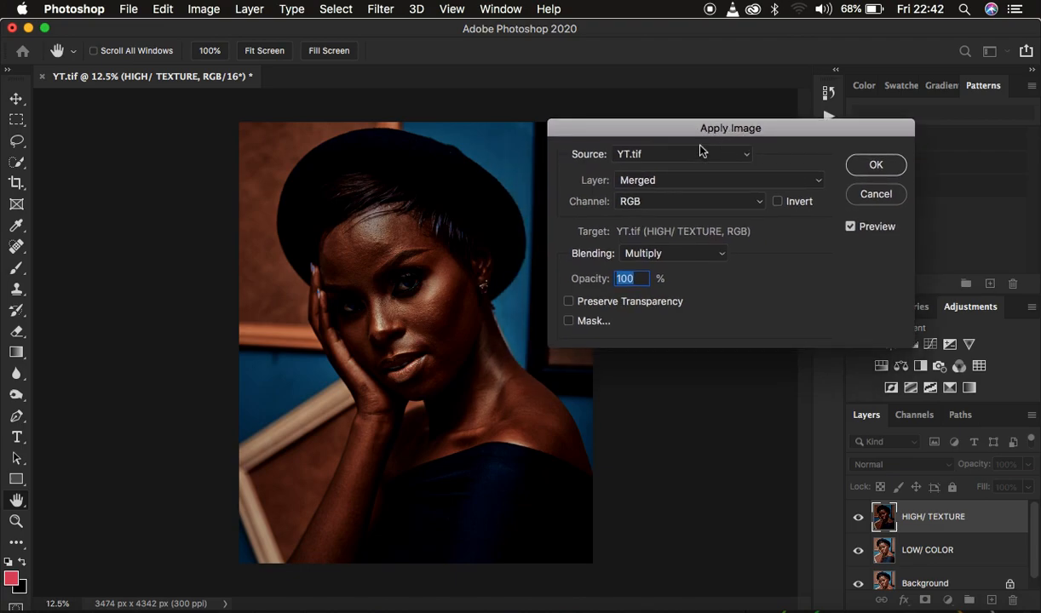
click(660, 182)
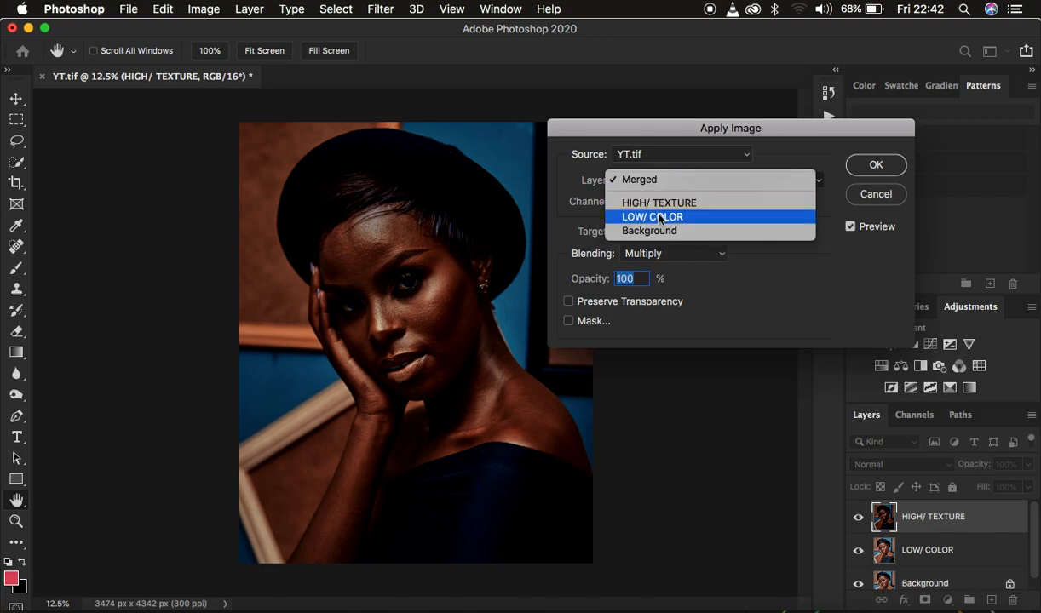
click(659, 218)
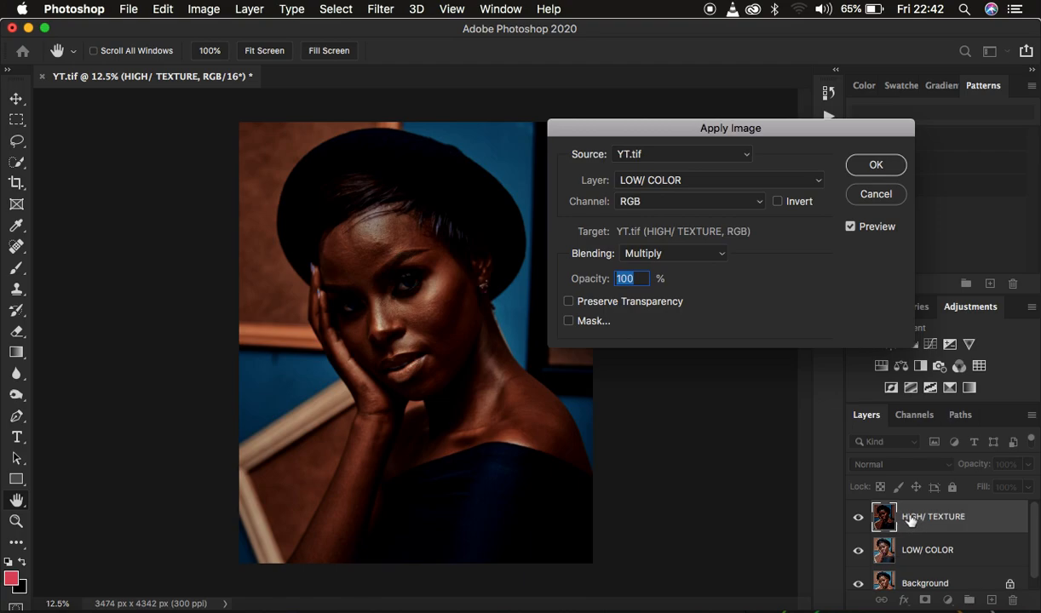
- Try the Subtract blending for the applied image and inspect the extracted texture around the face
click(652, 206)
click(642, 204)
click(641, 252)
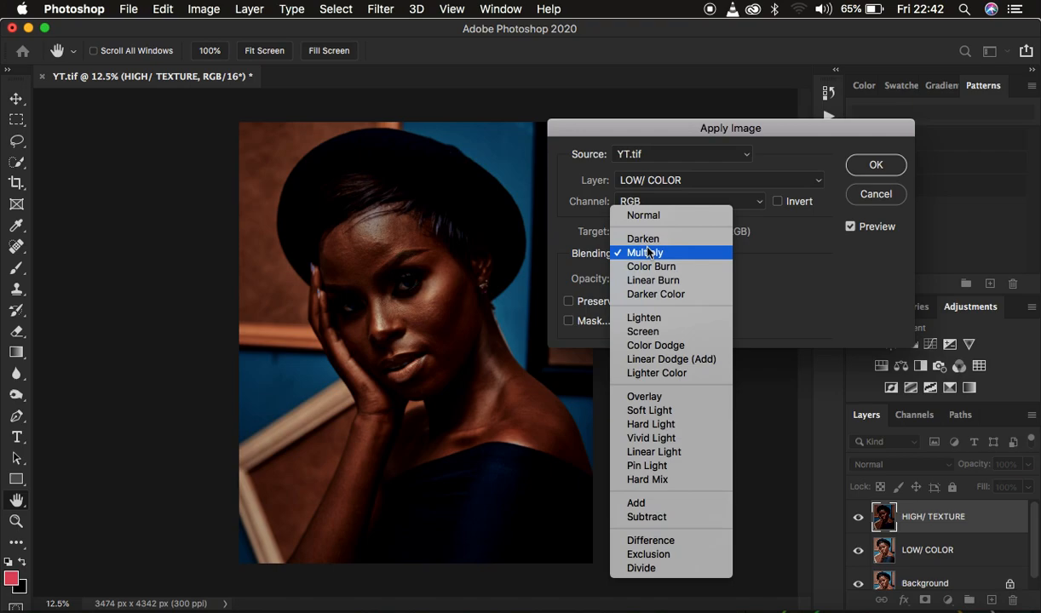
click(706, 253)
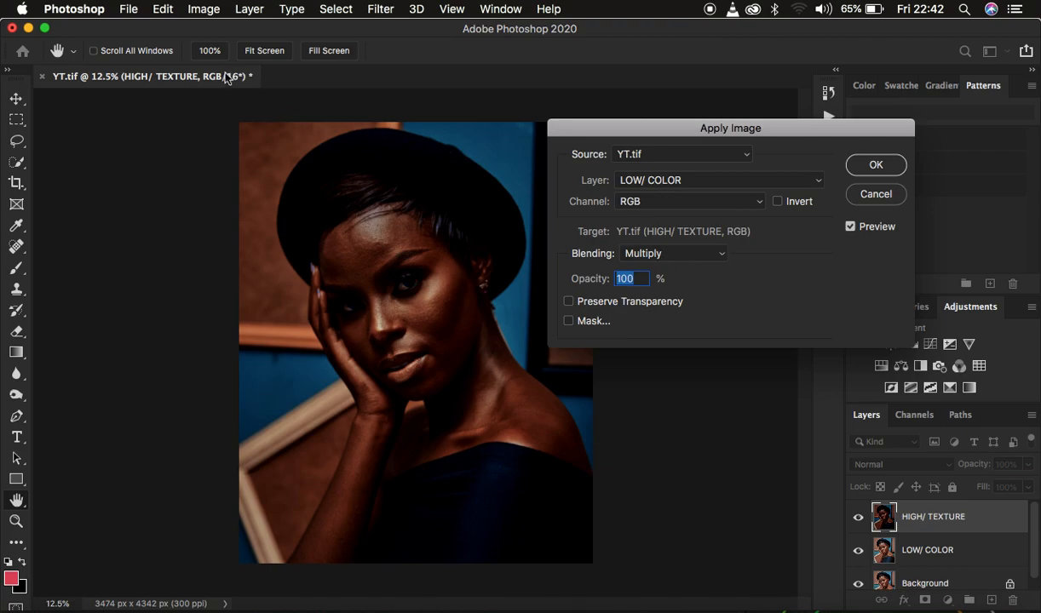
click(644, 253)
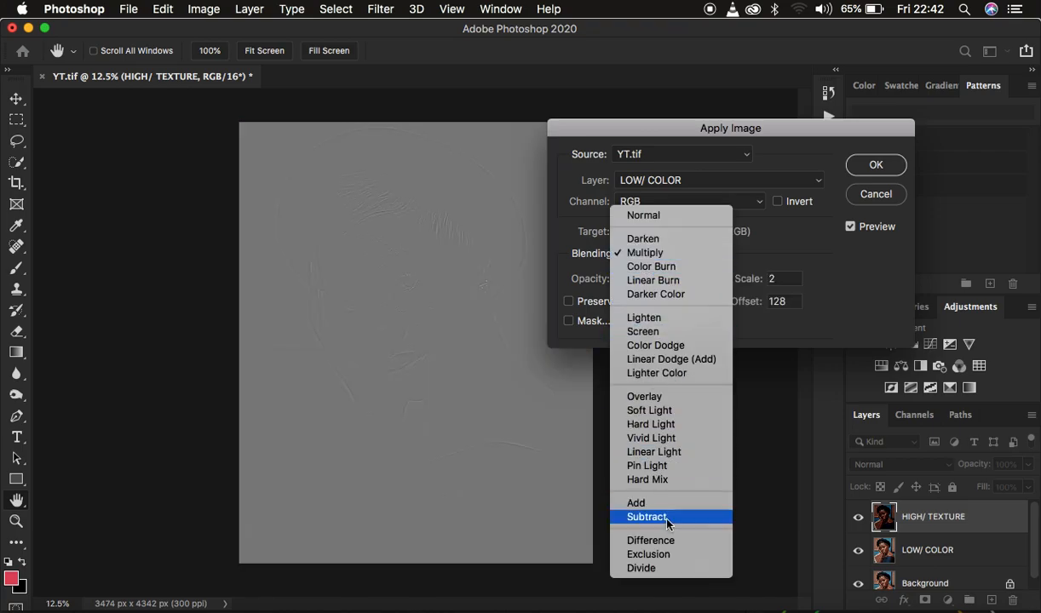
click(668, 522)
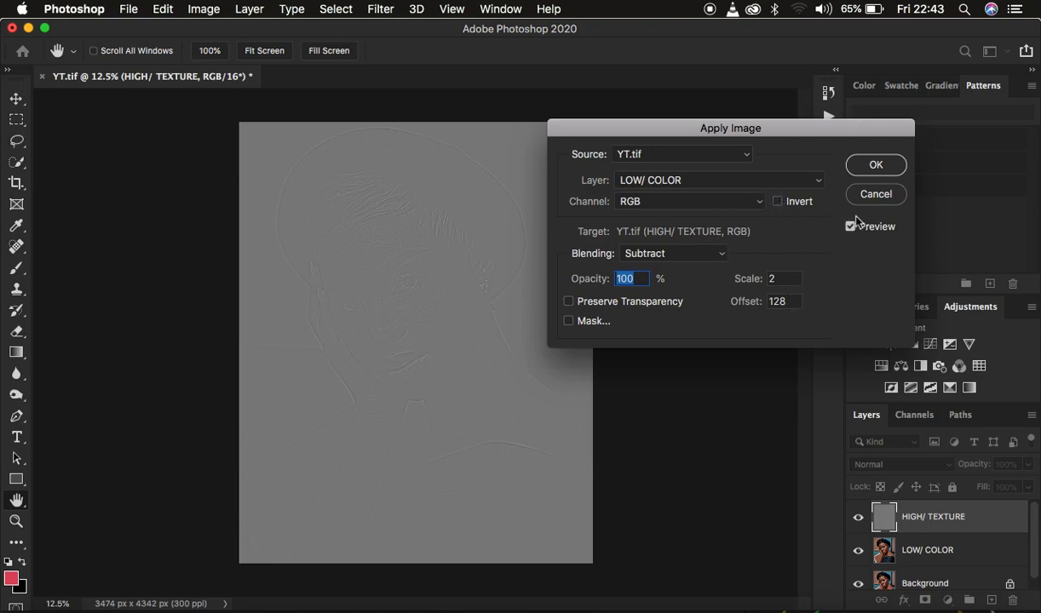
click(385, 261)
click(385, 261)
click(385, 261)
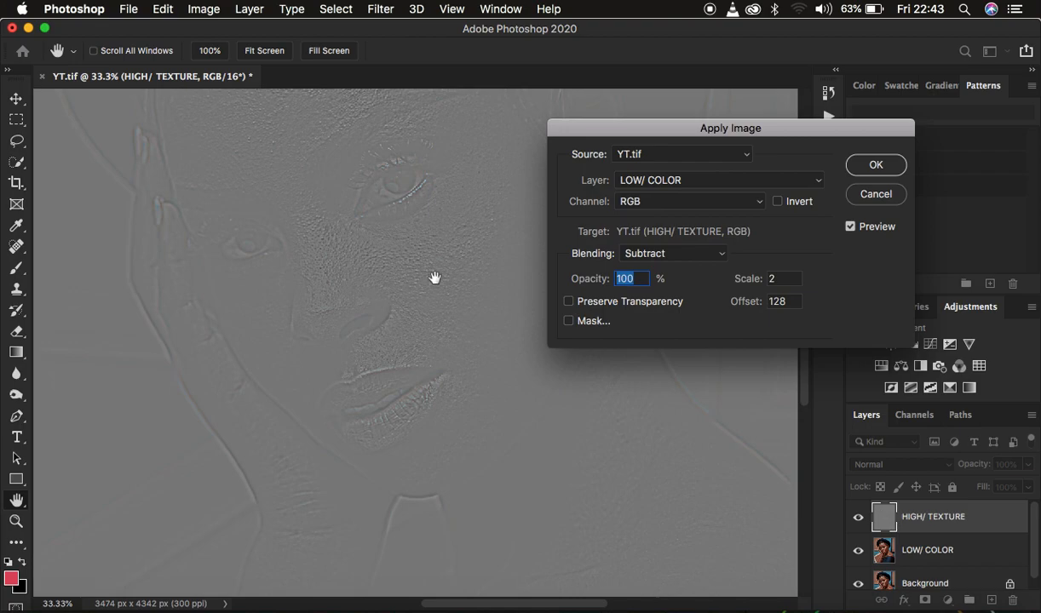
alt+click(365, 301)
alt+click(365, 300)
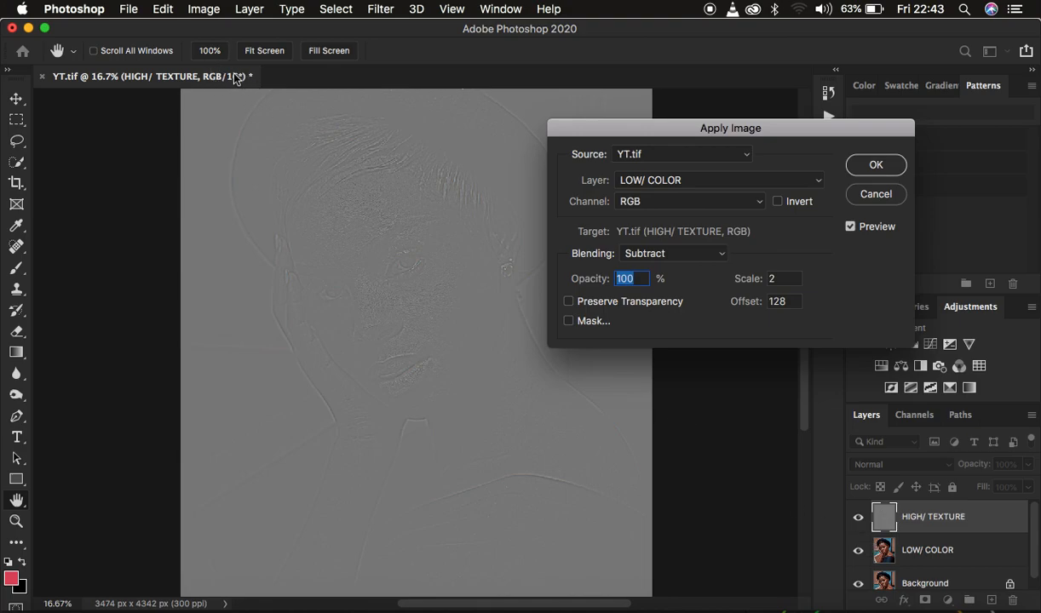
- Set the blending to Add with the source channel inverted, and apply the image to the HIGH/ TEXTURE layer
click(643, 254)
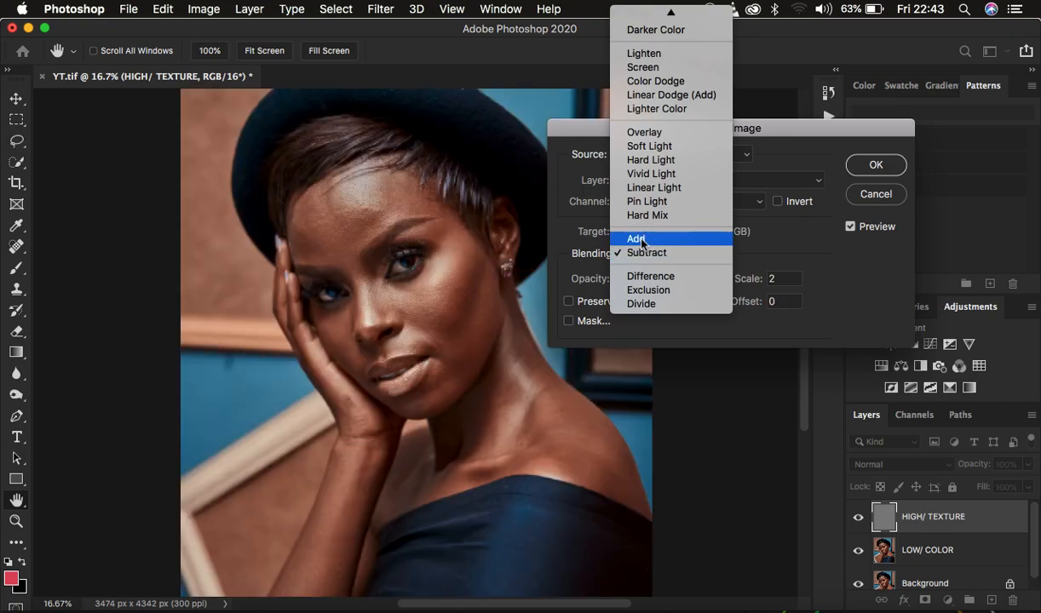
click(635, 239)
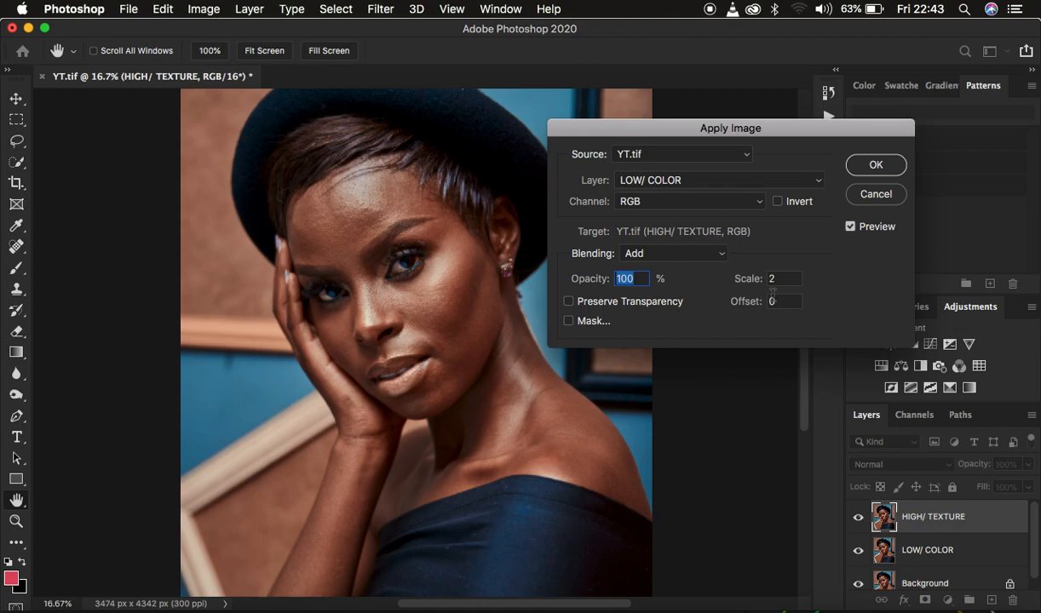
click(777, 202)
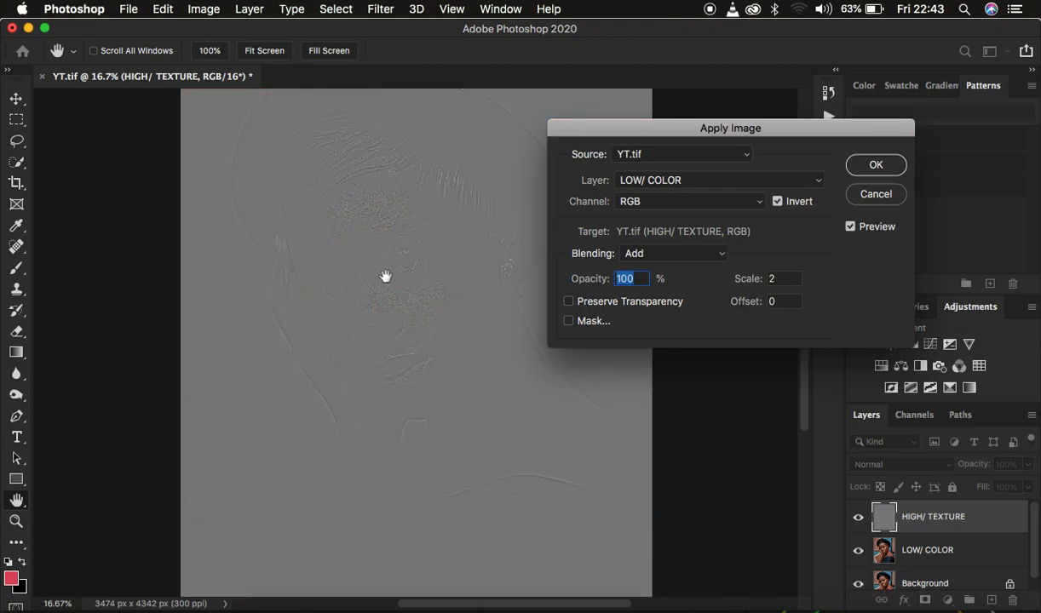
key(super+plus)
key(super+plus)
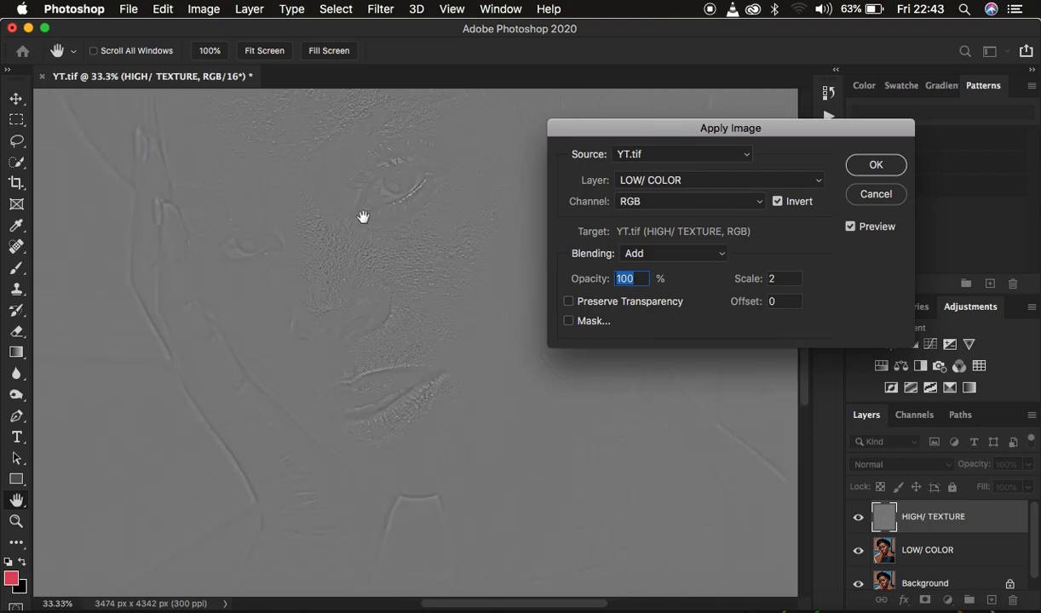
click(861, 171)
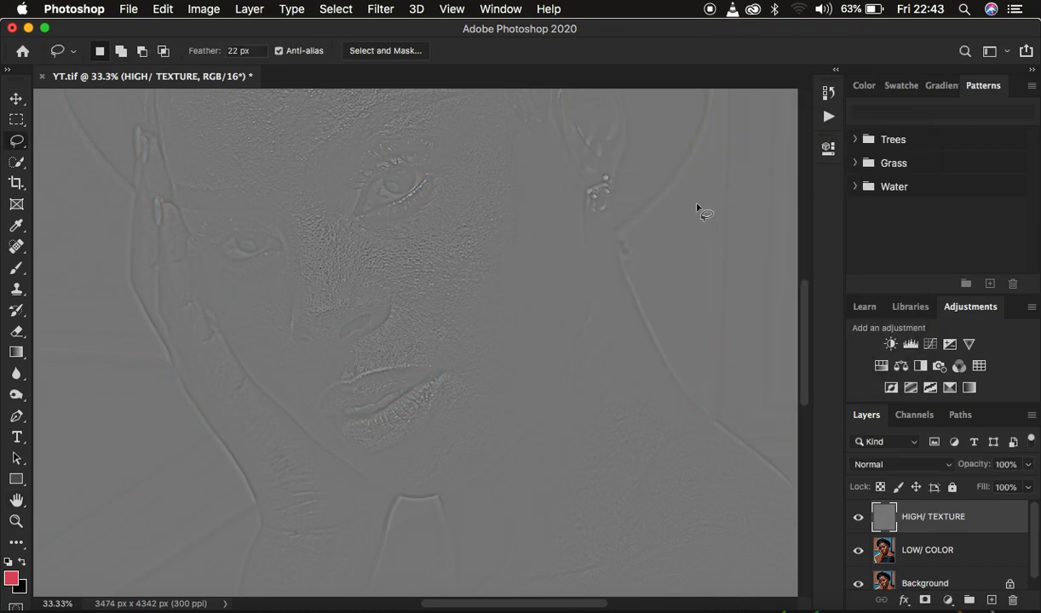
- Set the HIGH/ TEXTURE layer's blend mode to Linear Light
key(super+minus)
key(super+minus)
key(super+minus)
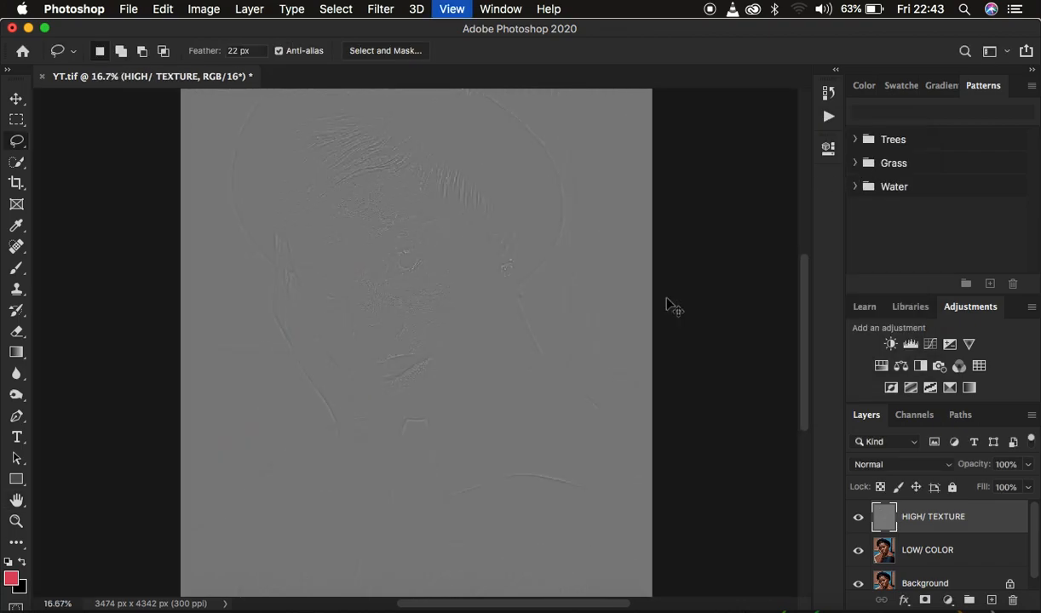
key(super+equal)
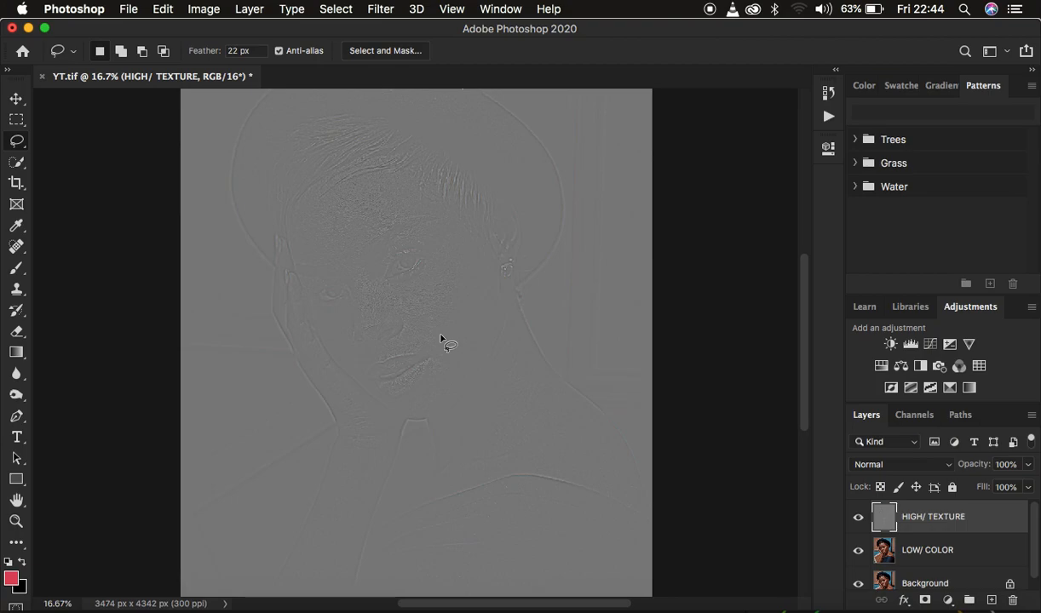
click(883, 464)
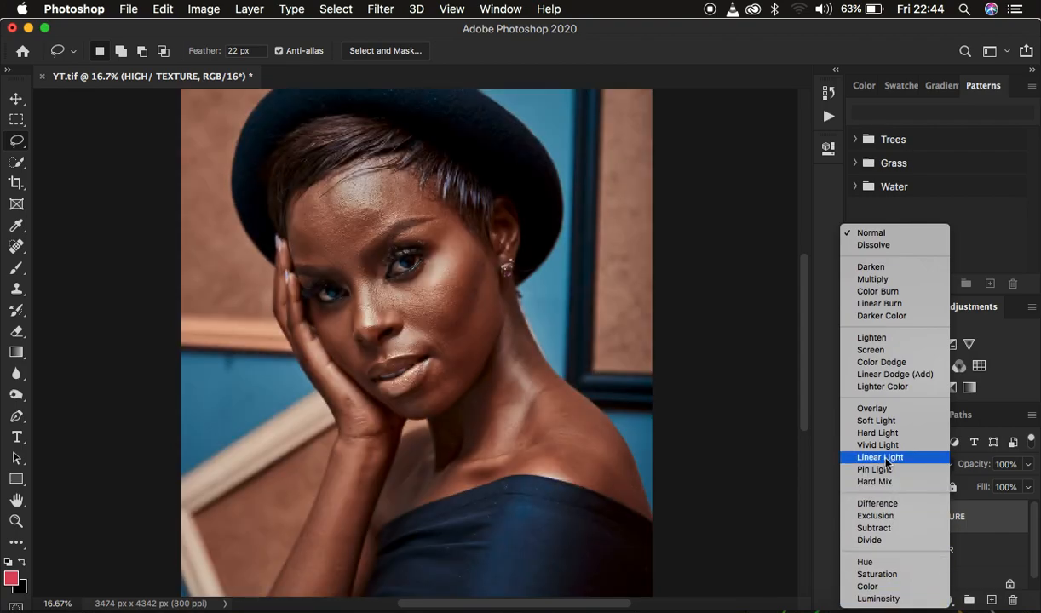
click(887, 463)
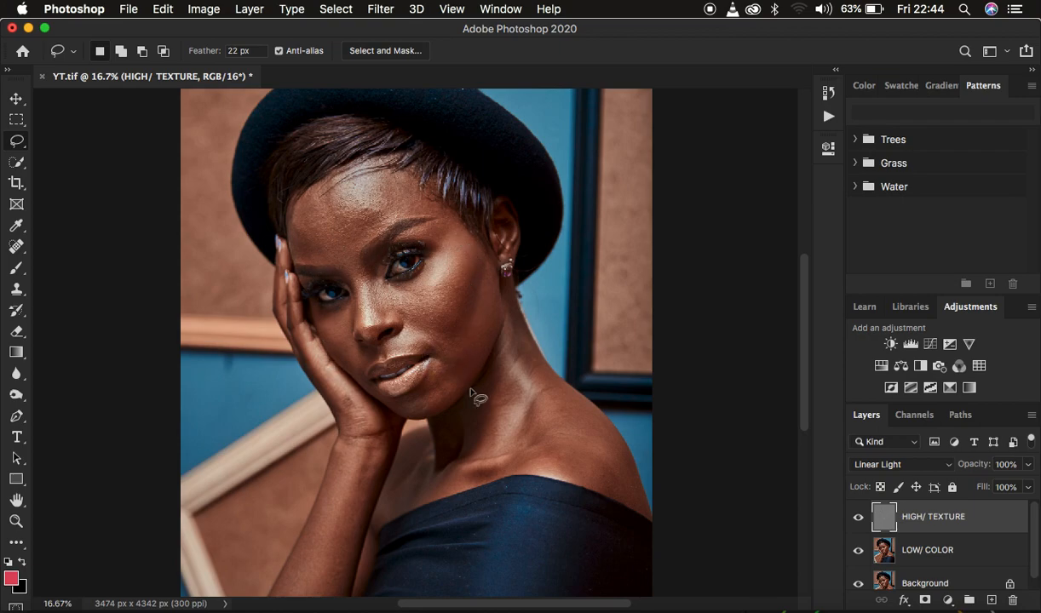
- Group the HIGH/ TEXTURE and LOW/ COLOR layers and name the group "freq sep"
shift+click(968, 551)
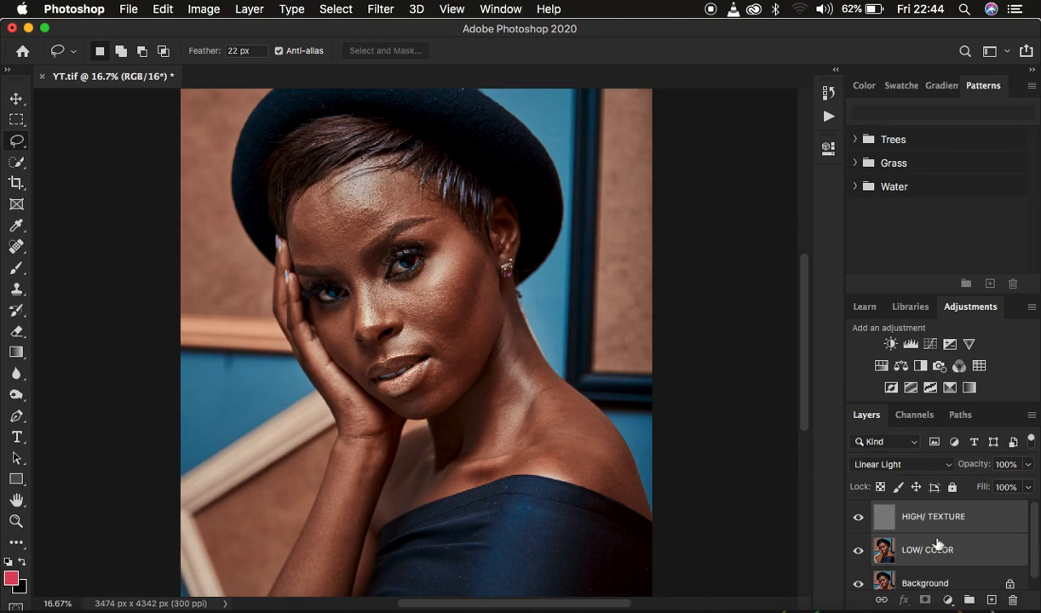
drag(973, 534, 969, 599)
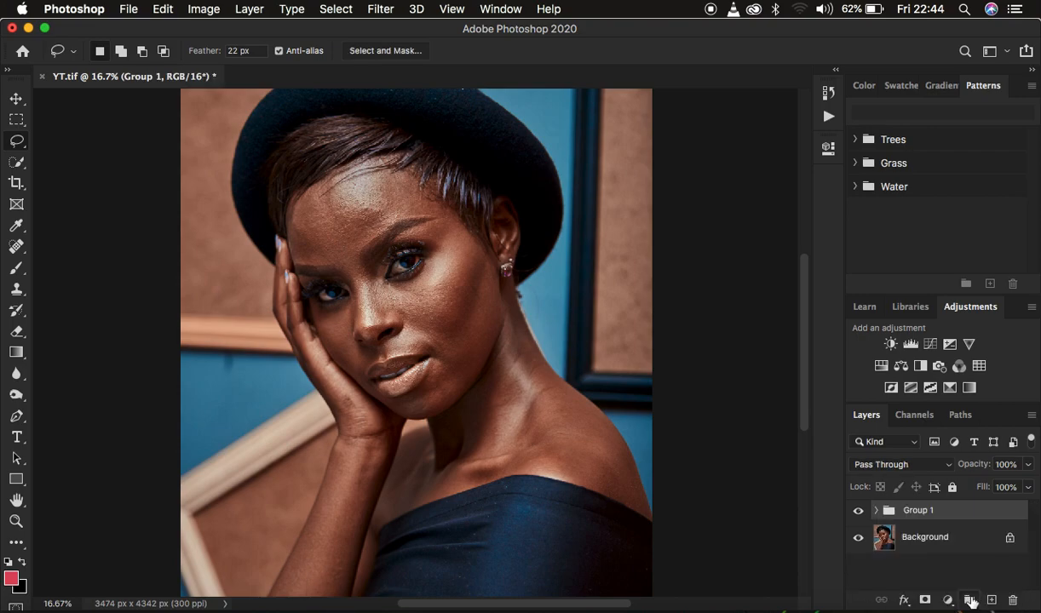
key(super+z)
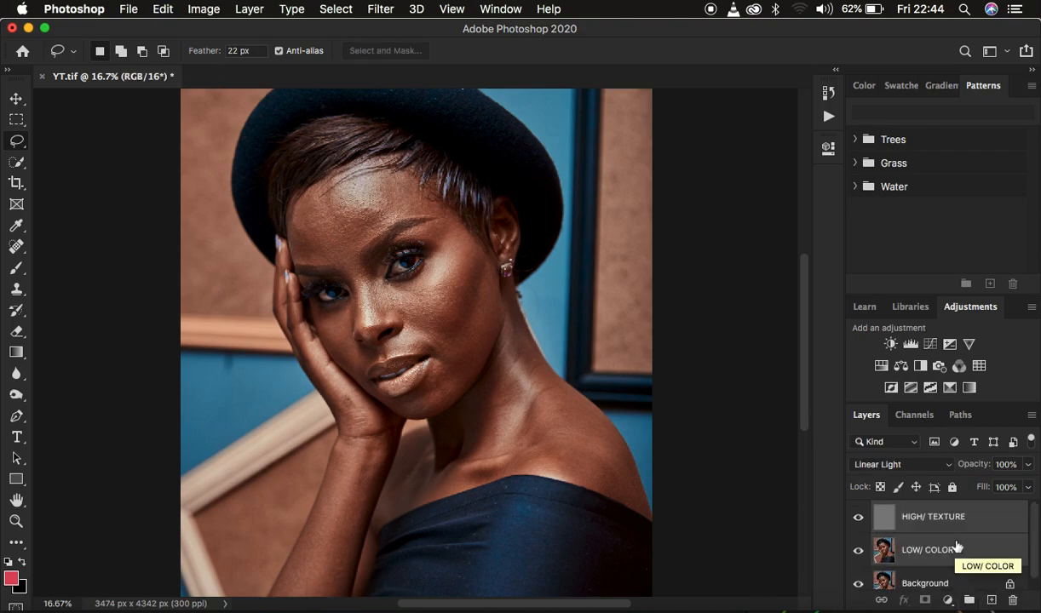
key(super+g)
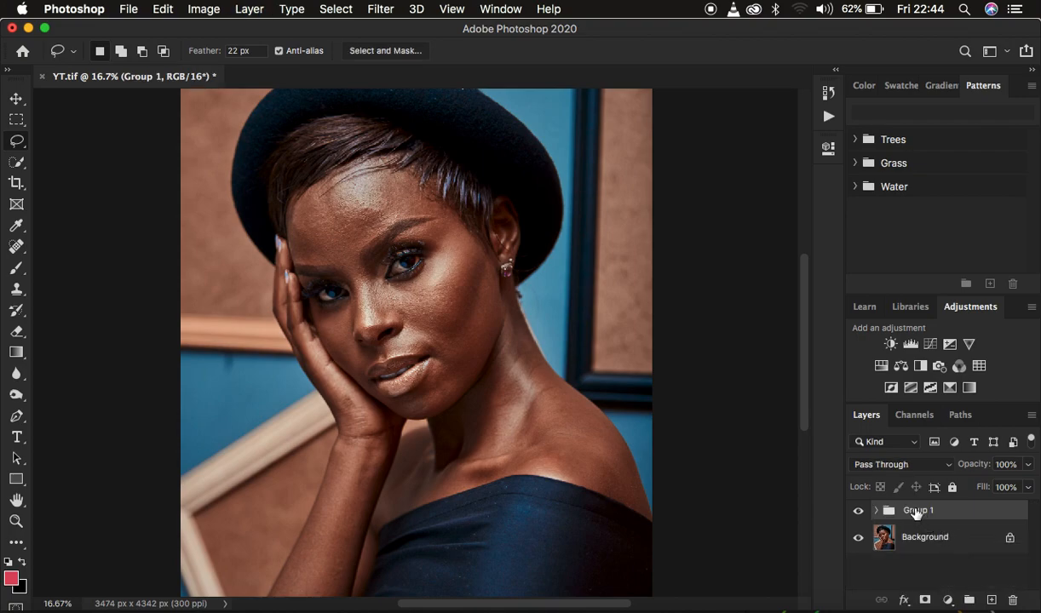
double_click(916, 512)
text(freq sep)
key(Return)
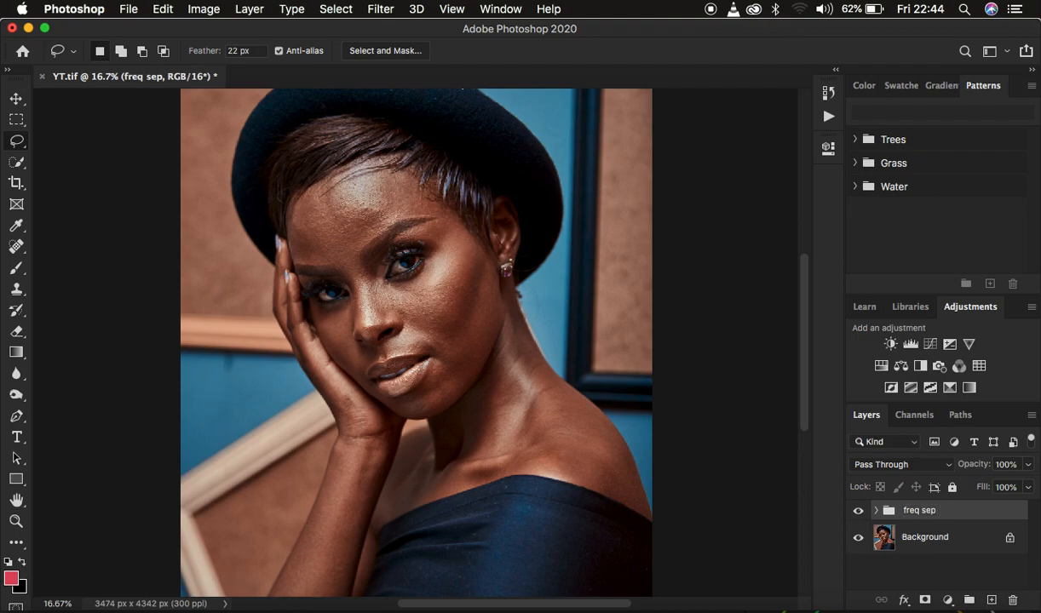
- Compare the portrait with the freq sep group hidden and shown against the Background layer
click(858, 514)
click(858, 513)
click(858, 512)
click(858, 514)
click(859, 538)
- Select the LOW/ COLOR layer inside the freq sep group and switch to the Mixer Brush tool
click(821, 516)
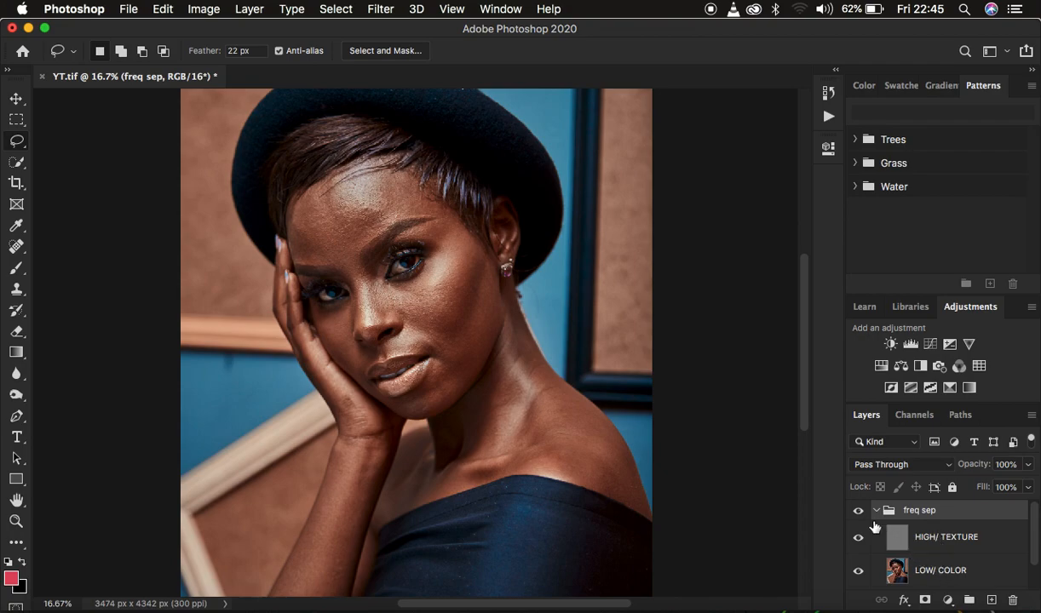
key(super+minus)
key(super+minus)
key(super+plus)
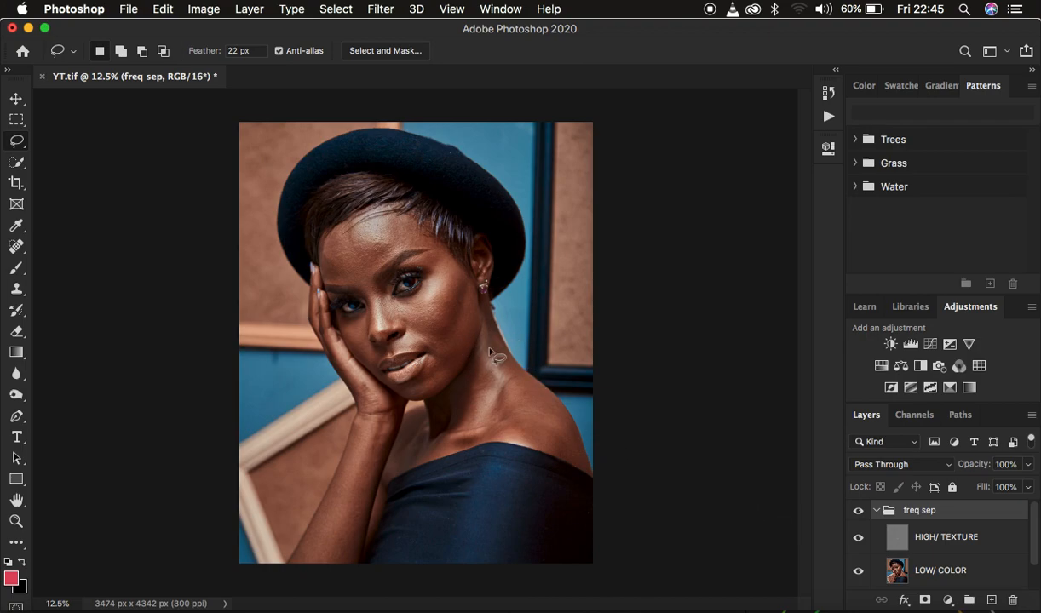
key(super+plus)
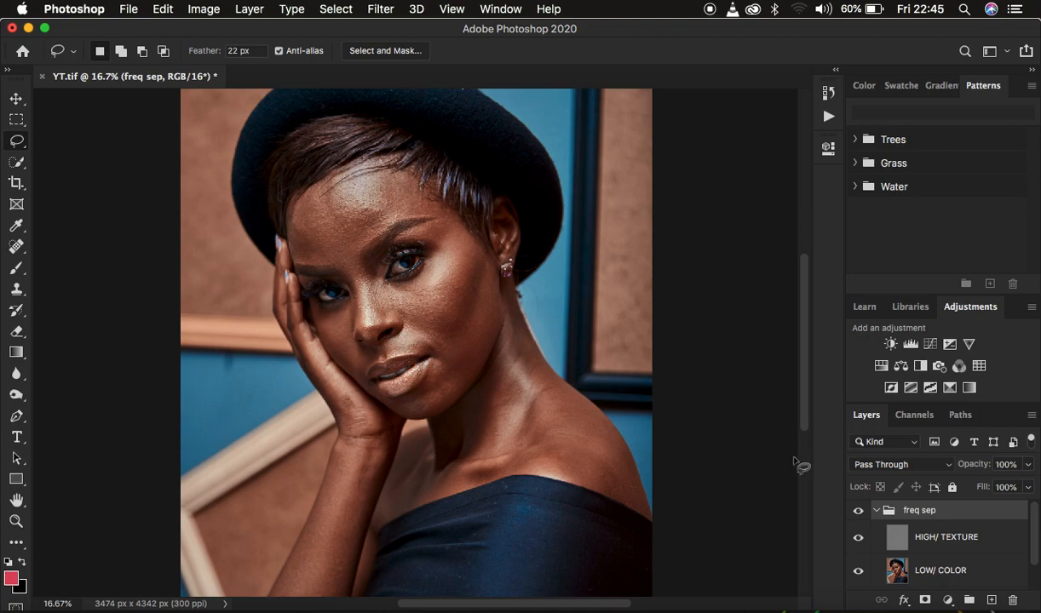
click(935, 573)
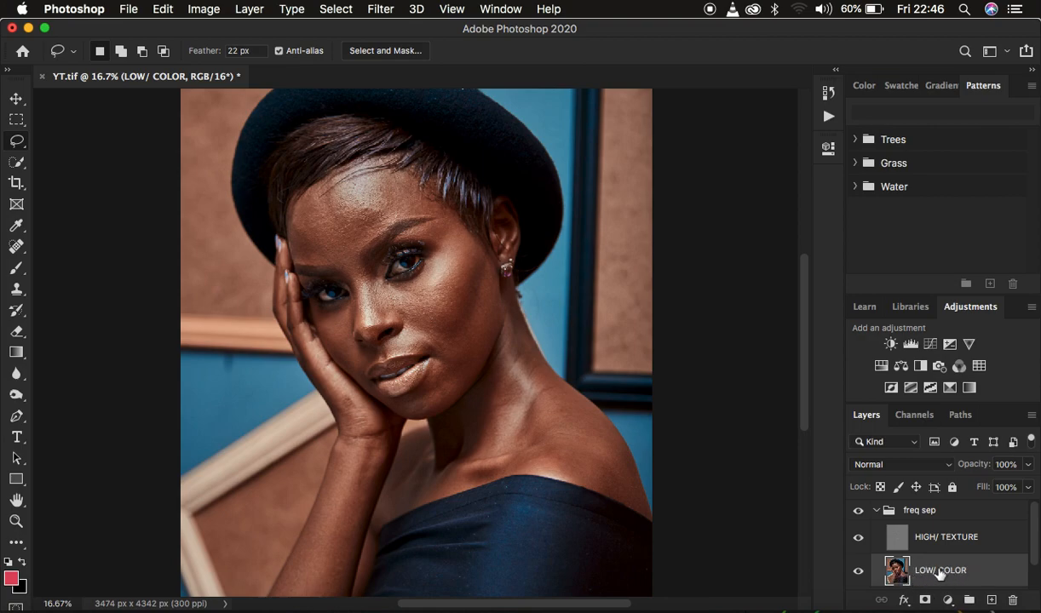
click(16, 271)
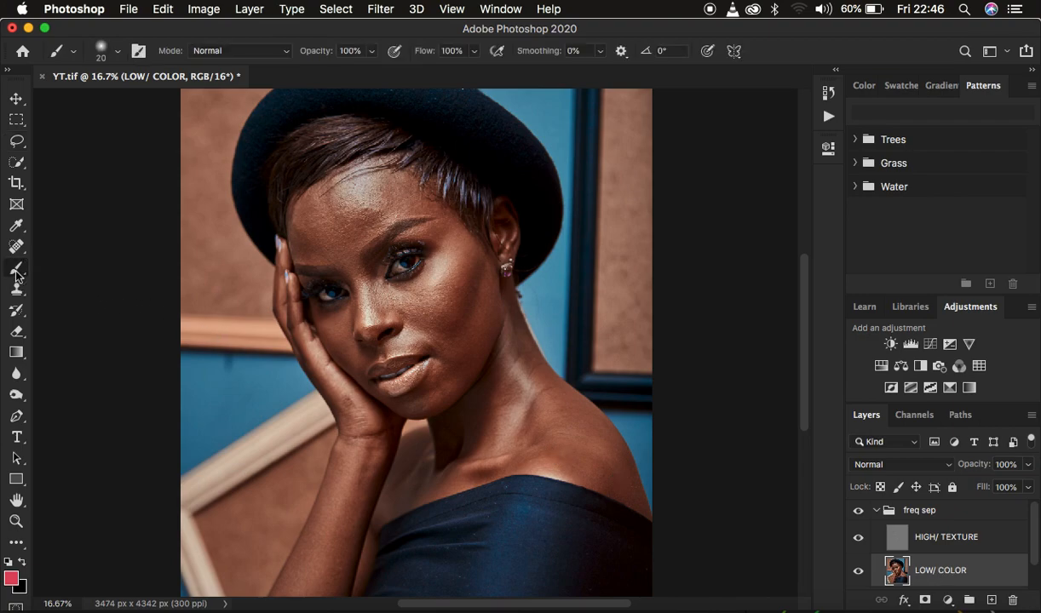
right_click(16, 270)
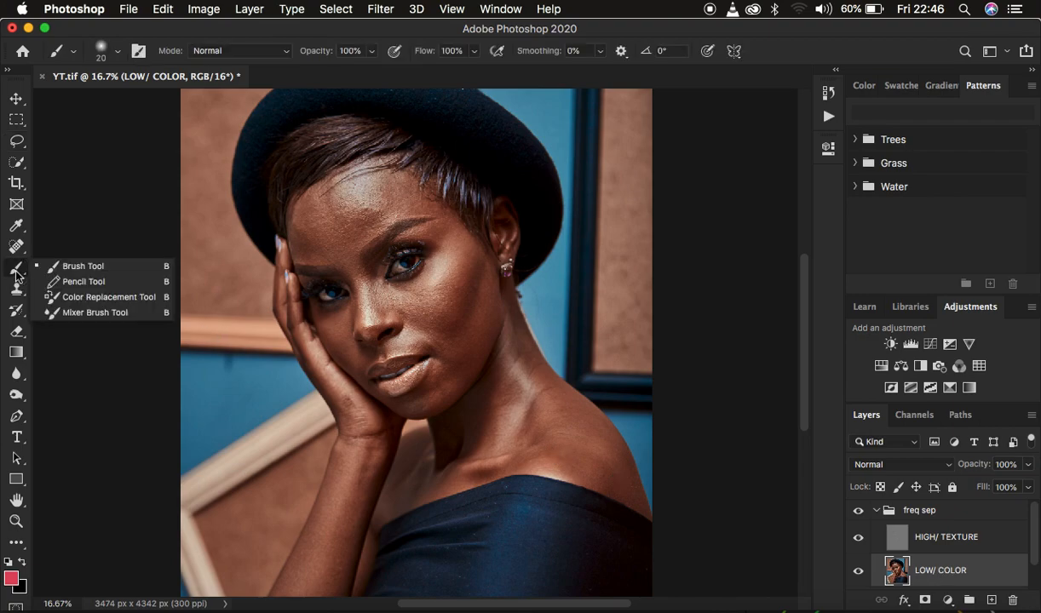
click(93, 305)
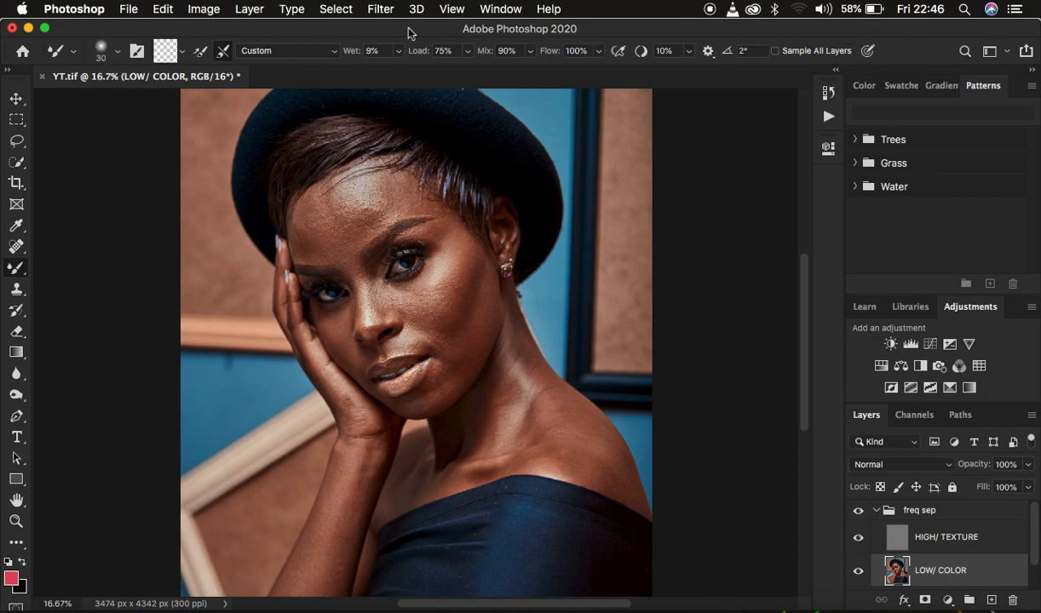
- Clean the Mixer Brush and set it to be cleaned, without being reloaded, after each stroke
click(117, 52)
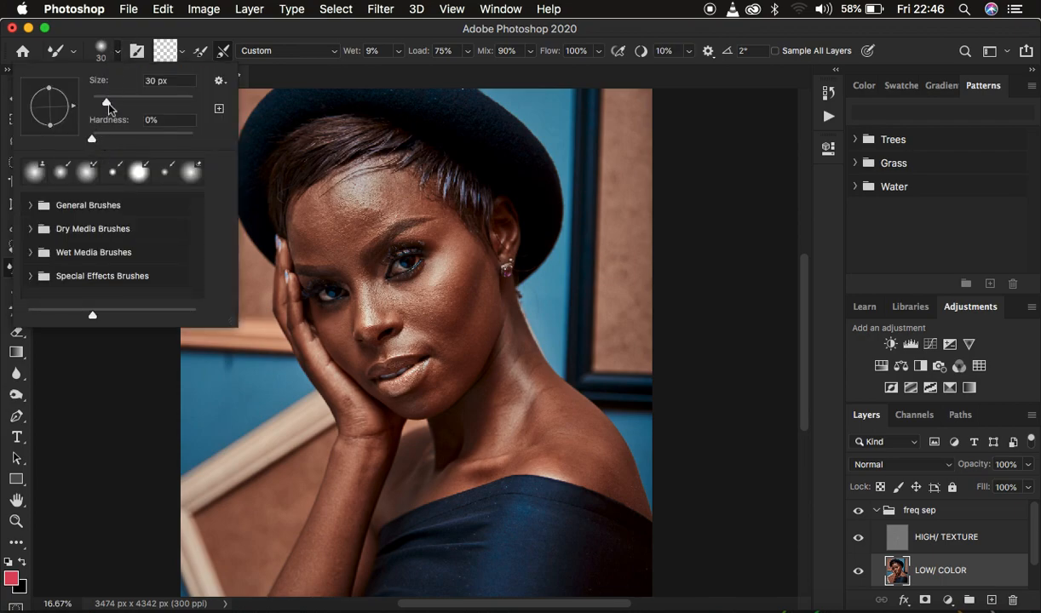
click(116, 52)
click(182, 56)
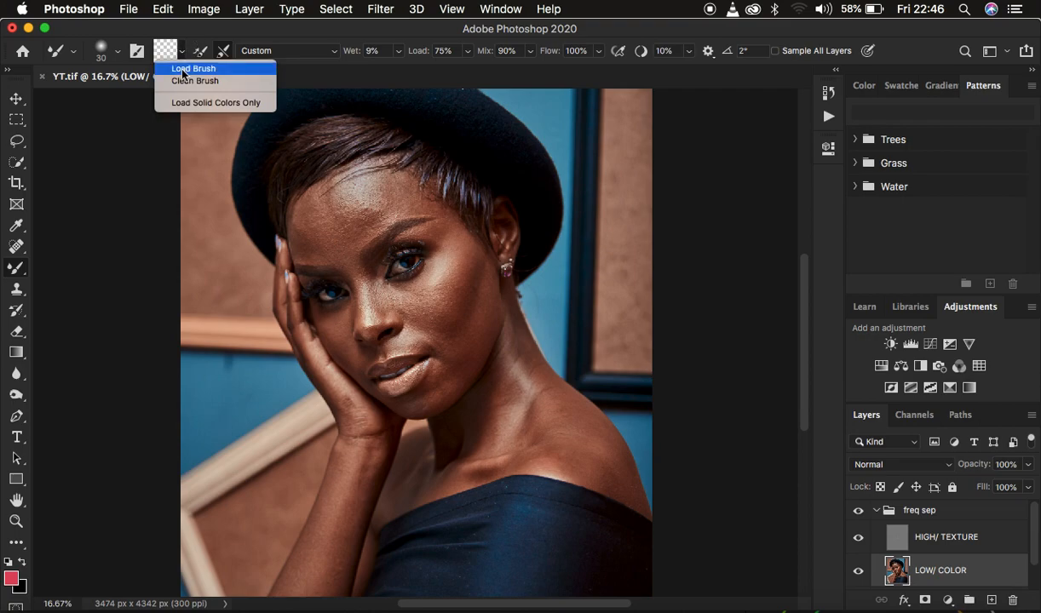
click(176, 80)
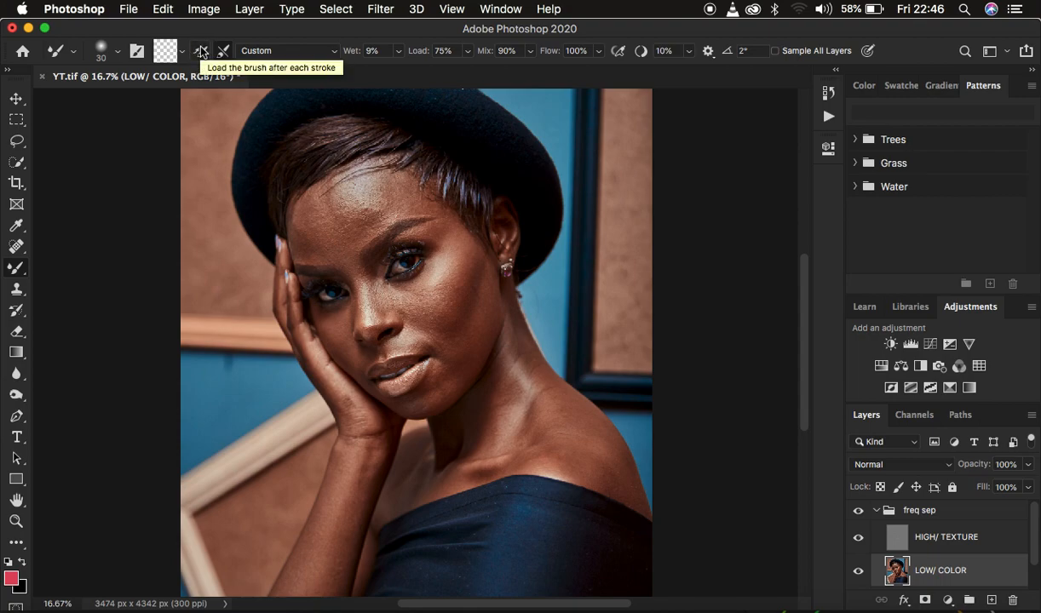
click(201, 52)
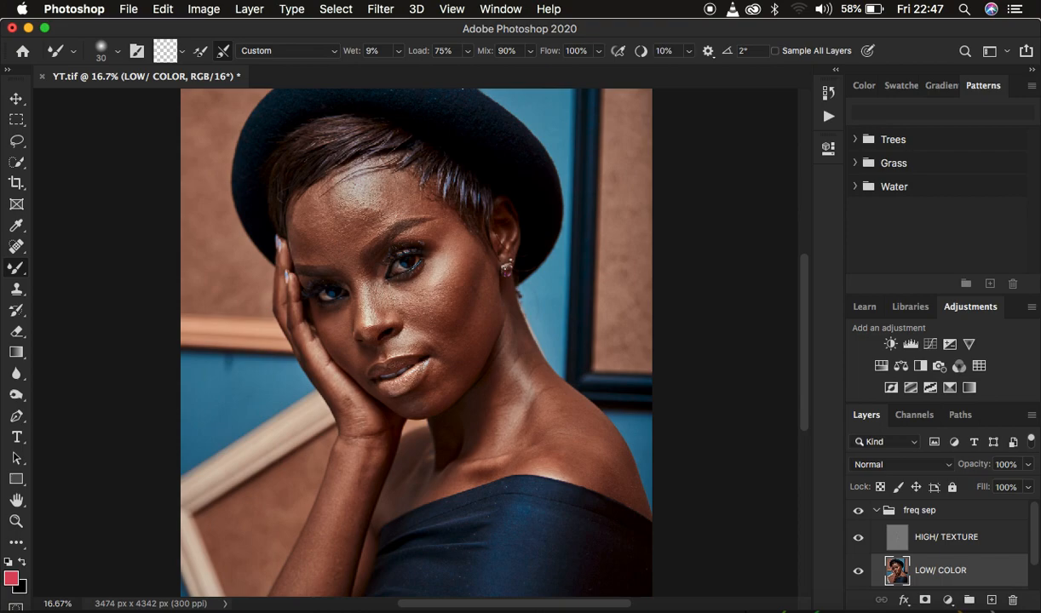
click(223, 51)
click(223, 51)
click(220, 50)
- Try a 300 px Mixer Brush stroke on the forehead with Sample All Layers enabled
click(778, 55)
key(bracketright)
key(bracketright)
key(bracketright)
key(bracketright)
key(bracketright)
key(bracketright)
key(bracketright)
key(bracketright)
key(bracketright)
key(bracketright)
key(bracketright)
key(bracketright)
key(bracketright)
mouse_move(325, 219)
mouse_down()
mouse_move(372, 197)
mouse_move(315, 231)
mouse_move(382, 213)
mouse_move(341, 242)
mouse_move(337, 208)
mouse_move(367, 199)
mouse_move(365, 237)
mouse_move(332, 241)
mouse_move(333, 208)
mouse_move(368, 196)
mouse_move(372, 222)
mouse_move(347, 245)
mouse_move(344, 211)
mouse_move(354, 198)
mouse_move(366, 202)
mouse_move(360, 240)
mouse_move(344, 197)
mouse_up()
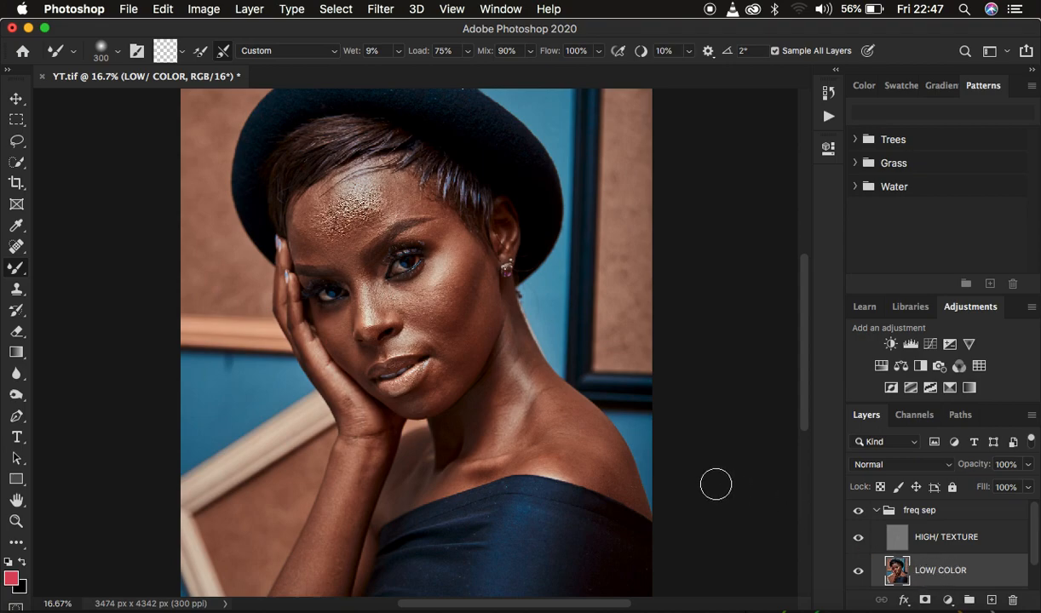
key(super+z)
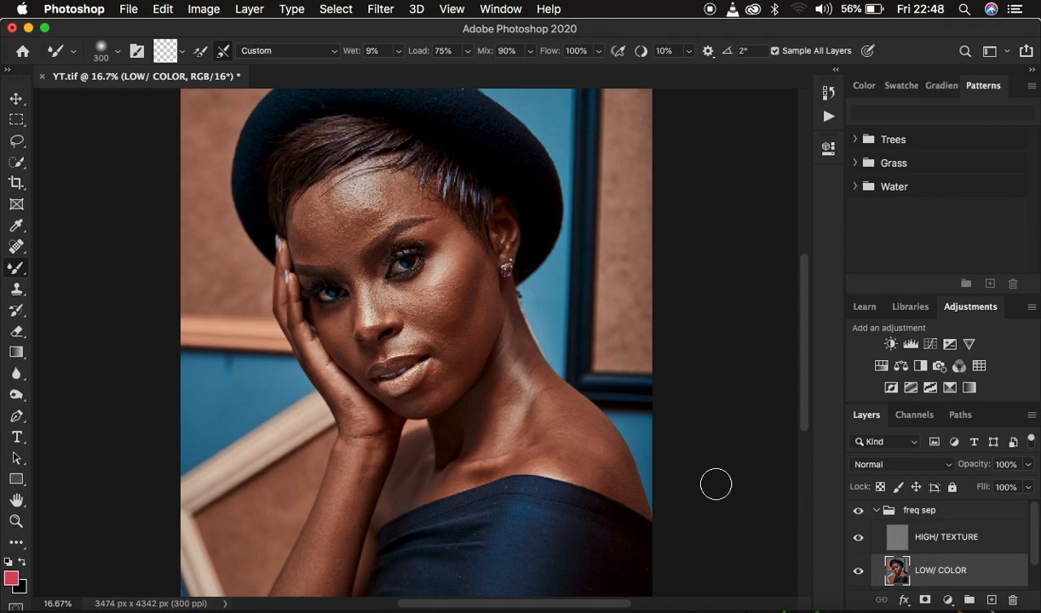
click(775, 51)
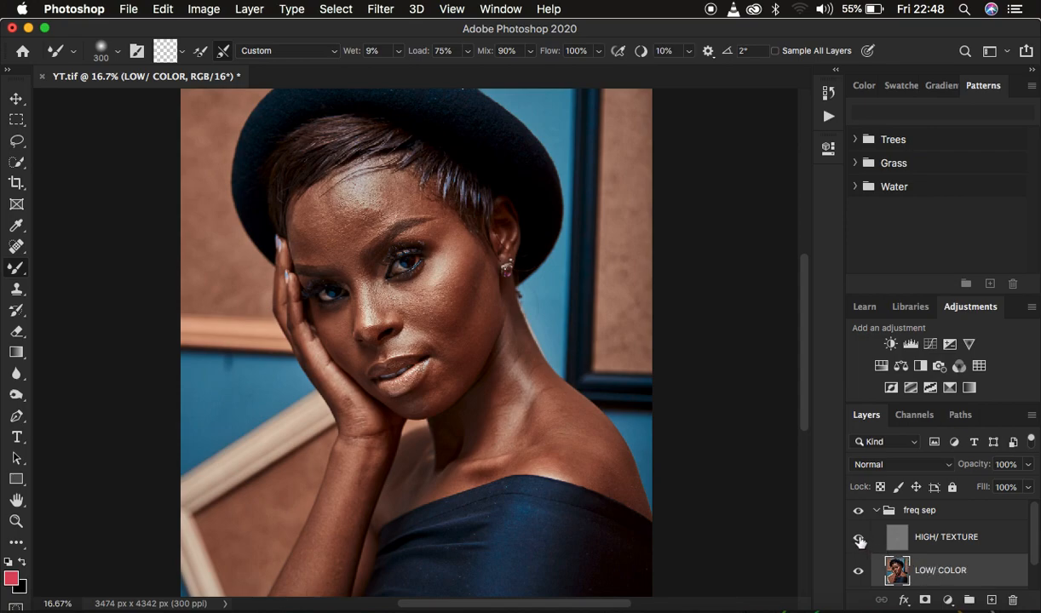
- Hide the HIGH/ TEXTURE layer and set the Mixer Brush size to 400 px
click(859, 539)
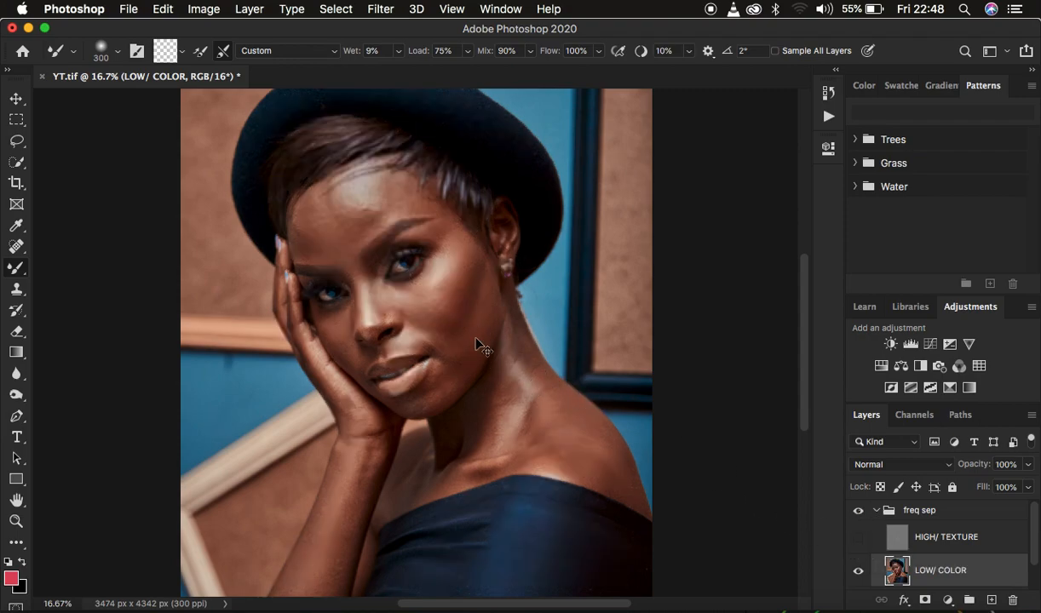
key(super+minus)
key(super+plus)
key(bracketleft)
key(bracketleft)
key(bracketright)
key(bracketright)
key(bracketright)
key(bracketright)
key(bracketright)
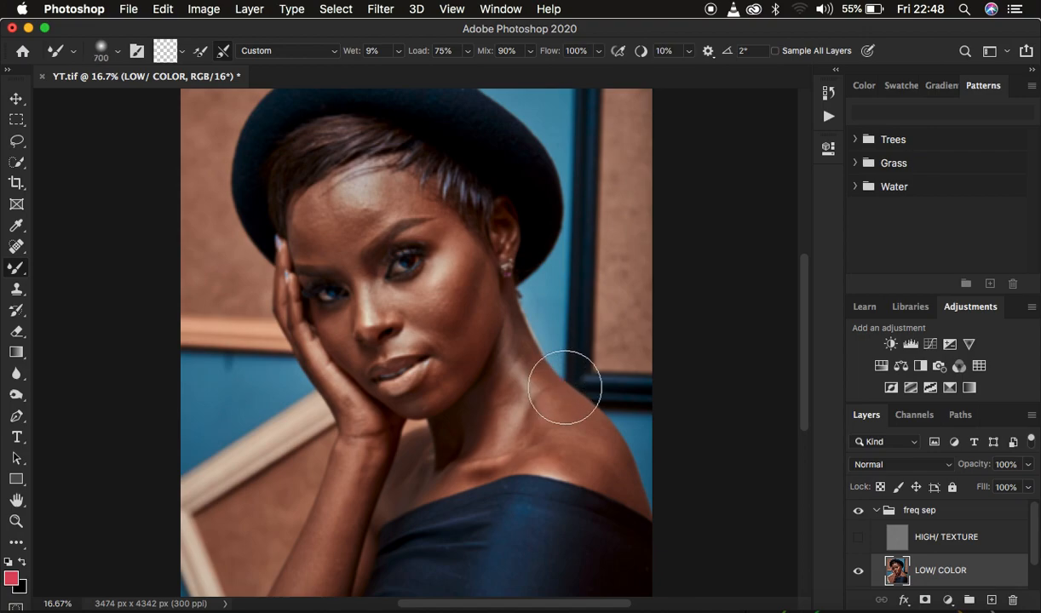
key(bracketright)
key(bracketright)
key(bracketleft)
key(bracketleft)
key(bracketleft)
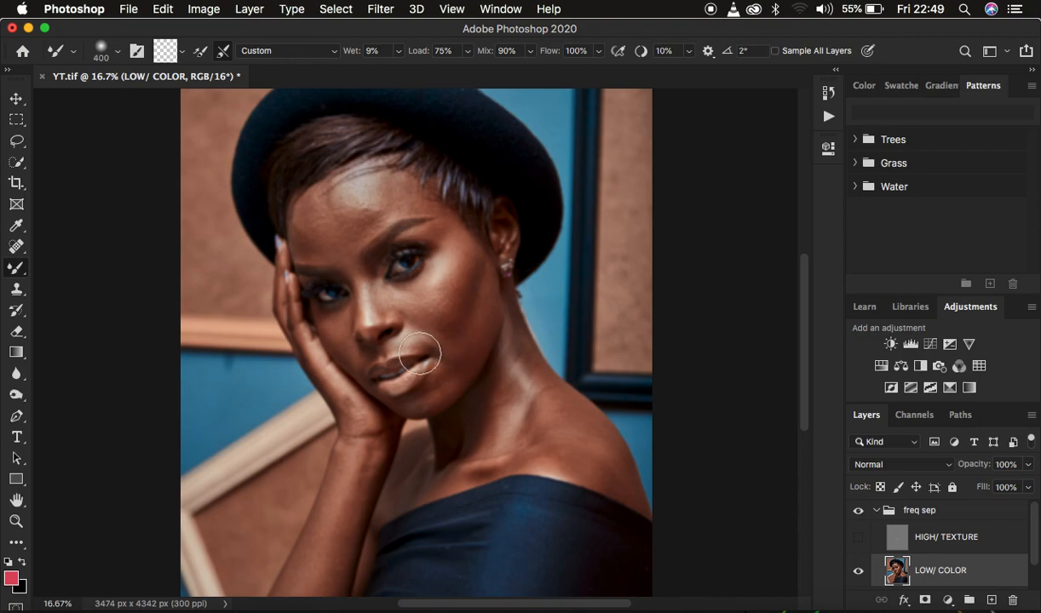
- Examine the color transitions on the cheek, nose and mouth up close and in the whole portrait
key(super+equal)
key(super+equal)
key(super+equal)
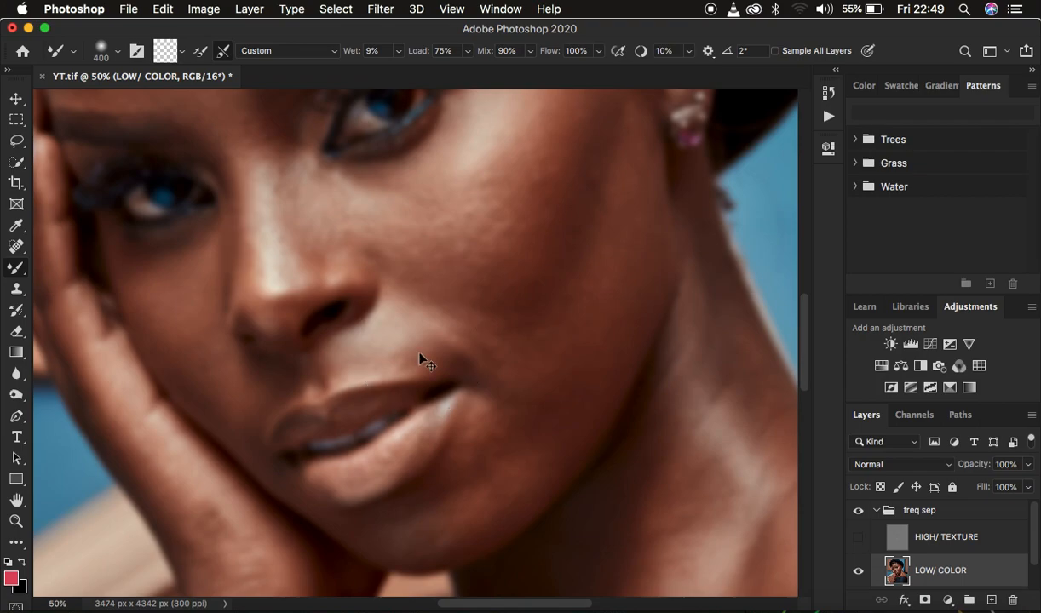
key(super+minus)
key(super+minus)
key(super+minus)
key(super+minus)
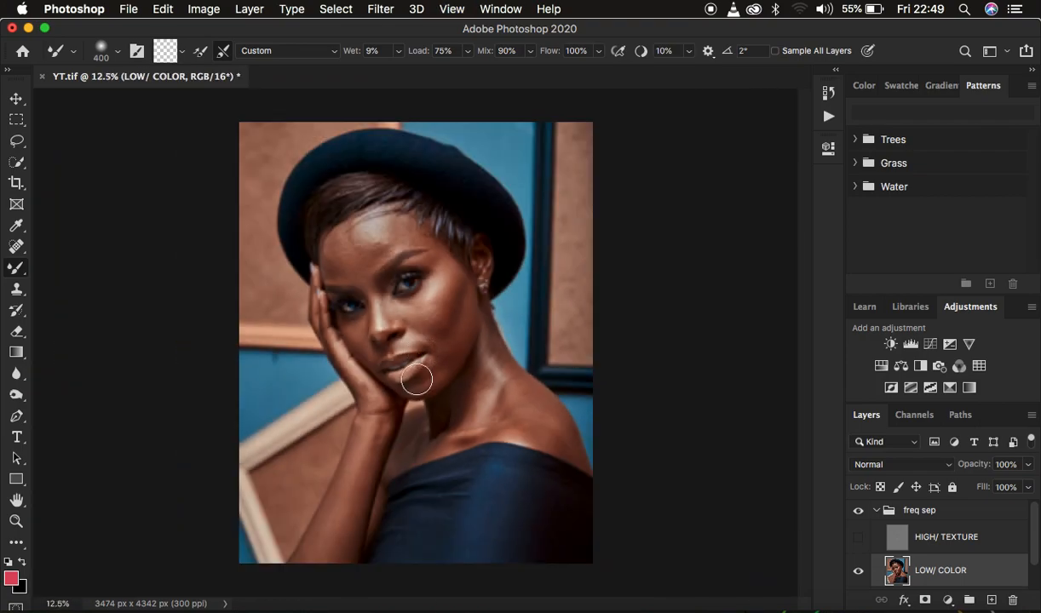
key(super+plus)
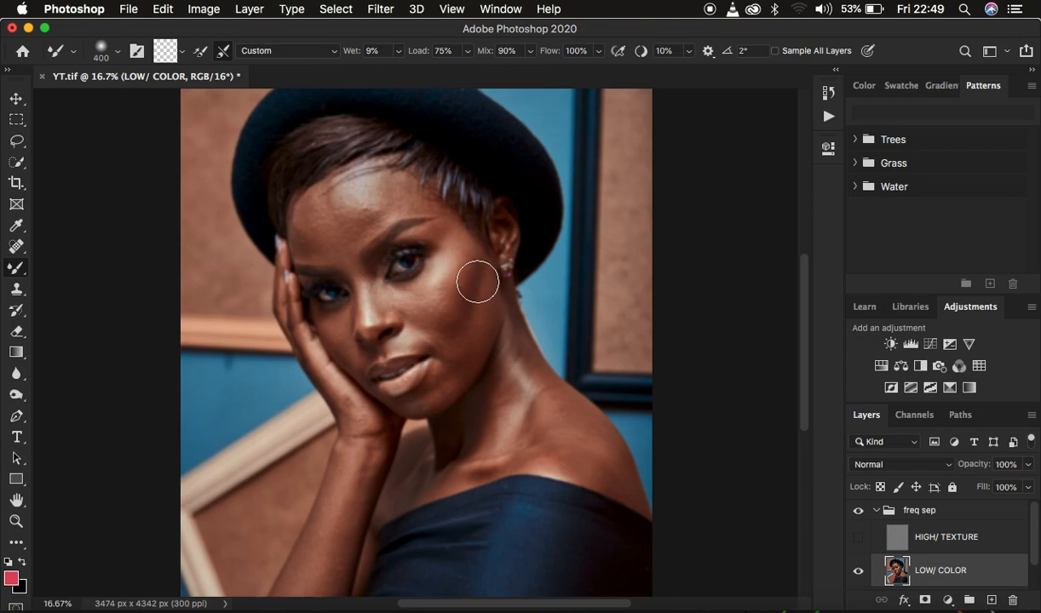
key(super+plus)
key(super+plus)
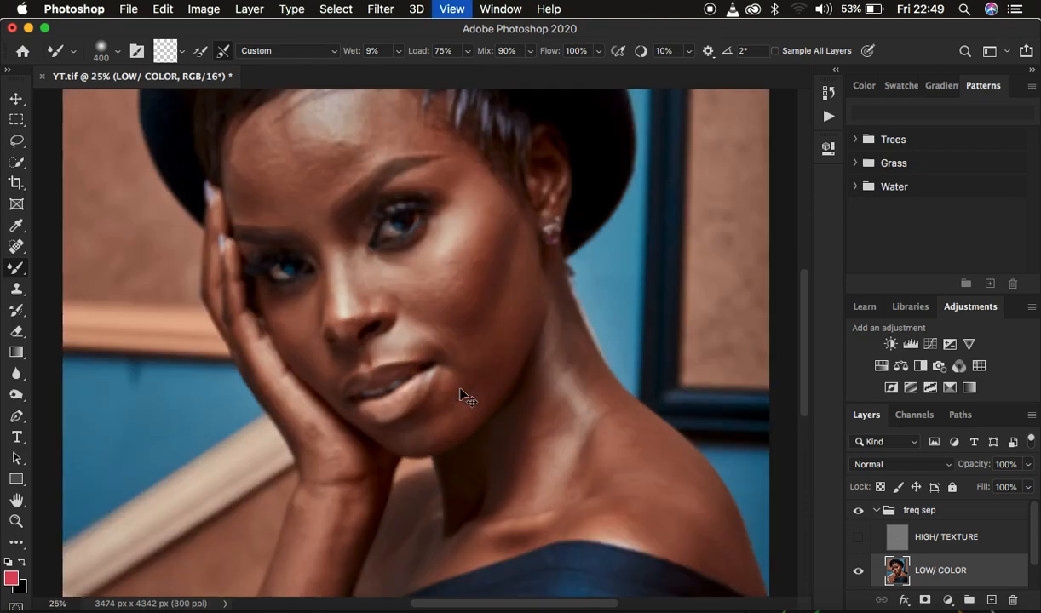
key(super+plus)
key(super+plus)
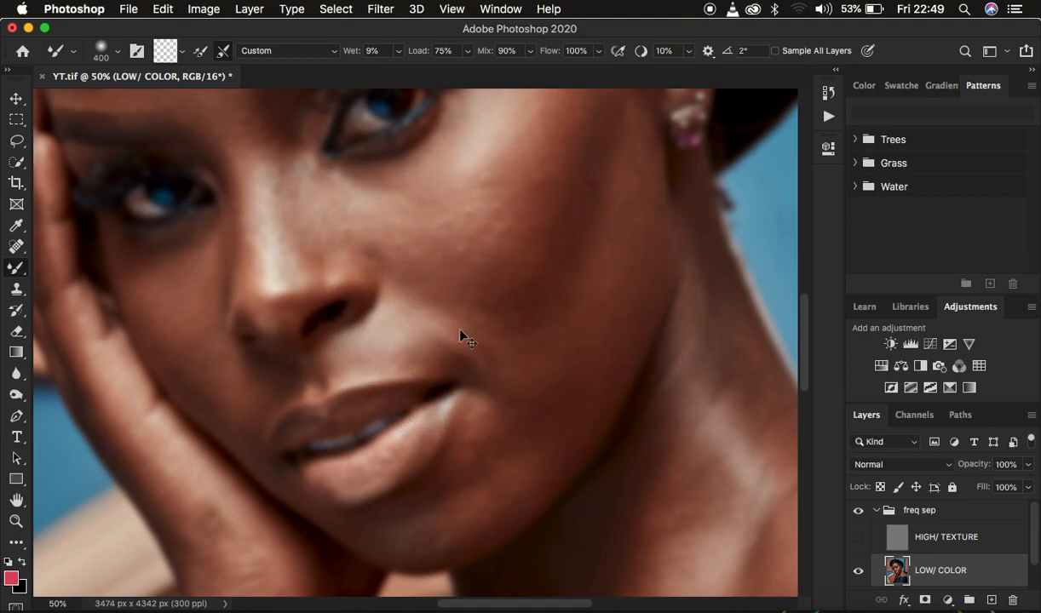
key(super+minus)
key(super+minus)
key(super+minus)
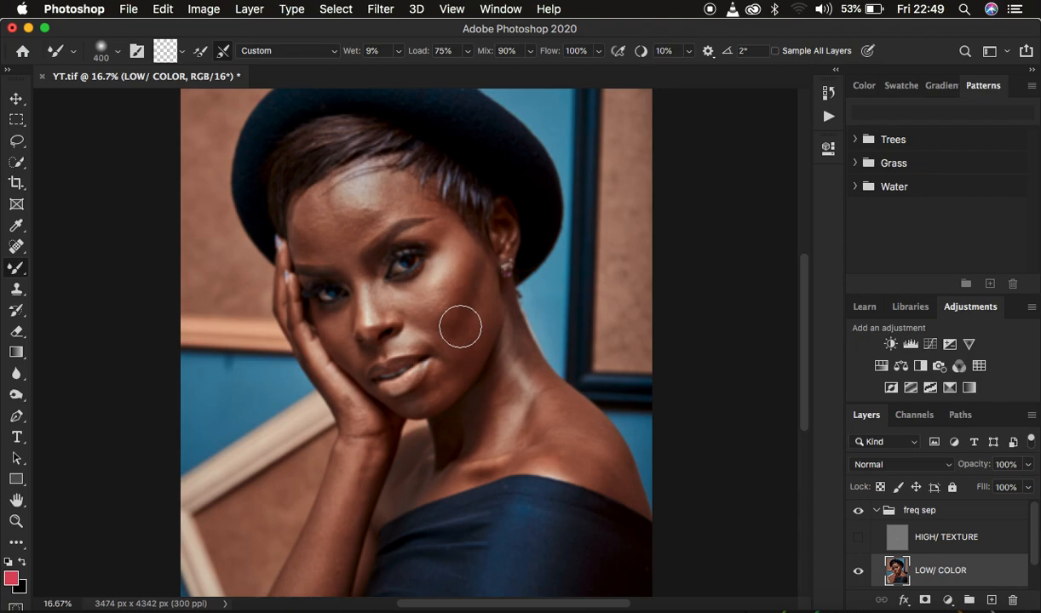
- Blend the tones from the outer cheek down to the jaw on LOW/ COLOR with a 250 px Mixer Brush
key(bracketleft)
key(bracketleft)
key(bracketleft)
key(bracketright)
key(bracketleft)
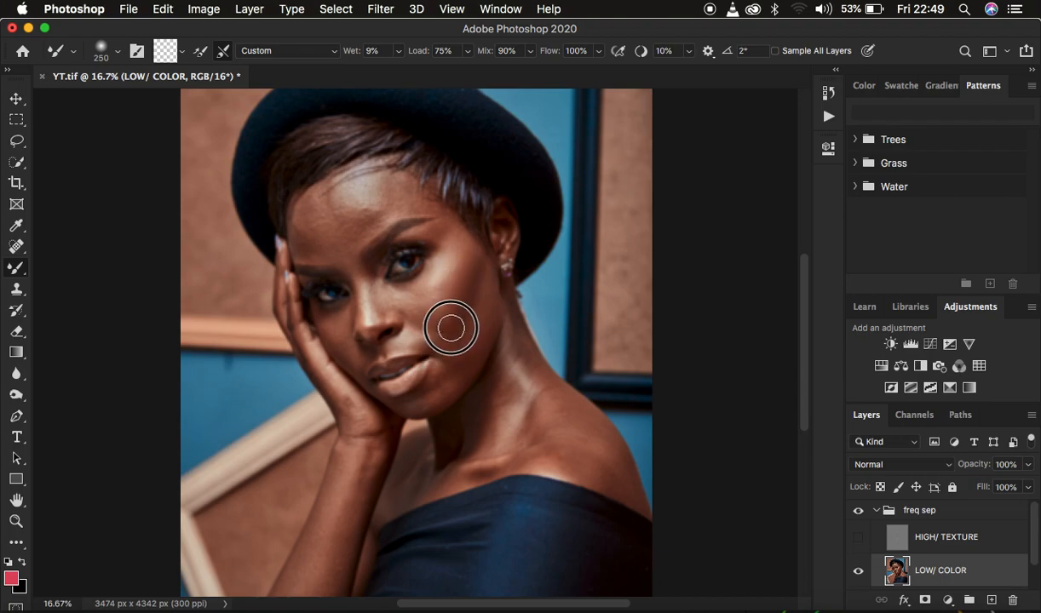
mouse_move(471, 265)
mouse_down()
mouse_move(452, 328)
mouse_move(466, 279)
mouse_up()
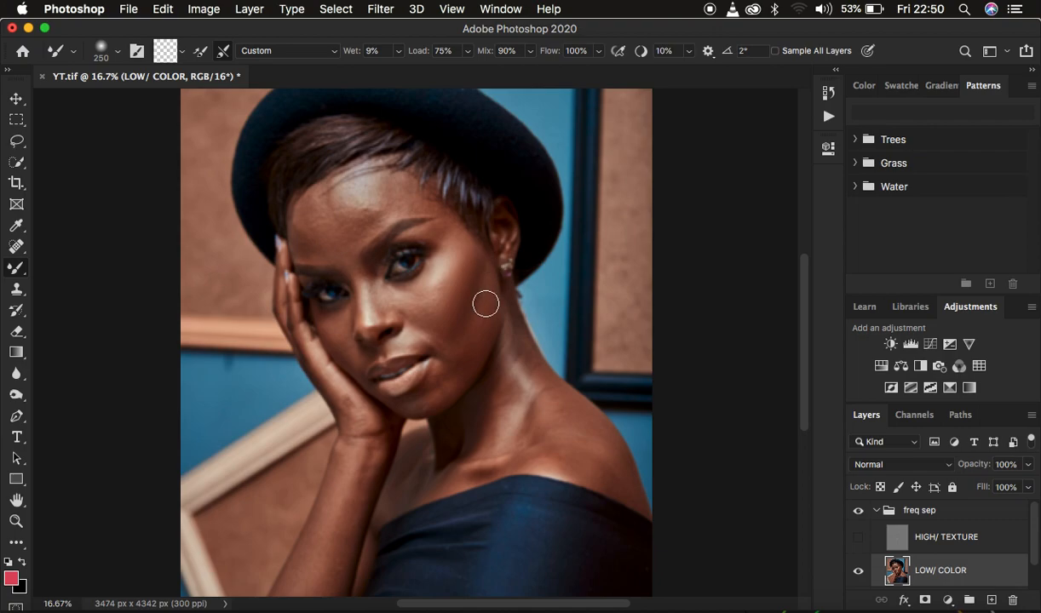
mouse_move(488, 294)
mouse_down()
mouse_move(451, 362)
mouse_move(462, 341)
mouse_move(464, 351)
mouse_move(437, 379)
mouse_up()
mouse_move(483, 304)
mouse_down()
mouse_move(486, 292)
mouse_move(446, 375)
mouse_up()
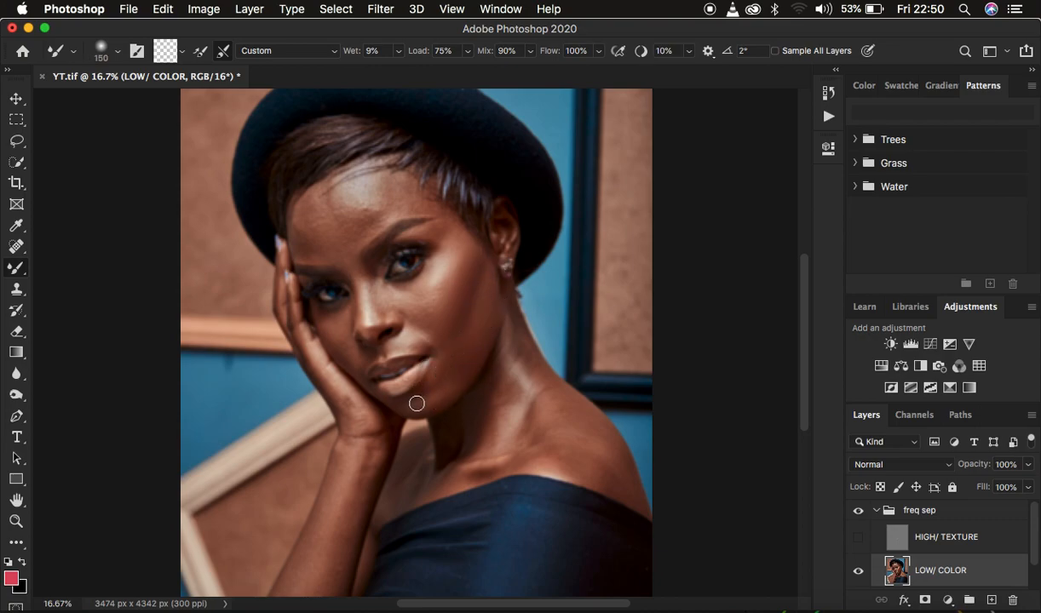
- Blend the chin, the area beside the mouth and the cheek highlight with a 150 to 200 px brush
mouse_move(414, 407)
mouse_down()
mouse_move(436, 364)
mouse_move(457, 379)
mouse_move(422, 407)
mouse_move(446, 363)
mouse_up()
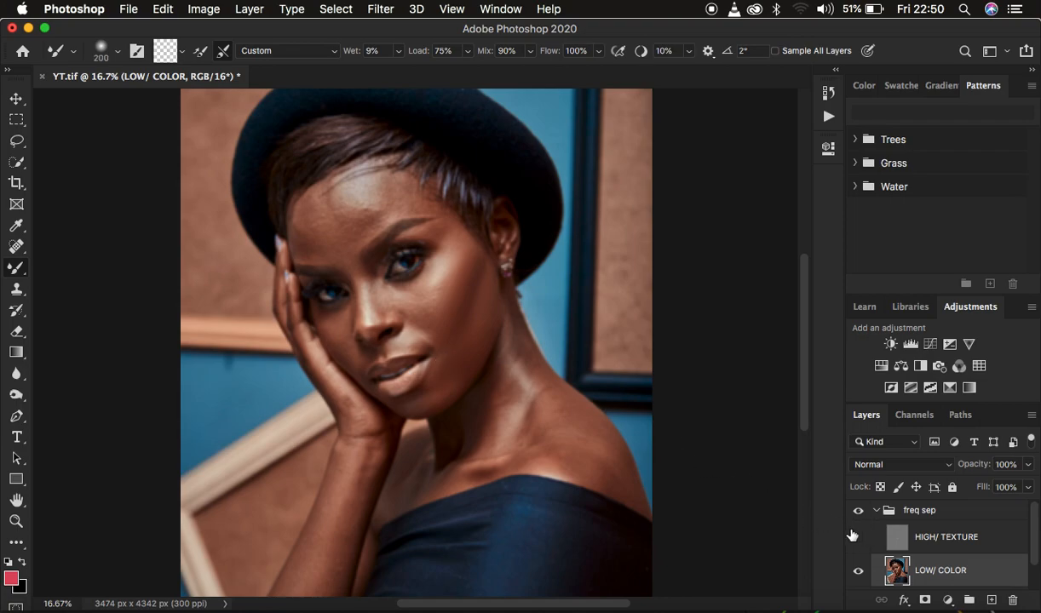
mouse_move(444, 358)
mouse_down()
mouse_move(437, 367)
mouse_move(457, 365)
mouse_move(481, 304)
mouse_move(472, 320)
mouse_move(473, 262)
mouse_move(467, 283)
mouse_move(463, 274)
mouse_move(444, 288)
mouse_up()
mouse_move(452, 248)
mouse_down()
mouse_move(437, 295)
mouse_move(453, 233)
mouse_move(467, 256)
mouse_move(439, 329)
mouse_up()
- Show the HIGH/ TEXTURE layer and compare the portrait with the freq sep group hidden and shown
click(858, 539)
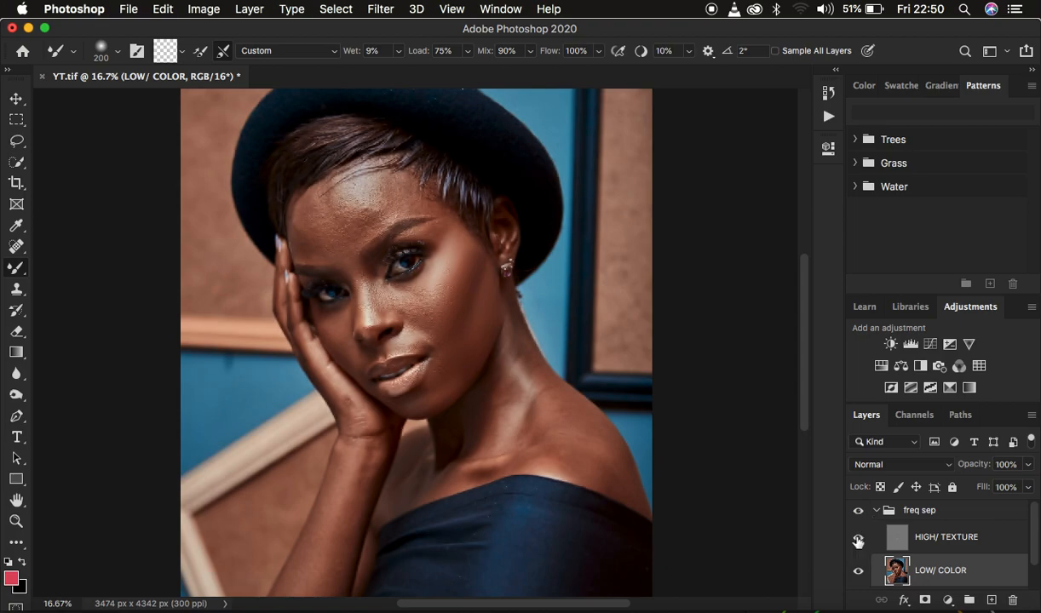
click(857, 512)
click(858, 512)
click(857, 512)
click(857, 512)
- Hide the HIGH/ TEXTURE layer and smooth the tones on the inner cheek and around the mouth
click(859, 538)
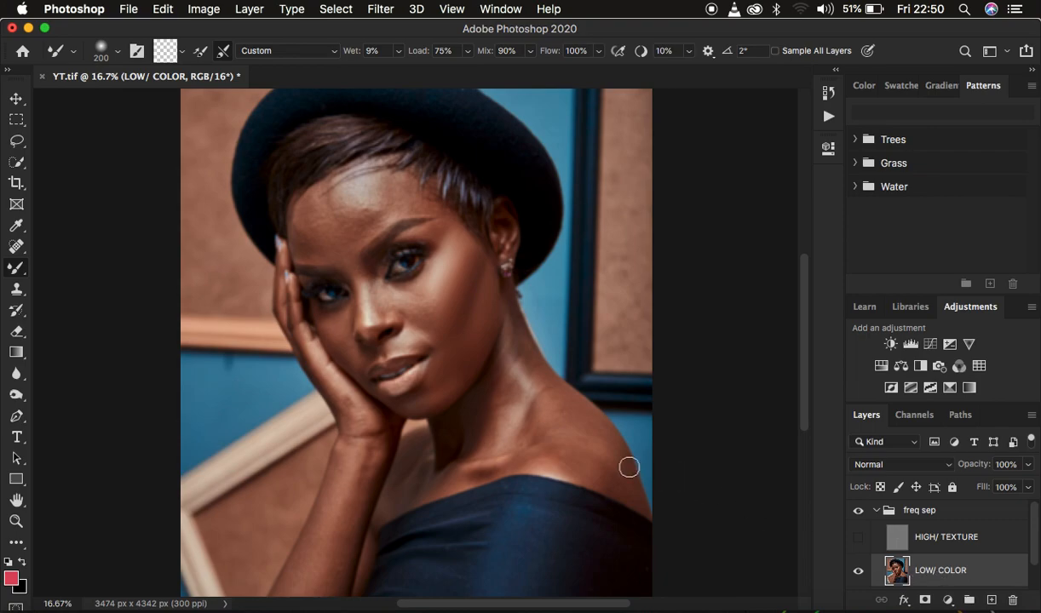
mouse_move(415, 294)
mouse_down()
mouse_move(402, 297)
mouse_move(430, 318)
mouse_move(413, 289)
mouse_move(430, 300)
mouse_move(444, 255)
mouse_move(462, 268)
mouse_move(454, 283)
mouse_up()
mouse_move(423, 324)
mouse_down()
mouse_move(412, 339)
mouse_move(434, 344)
mouse_move(398, 328)
mouse_move(447, 332)
mouse_move(420, 342)
mouse_move(407, 329)
mouse_move(444, 330)
mouse_move(414, 323)
mouse_move(441, 342)
mouse_move(432, 371)
mouse_move(449, 374)
mouse_move(449, 388)
mouse_move(419, 382)
mouse_up()
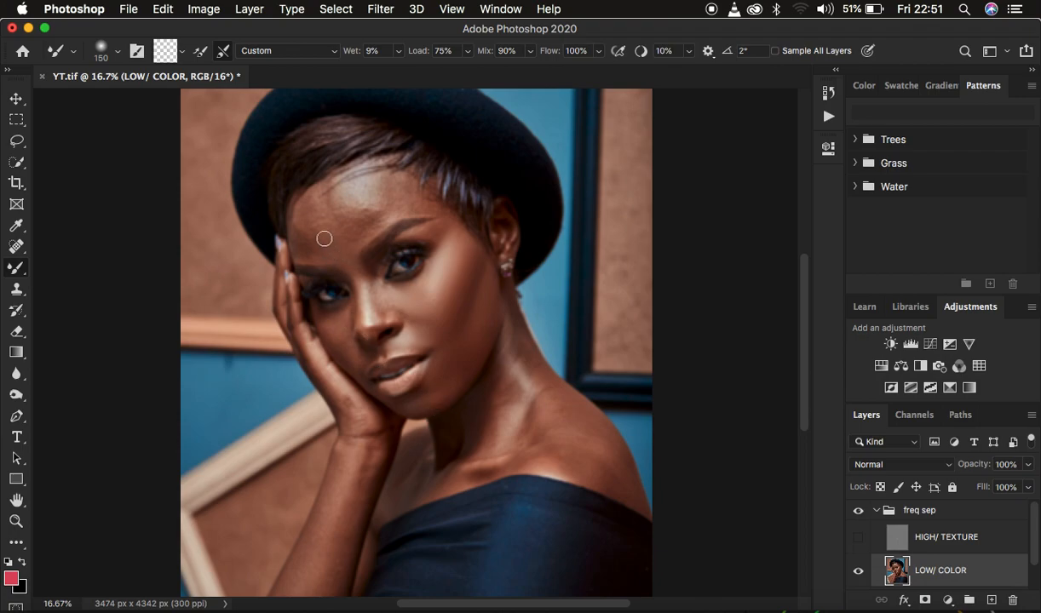
- Even out the forehead's patches and highlight with the Mixer Brush at 250 px and 175 px
key(bracketright)
key(bracketright)
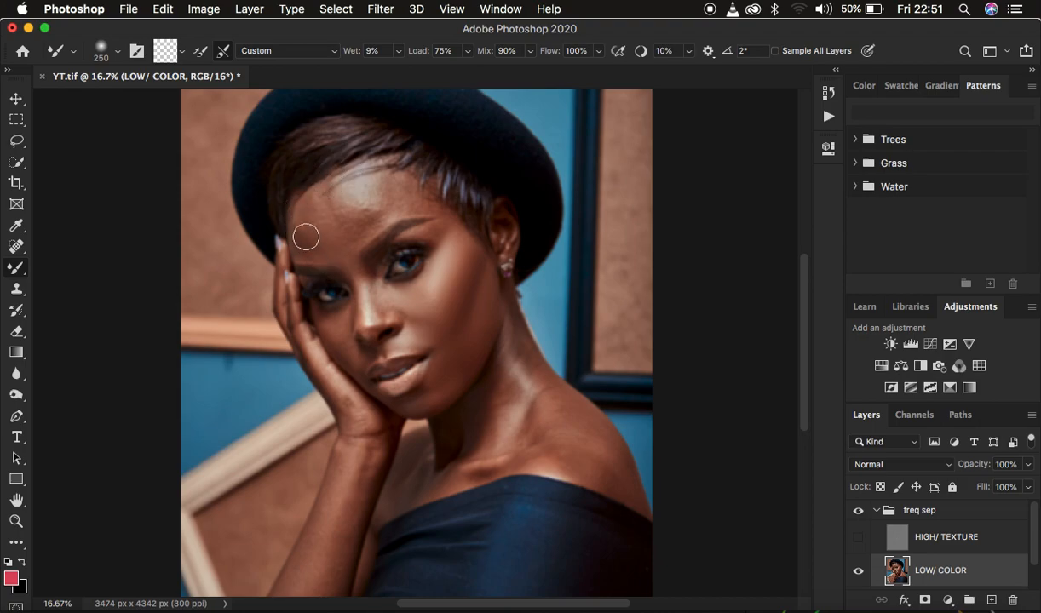
mouse_move(310, 225)
mouse_down()
mouse_move(329, 250)
mouse_move(315, 198)
mouse_move(315, 233)
mouse_move(303, 235)
mouse_move(315, 244)
mouse_move(341, 232)
mouse_up()
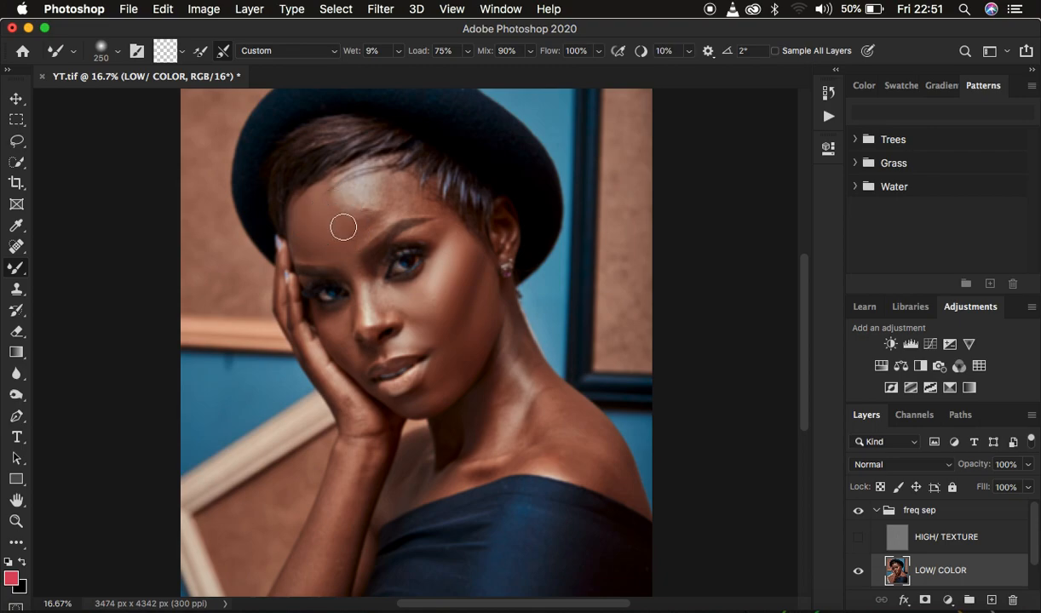
mouse_move(350, 242)
mouse_down()
mouse_move(300, 252)
mouse_move(371, 226)
mouse_move(337, 207)
mouse_move(350, 202)
mouse_move(338, 205)
mouse_move(437, 206)
mouse_move(396, 200)
mouse_move(358, 241)
mouse_move(344, 200)
mouse_move(361, 210)
mouse_move(339, 202)
mouse_move(360, 215)
mouse_move(374, 188)
mouse_move(333, 200)
mouse_move(344, 220)
mouse_move(332, 205)
mouse_move(308, 213)
mouse_move(325, 242)
mouse_up()
mouse_move(378, 195)
mouse_down()
mouse_move(349, 202)
mouse_move(368, 218)
mouse_move(400, 196)
mouse_move(397, 207)
mouse_move(439, 211)
mouse_move(409, 200)
mouse_up()
key(bracketleft)
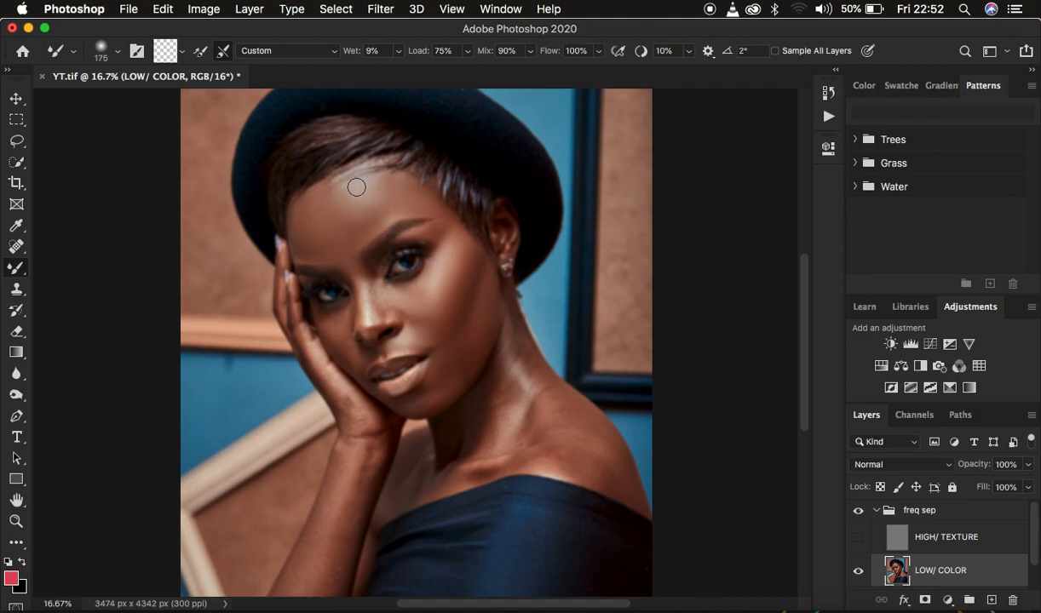
mouse_move(356, 187)
mouse_down()
mouse_move(336, 198)
mouse_move(346, 233)
mouse_move(329, 193)
mouse_move(337, 209)
mouse_move(318, 202)
mouse_move(314, 216)
mouse_move(380, 187)
mouse_move(375, 203)
mouse_move(334, 198)
mouse_move(311, 220)
mouse_move(315, 253)
mouse_up()
- Blend the skin tones around the nose bridge, both cheeks and the temple on LOW/ COLOR
mouse_move(368, 277)
mouse_down()
mouse_move(373, 318)
mouse_move(390, 295)
mouse_move(405, 298)
mouse_move(390, 292)
mouse_move(374, 305)
mouse_move(361, 277)
mouse_move(366, 319)
mouse_move(342, 257)
mouse_up()
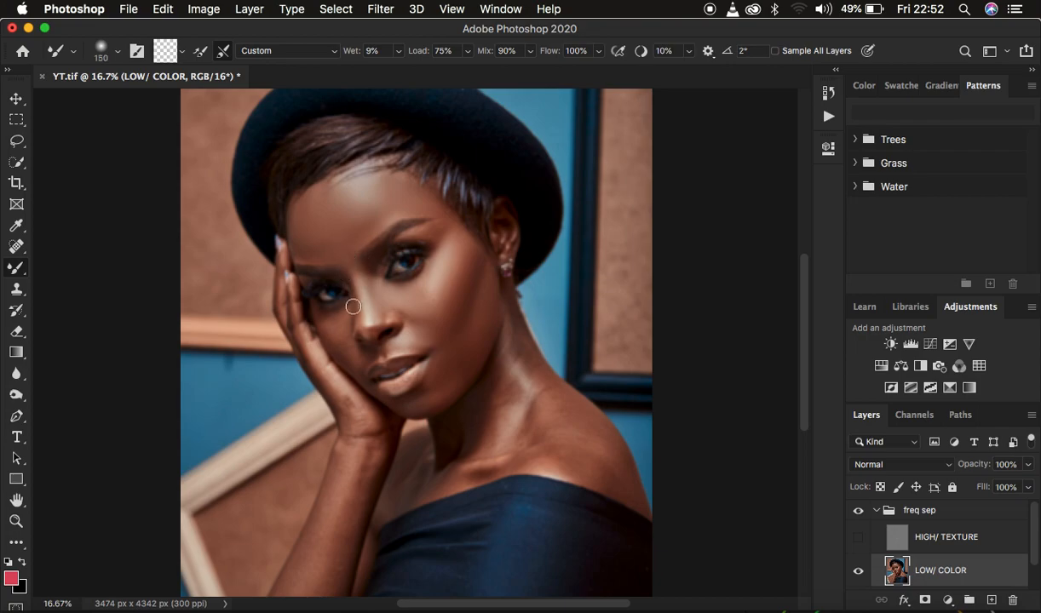
mouse_move(332, 318)
mouse_down()
mouse_move(355, 357)
mouse_move(322, 316)
mouse_move(351, 354)
mouse_move(396, 329)
mouse_move(405, 341)
mouse_move(379, 305)
mouse_move(371, 332)
mouse_move(434, 389)
mouse_move(428, 396)
mouse_move(468, 327)
mouse_up()
mouse_move(458, 271)
mouse_down()
mouse_move(456, 245)
mouse_move(420, 231)
mouse_move(430, 229)
mouse_move(423, 209)
mouse_move(448, 217)
mouse_up()
- Show the HIGH/ TEXTURE layer and check the retouched face up close with the freq sep group off and on
click(858, 538)
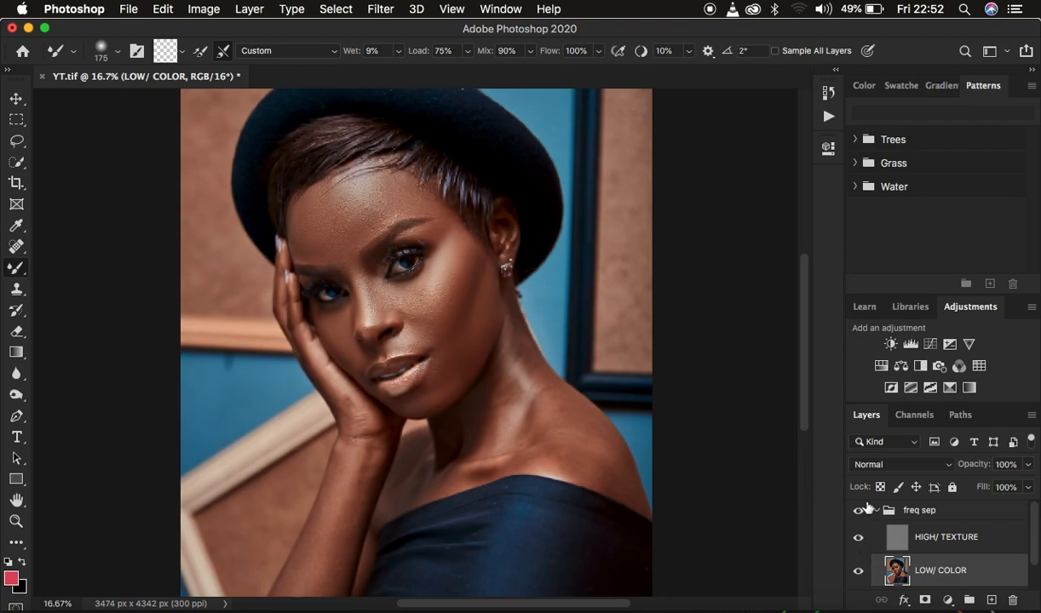
click(858, 512)
click(858, 512)
click(858, 512)
key(super+equal)
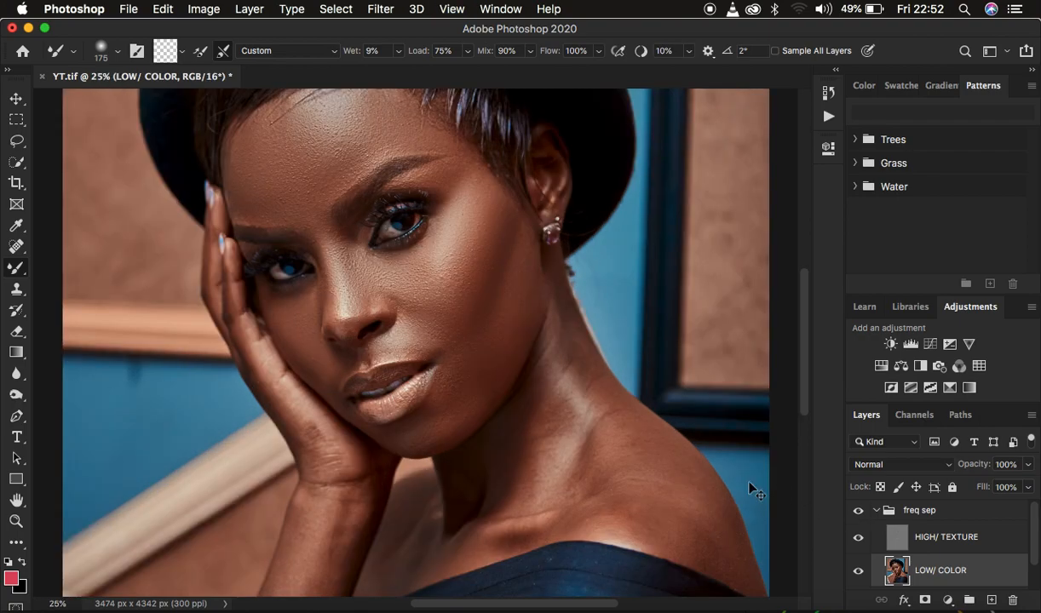
click(859, 512)
click(859, 512)
click(859, 512)
click(859, 512)
- Smooth the tones of the neck, shoulder, forearm and hand on LOW/ COLOR, enlarging the Mixer Brush to 400 px
key(super+minus)
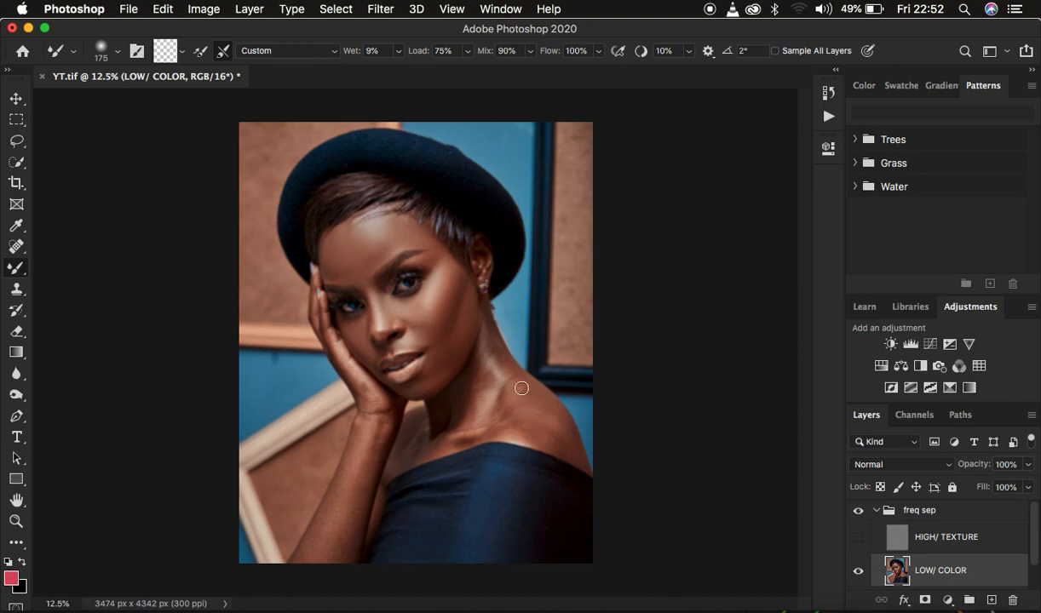
mouse_move(495, 341)
mouse_down()
mouse_move(564, 437)
mouse_move(517, 391)
mouse_move(488, 320)
mouse_move(496, 348)
mouse_move(487, 379)
mouse_move(477, 363)
mouse_move(497, 406)
mouse_move(488, 422)
mouse_move(468, 409)
mouse_move(487, 358)
mouse_move(515, 420)
mouse_move(569, 447)
mouse_up()
mouse_move(522, 409)
mouse_down()
mouse_move(445, 441)
mouse_move(476, 440)
mouse_move(473, 417)
mouse_move(505, 427)
mouse_move(484, 430)
mouse_move(489, 406)
mouse_move(439, 436)
mouse_move(383, 446)
mouse_move(366, 432)
mouse_move(334, 543)
mouse_move(344, 546)
mouse_up()
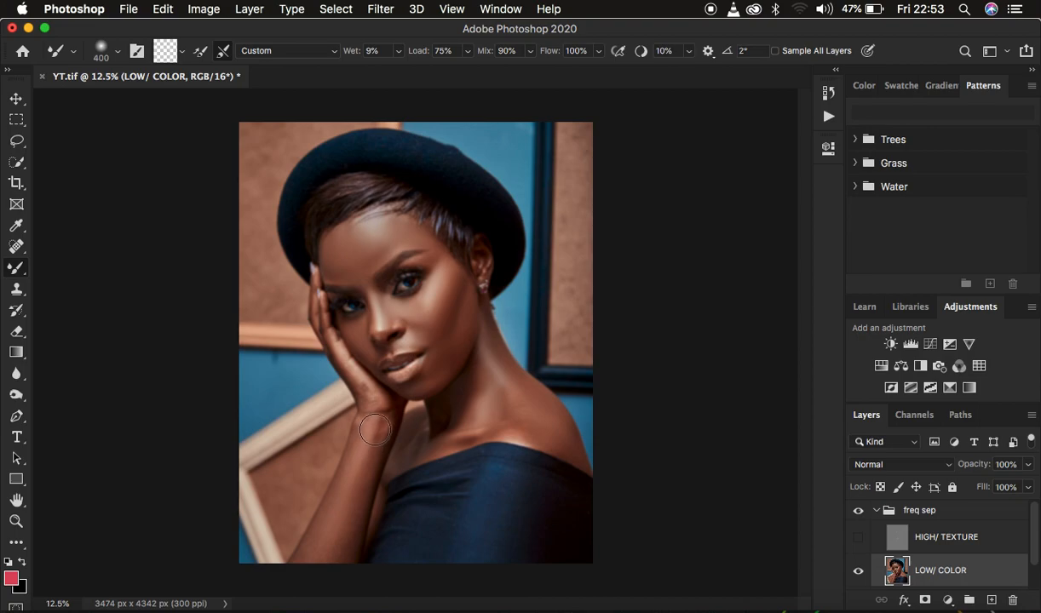
mouse_move(376, 425)
mouse_down()
mouse_move(369, 394)
mouse_move(382, 421)
mouse_move(360, 386)
mouse_move(384, 409)
mouse_move(384, 420)
mouse_move(327, 326)
mouse_up()
- Refine the forehead, chin, resting hand and collarbone area with the Mixer Brush, using 200 px on the forehead
mouse_move(332, 243)
mouse_down()
mouse_move(364, 249)
mouse_move(365, 266)
mouse_move(375, 250)
mouse_move(414, 239)
mouse_move(443, 260)
mouse_up()
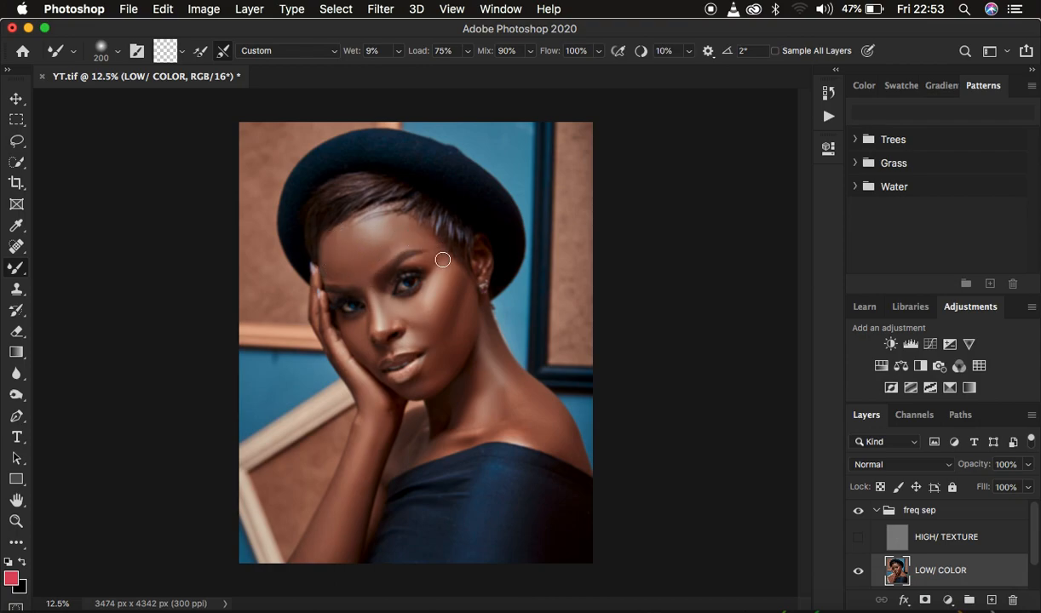
drag(407, 338, 425, 346)
mouse_move(363, 349)
mouse_down()
mouse_move(371, 299)
mouse_move(358, 275)
mouse_up()
drag(516, 417, 530, 428)
drag(435, 438, 401, 456)
- Turn the HIGH/ TEXTURE layer back on and compare the whole portrait before and after the freq sep retouching
click(859, 541)
click(859, 511)
click(859, 511)
click(858, 512)
click(859, 511)
key(super+minus)
key(super+minus)
key(super+equal)
key(super+equal)
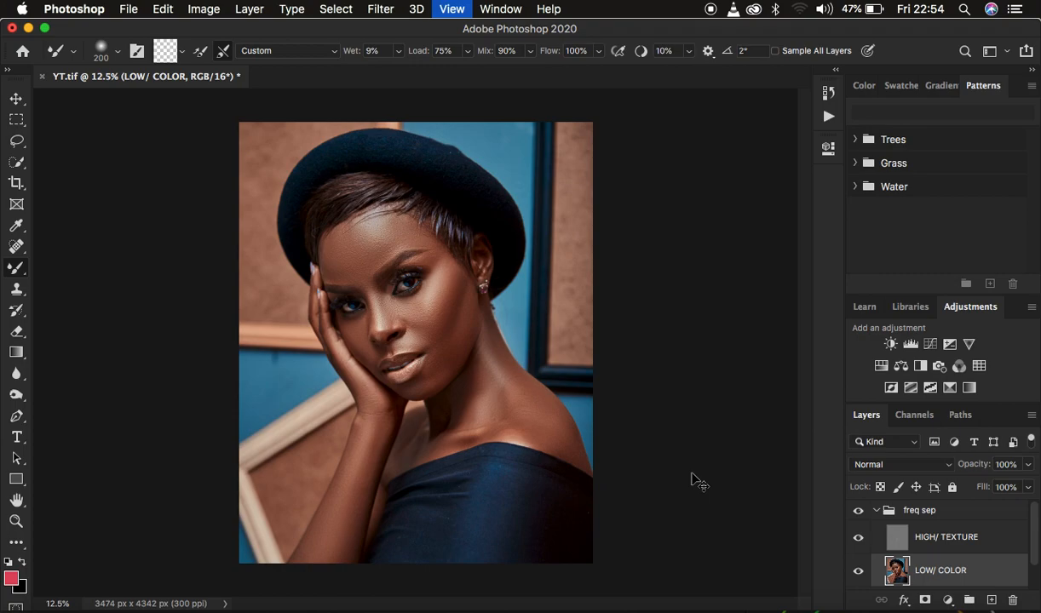
key(super+equal)
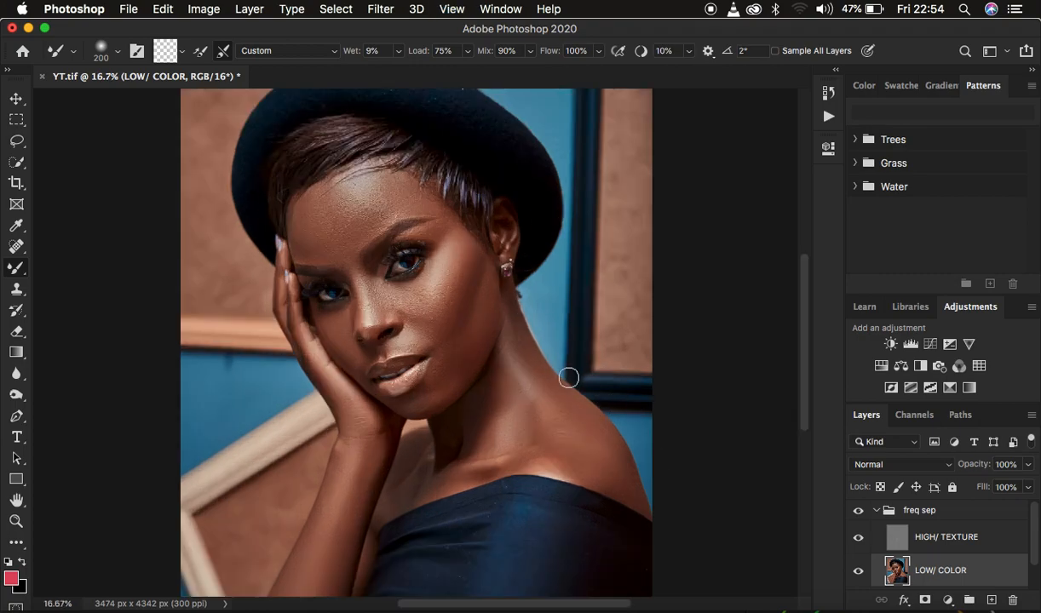
key(super+minus)
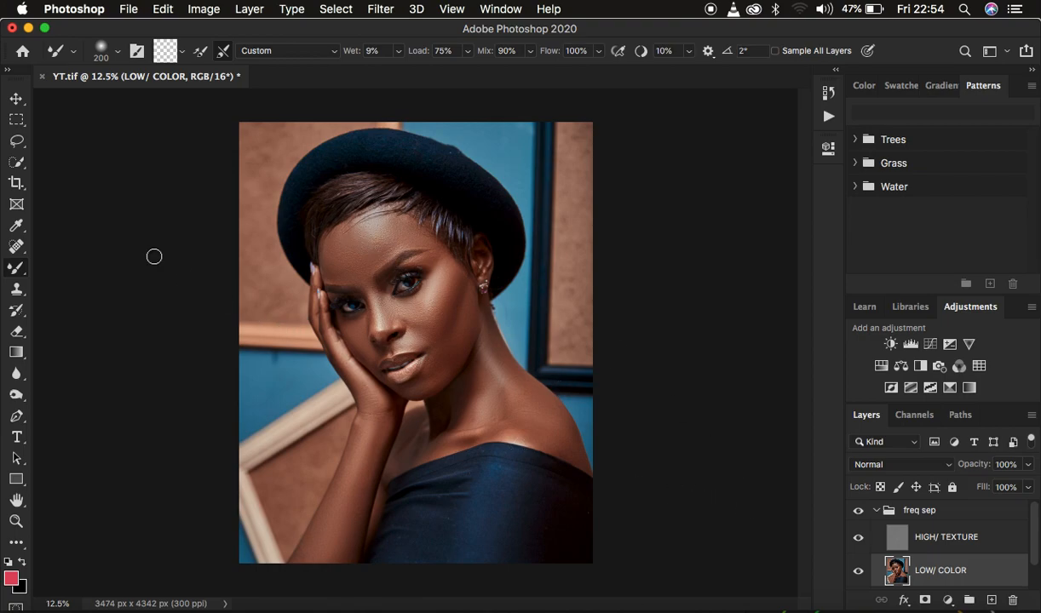
- Select the forehead skin between the hairline and eyebrows on LOW/ COLOR with the Lasso tool
click(18, 143)
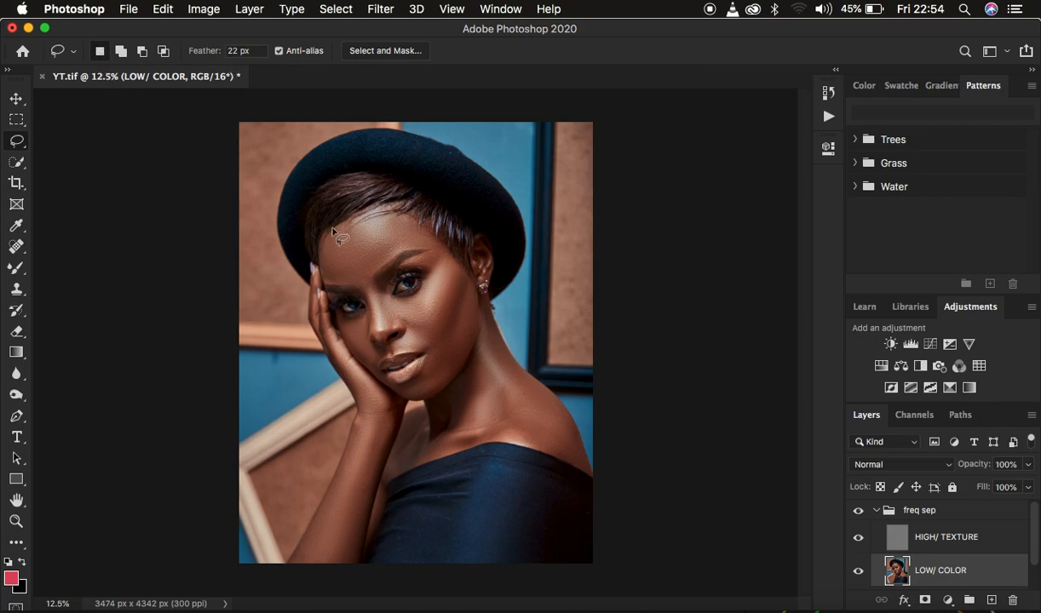
key(super+equal)
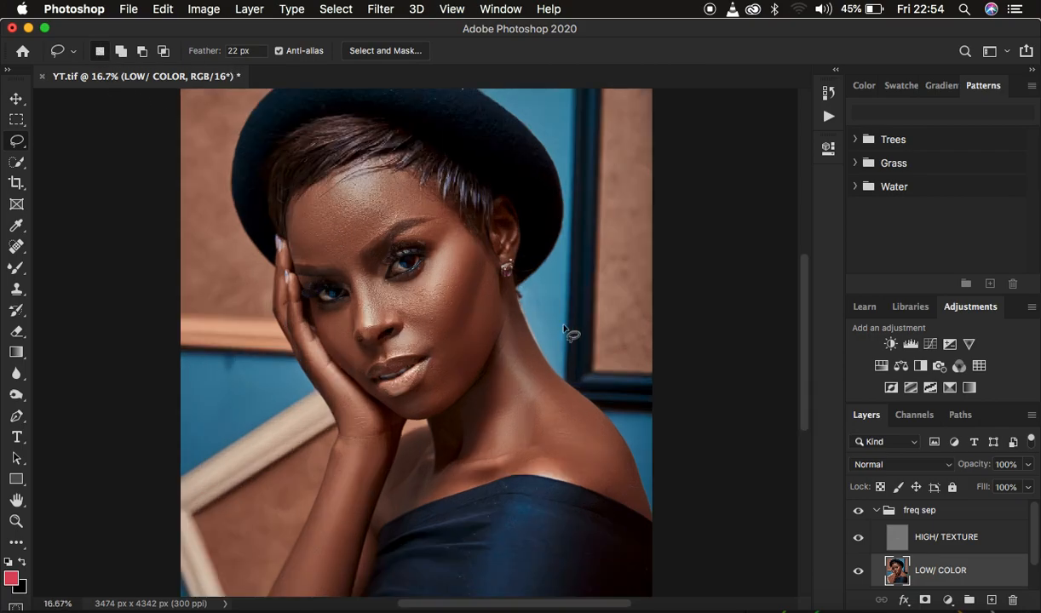
scroll(564, 331, up, 2)
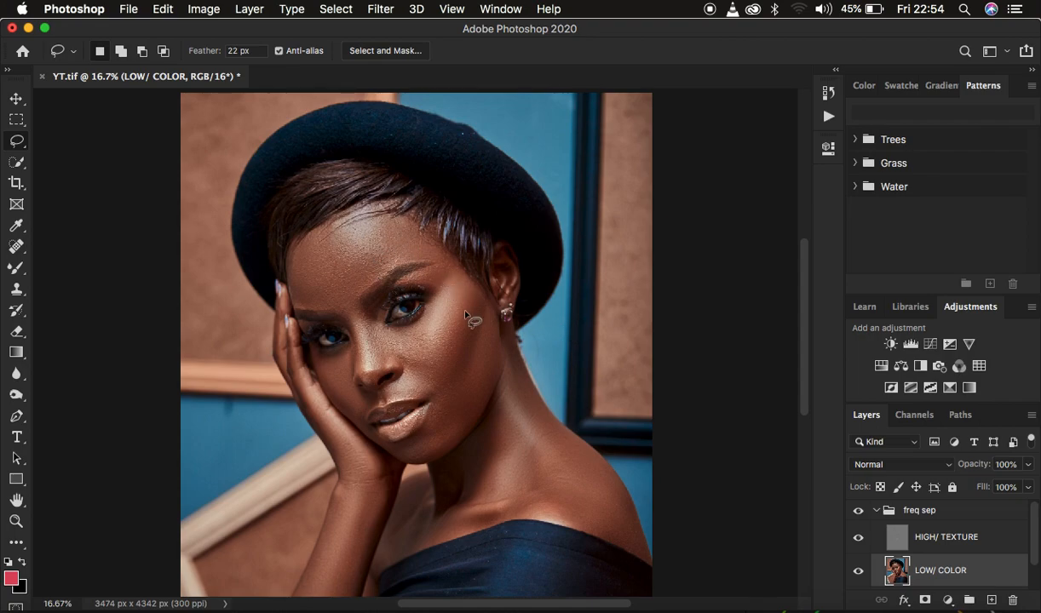
key(super+equal)
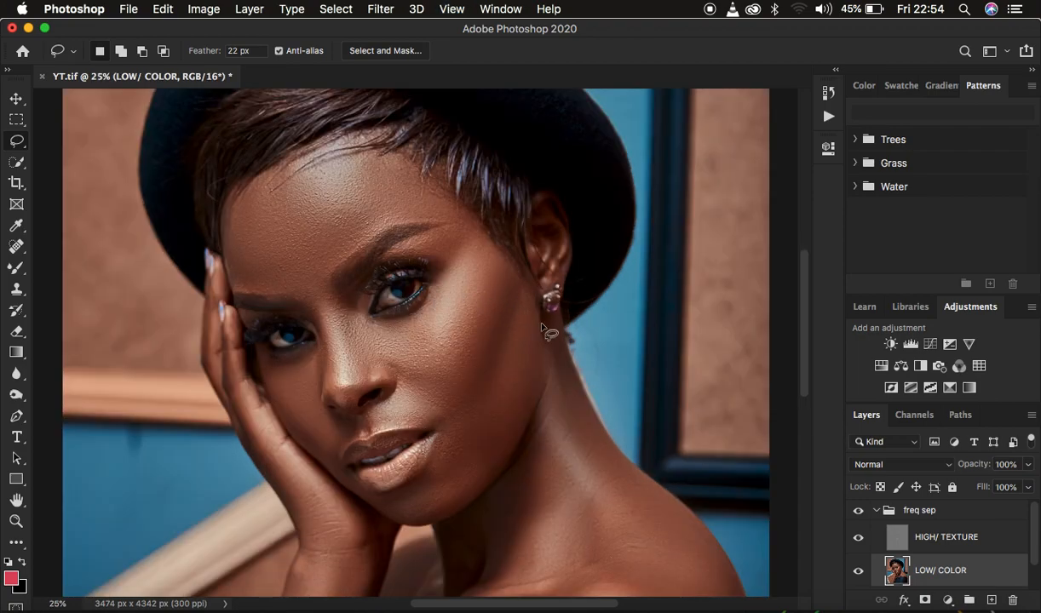
mouse_move(241, 201)
mouse_down()
mouse_move(353, 151)
mouse_move(410, 159)
mouse_move(450, 217)
mouse_move(414, 213)
mouse_move(358, 239)
mouse_move(305, 293)
mouse_move(266, 295)
mouse_move(235, 268)
mouse_up()
mouse_move(235, 196)
mouse_down()
mouse_move(365, 158)
mouse_move(408, 169)
mouse_move(448, 202)
mouse_move(424, 219)
mouse_move(386, 220)
mouse_move(325, 260)
mouse_move(320, 290)
mouse_move(260, 283)
mouse_move(226, 251)
mouse_move(235, 199)
mouse_up()
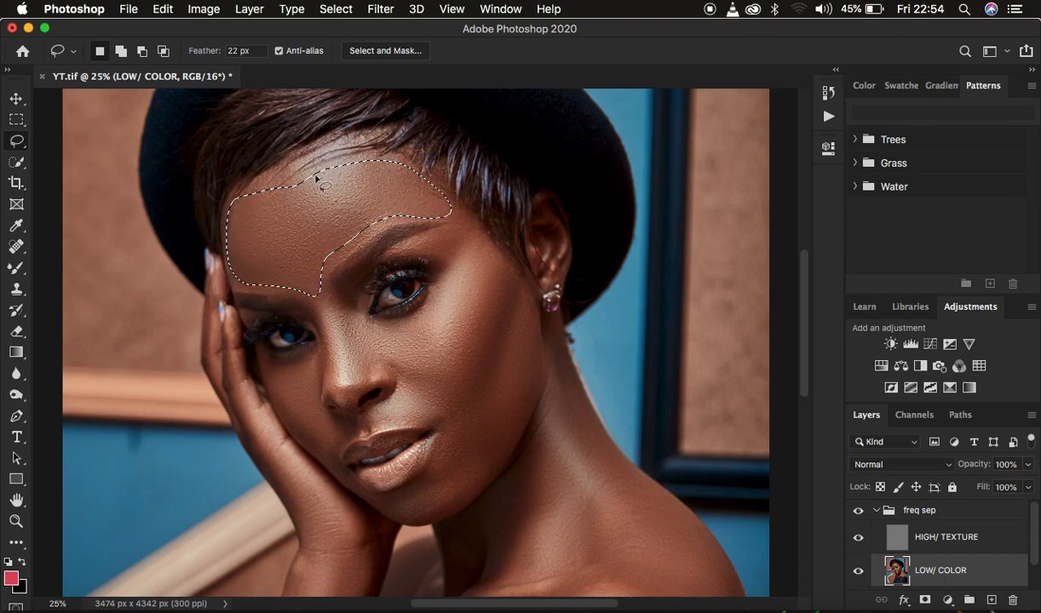
- Apply Gaussian Blur with a radius of 21 pixels to the selected forehead skin
click(379, 9)
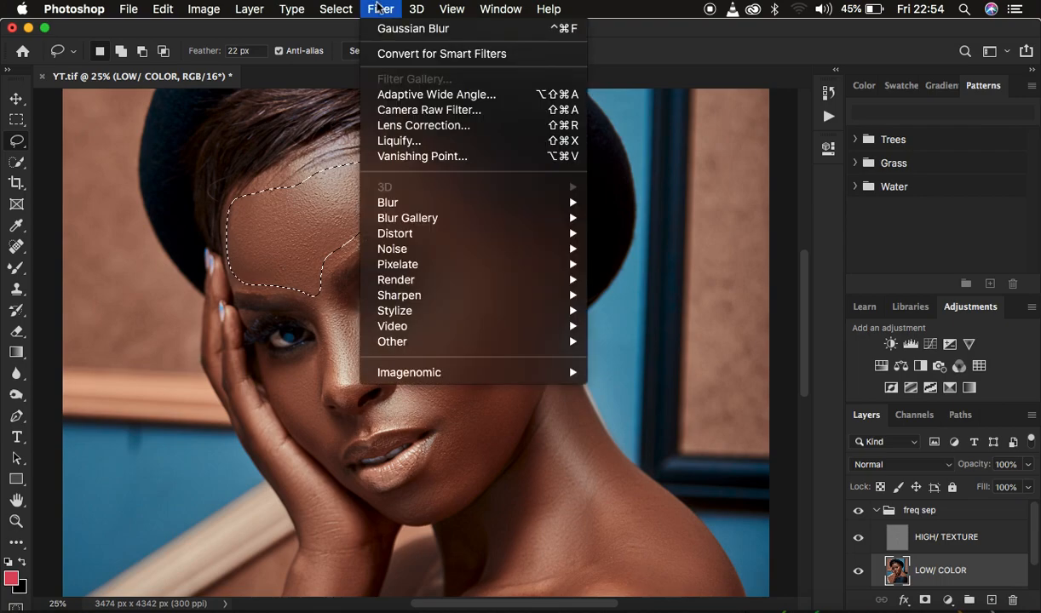
mouse_move(451, 203)
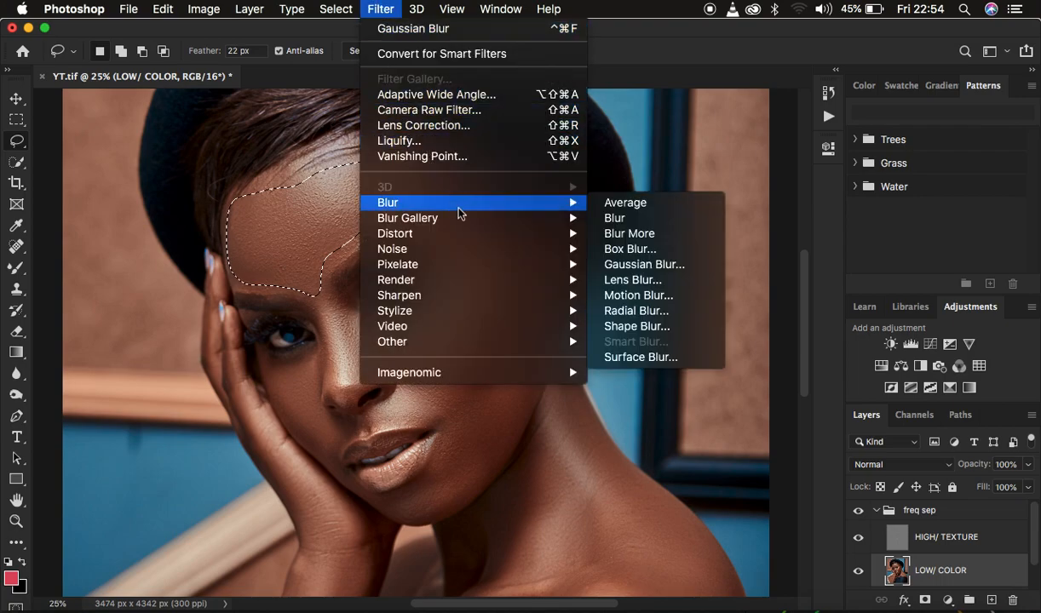
click(662, 264)
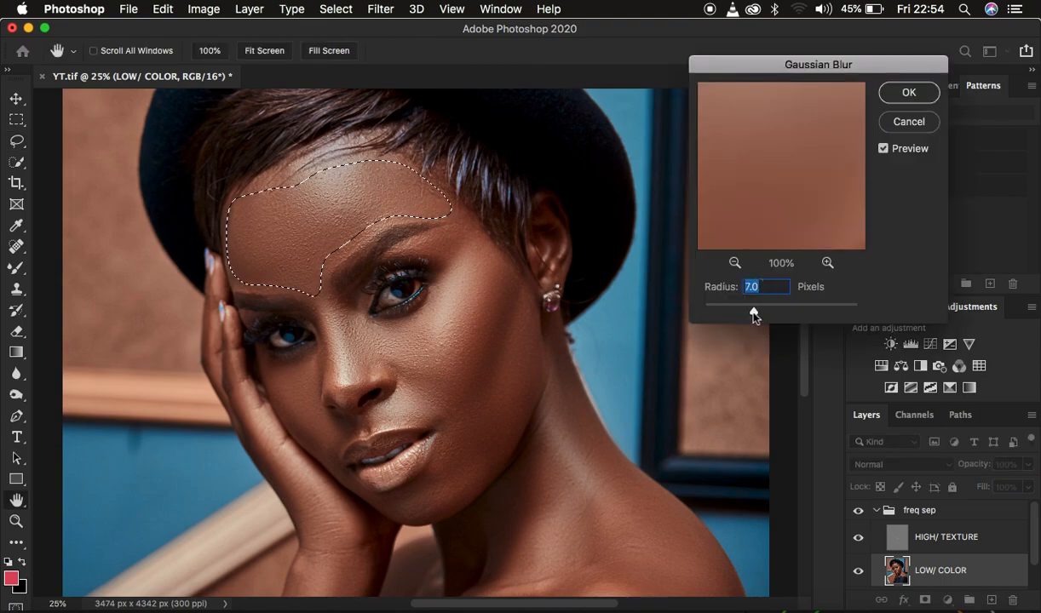
drag(755, 316, 774, 316)
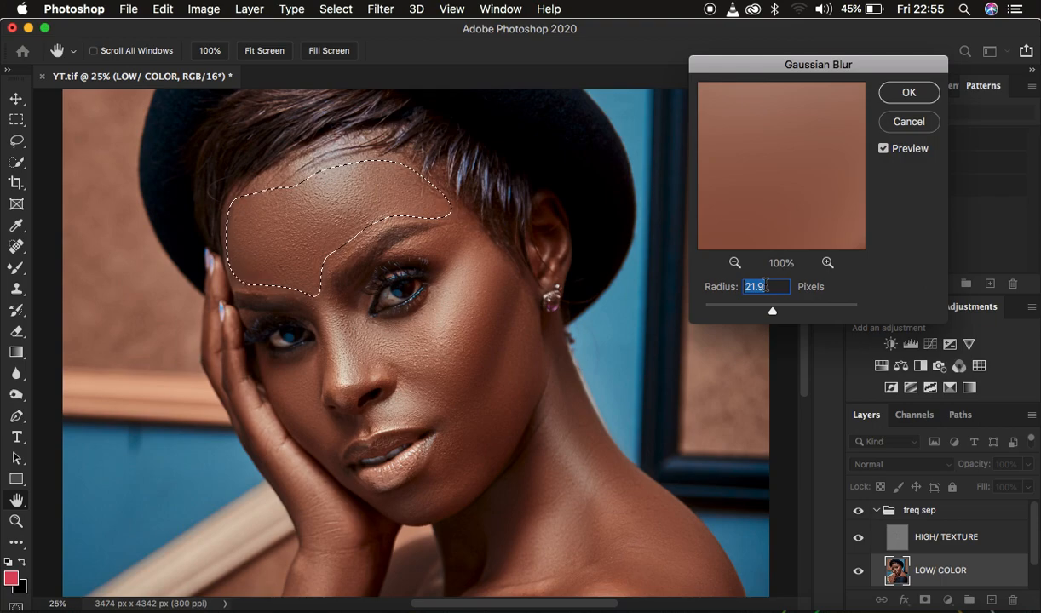
text(7)
click(908, 93)
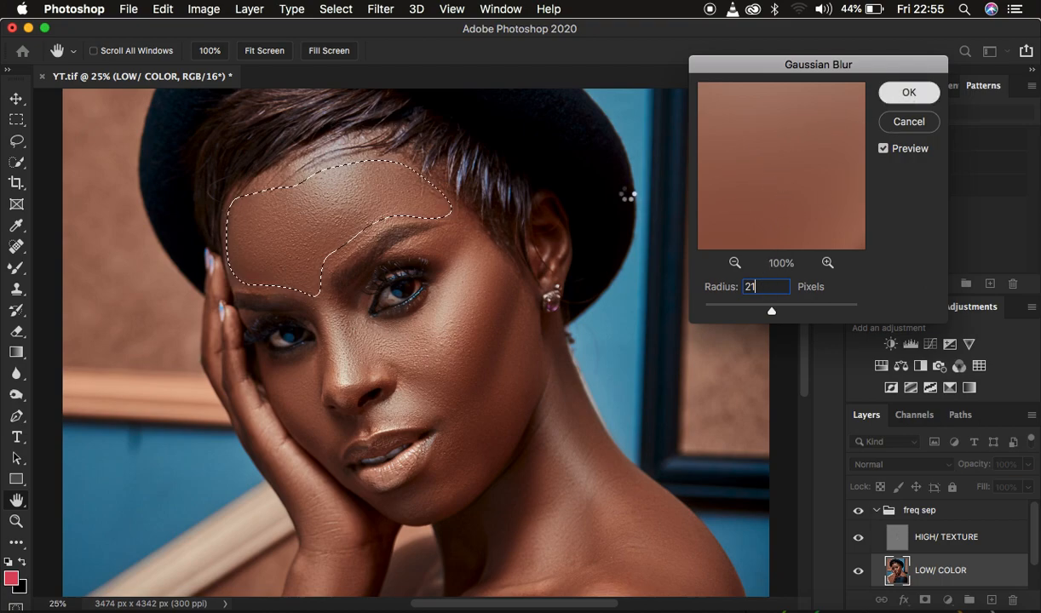
- Lasso the highlighted cheekbone strip from the temple down beside the eye, reapply Gaussian Blur and deselect
key(l)
mouse_move(458, 226)
mouse_down()
mouse_move(436, 402)
mouse_move(463, 384)
mouse_move(493, 332)
mouse_move(506, 269)
mouse_move(464, 226)
mouse_up()
right_click(477, 276)
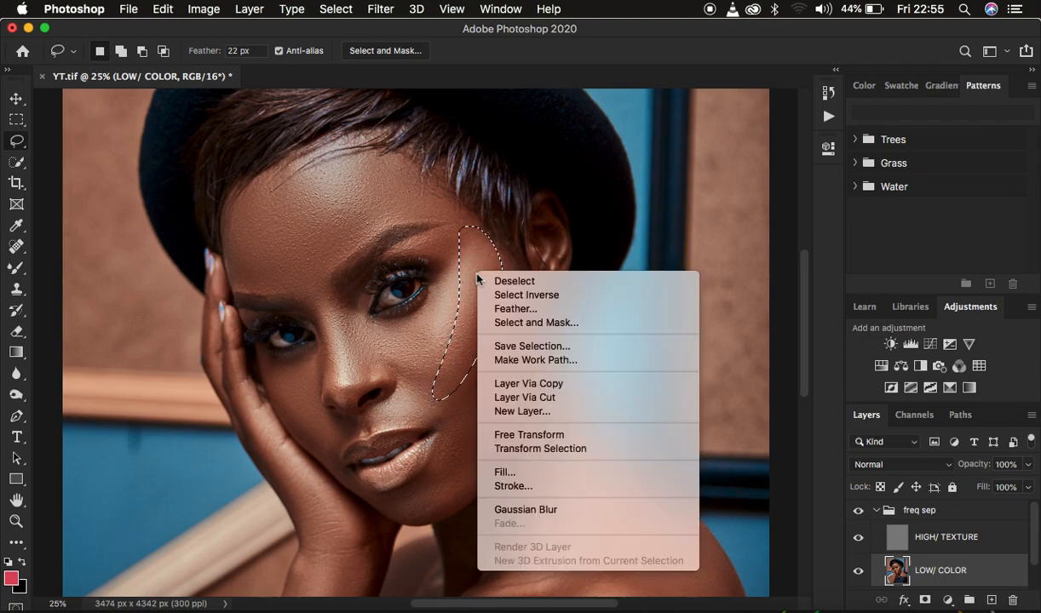
click(540, 505)
key(super+d)
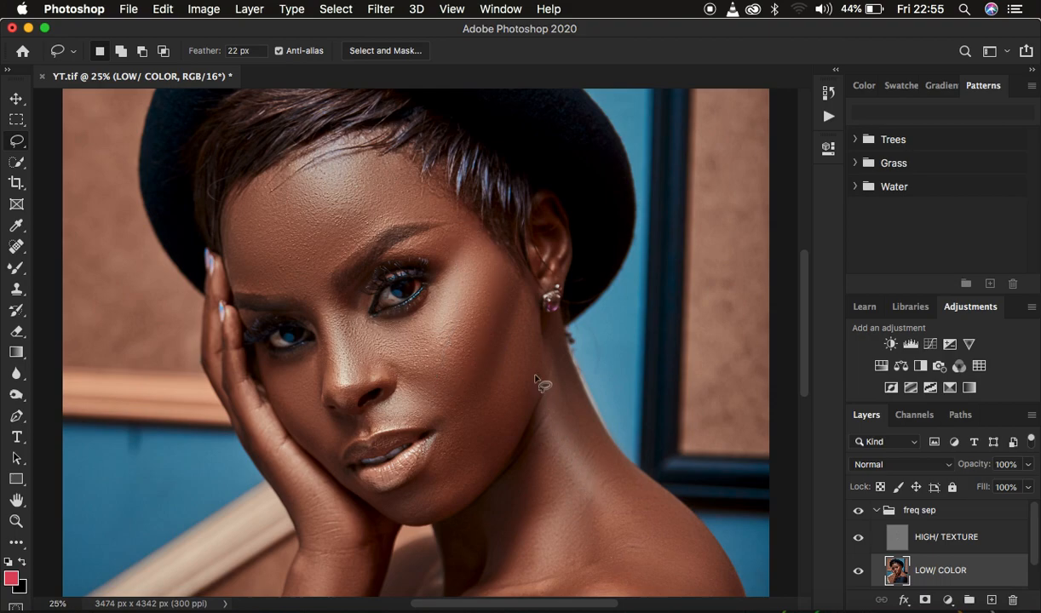
- Lasso the shaded cheek contour from below the ear to the jaw, reapply Gaussian Blur and deselect
mouse_move(494, 277)
mouse_down()
mouse_move(435, 417)
mouse_move(447, 428)
mouse_move(441, 486)
mouse_move(469, 486)
mouse_move(500, 446)
mouse_move(510, 271)
mouse_up()
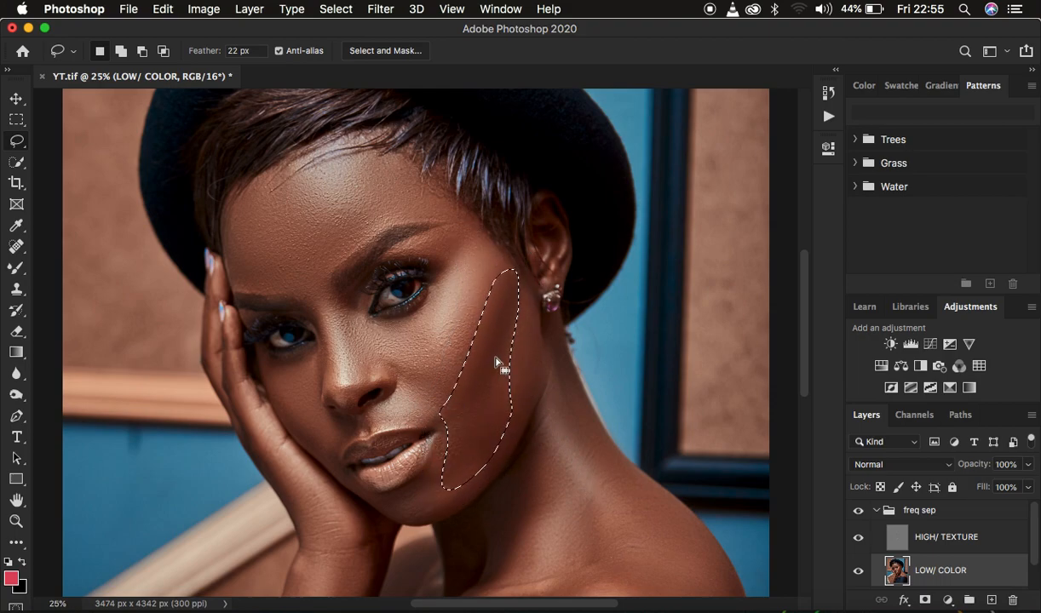
right_click(501, 365)
click(571, 548)
key(super+d)
- Smooth the lassoed skin under the eye nearer the earring with Gaussian Blur, keep its Fade opacity at 100%, and deselect
mouse_move(376, 338)
mouse_down()
mouse_move(390, 367)
mouse_move(423, 388)
mouse_move(449, 271)
mouse_move(437, 297)
mouse_move(383, 334)
mouse_up()
right_click(388, 339)
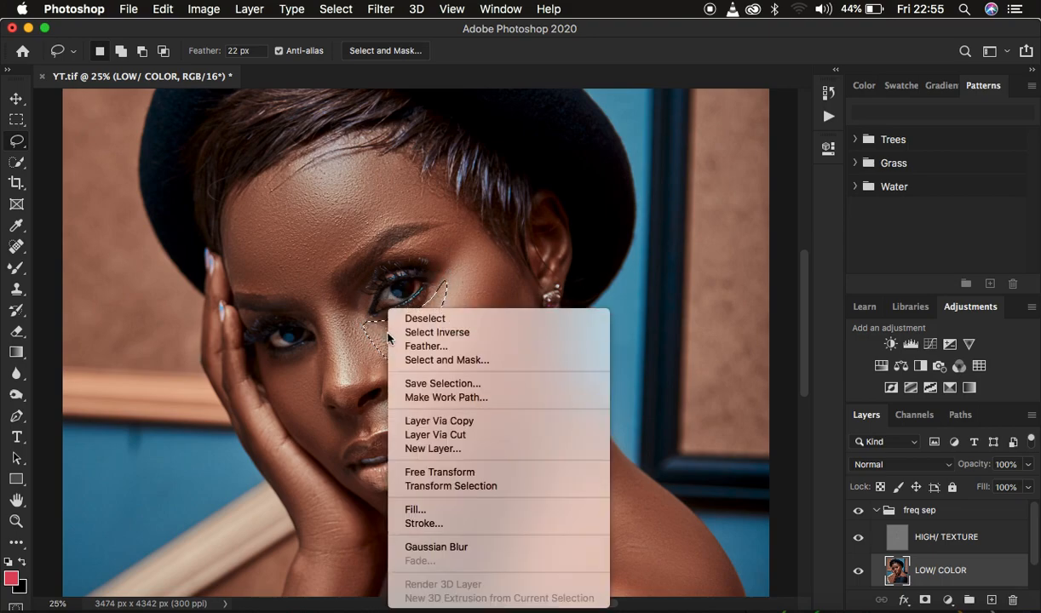
click(476, 547)
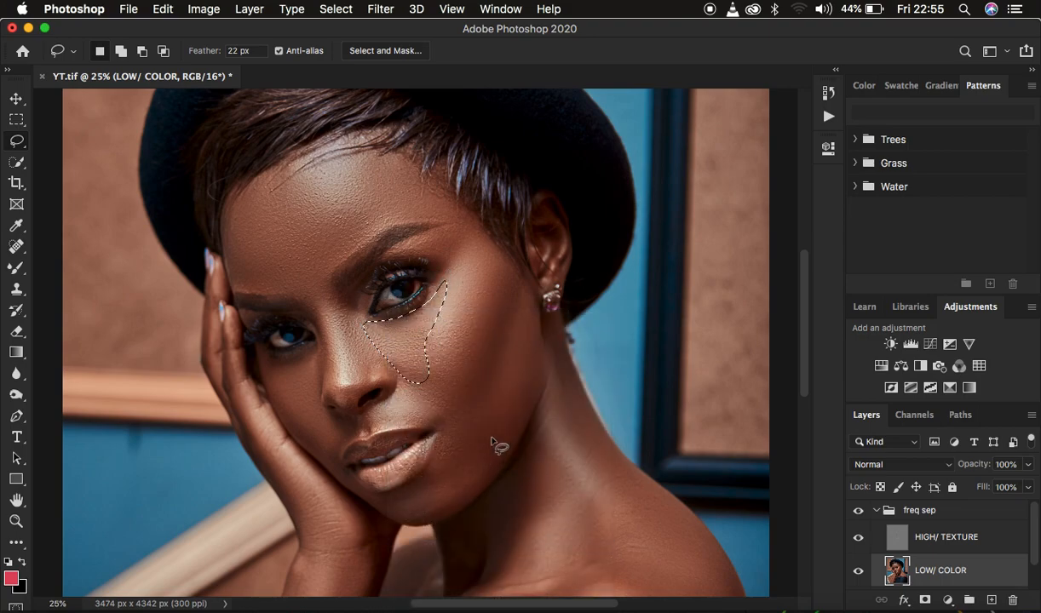
right_click(406, 346)
click(474, 561)
mouse_move(607, 188)
mouse_down()
mouse_move(563, 175)
mouse_move(535, 184)
mouse_move(609, 187)
mouse_up()
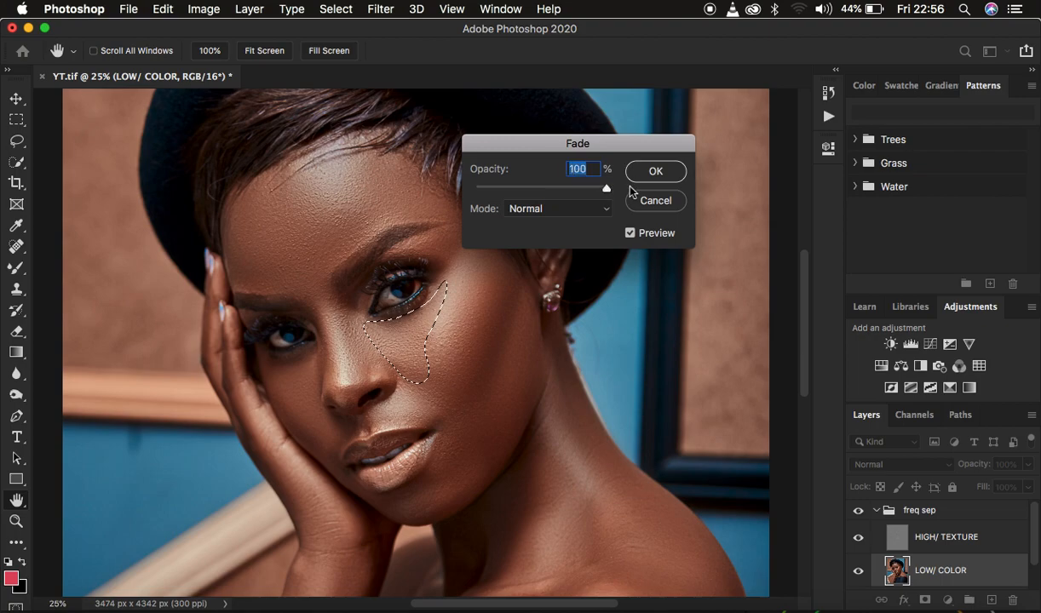
key(Return)
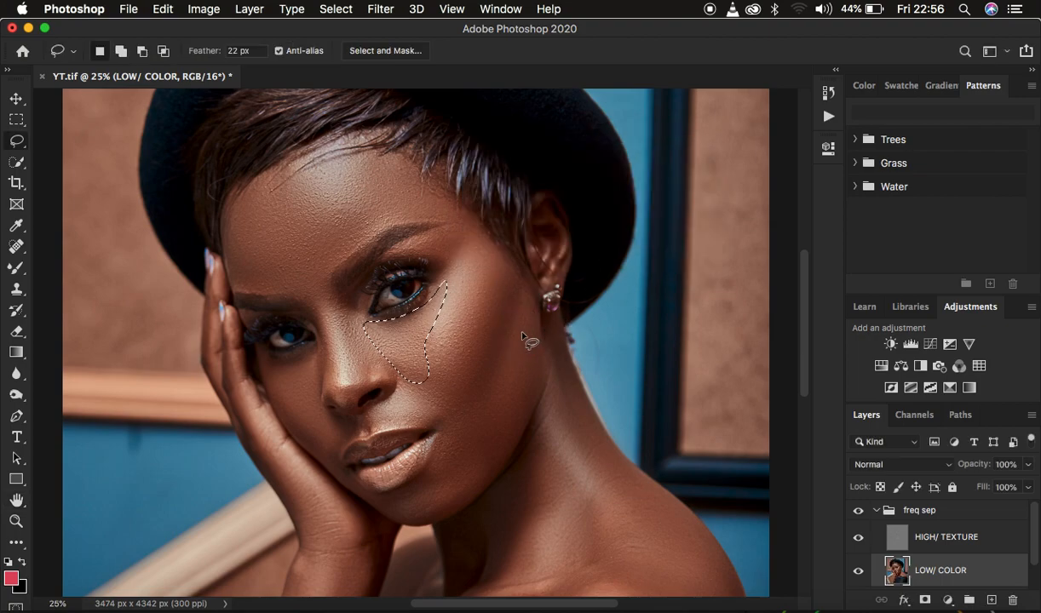
key(super+d)
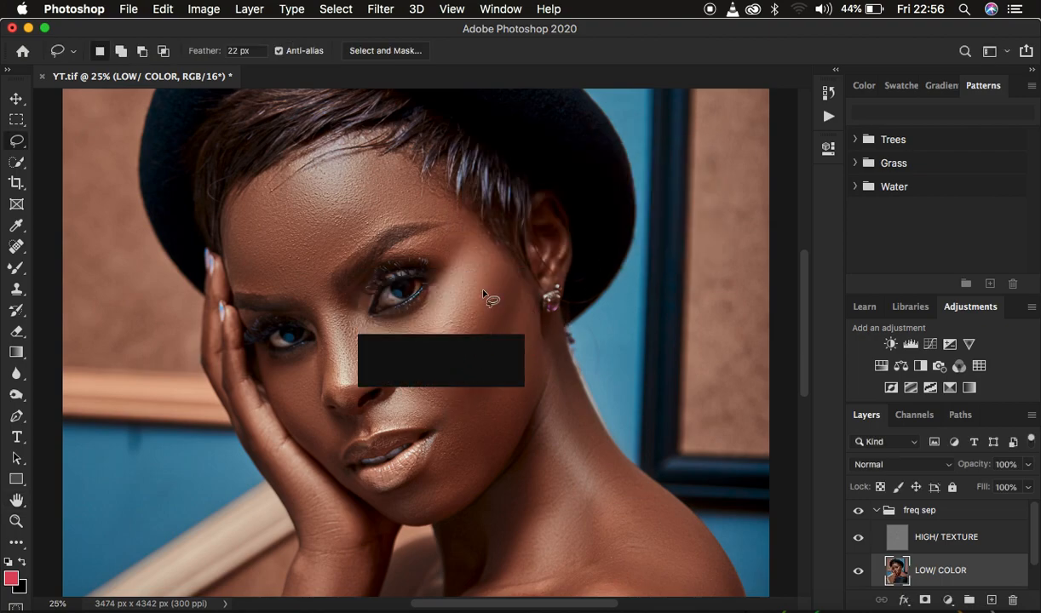
- Lasso the skin between the nostril and the upper lip on the earring side, reapply Gaussian Blur and deselect
key(super+minus)
key(super+plus)
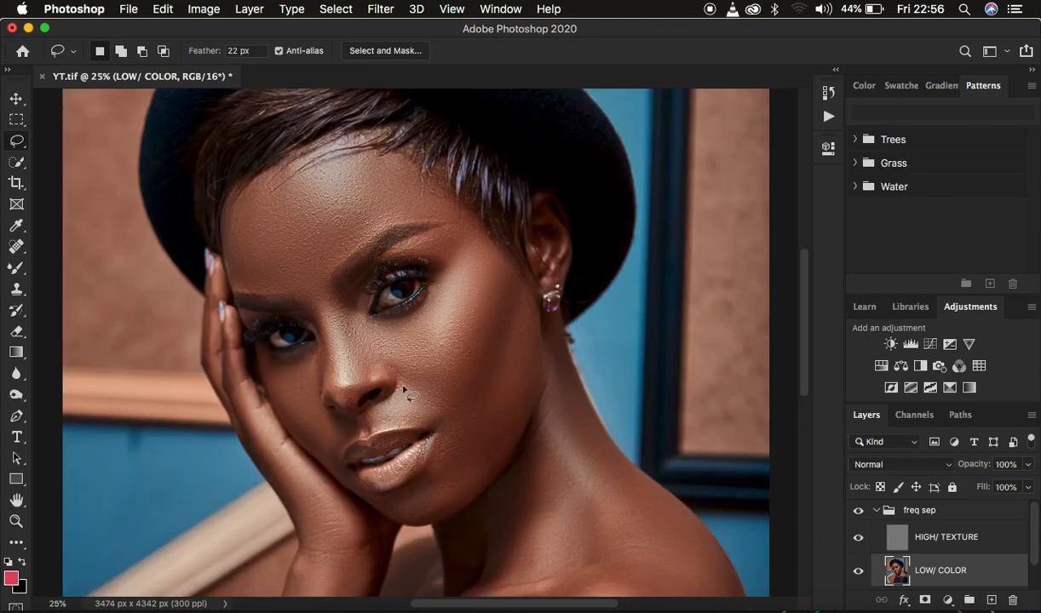
drag(401, 369, 367, 423)
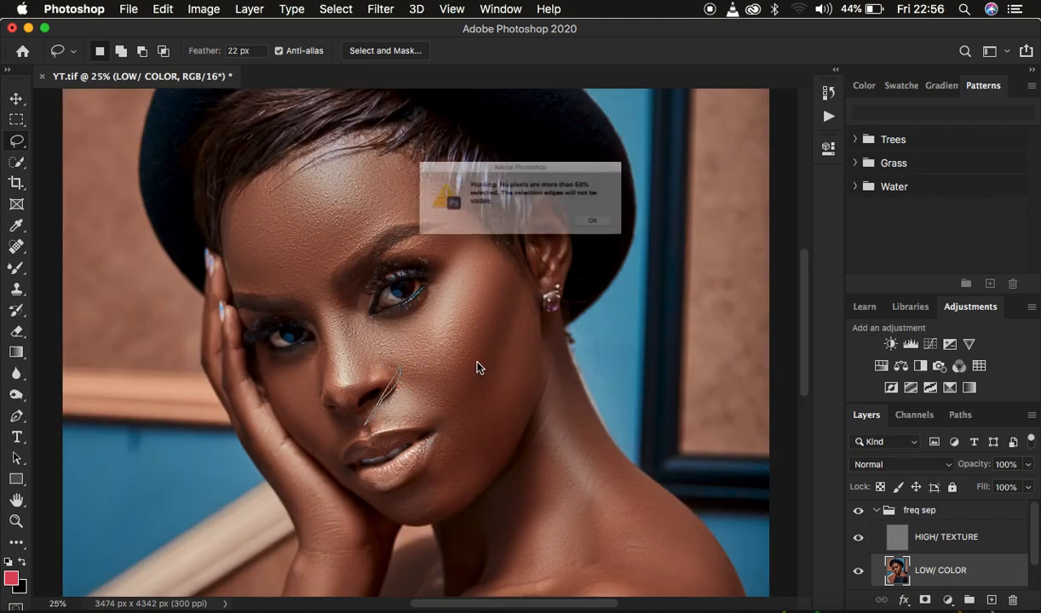
click(632, 239)
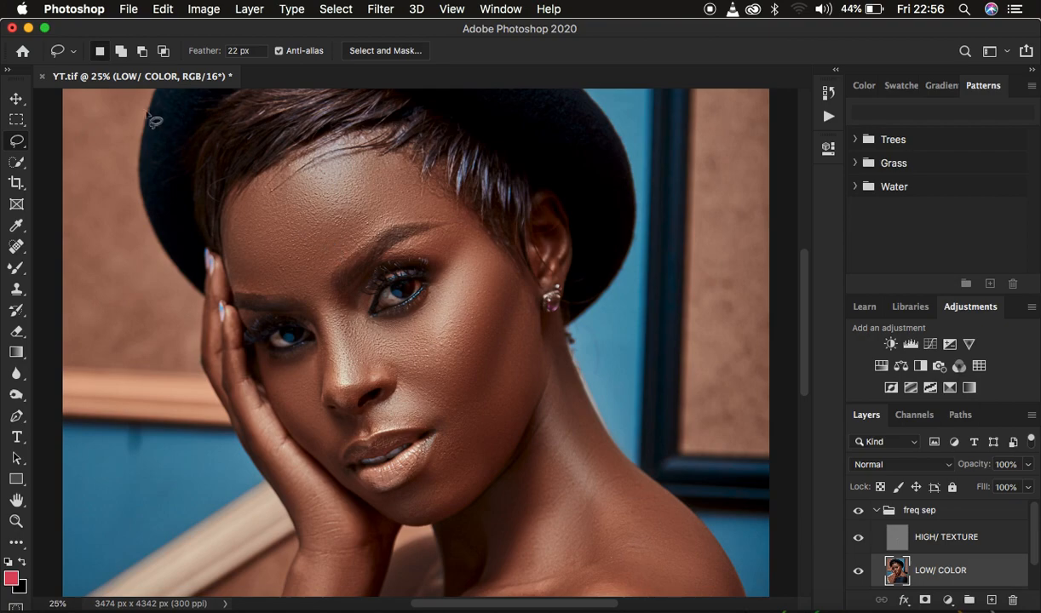
mouse_move(397, 375)
mouse_down()
mouse_move(376, 427)
mouse_move(461, 414)
mouse_move(431, 395)
mouse_up()
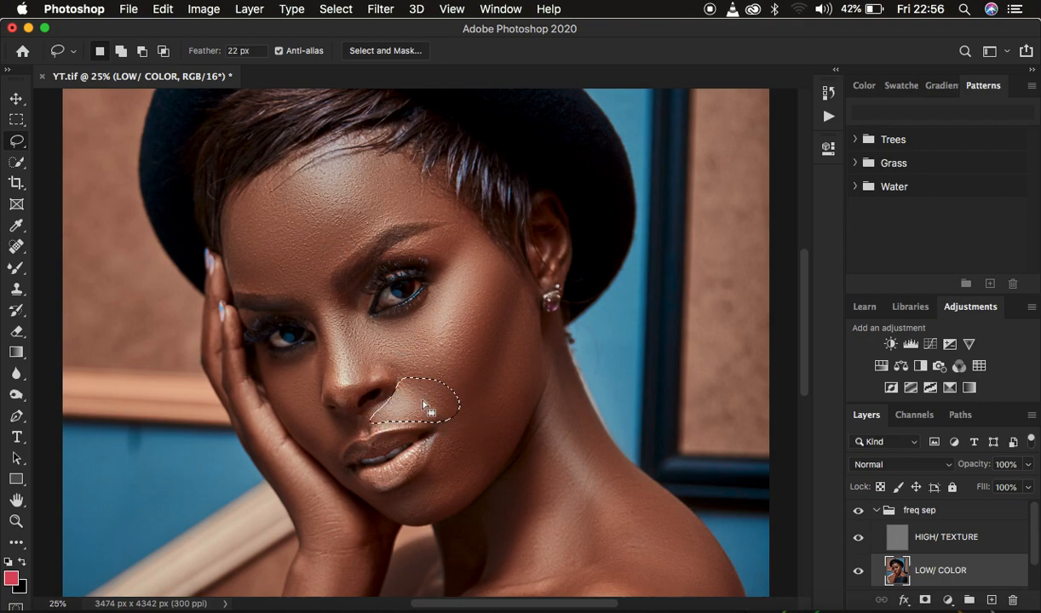
right_click(422, 404)
click(490, 547)
key(cmd+d)
- Lasso the cheek beside the resting hand, below the other eye, then reapply Gaussian Blur and deselect
mouse_move(270, 362)
mouse_down()
mouse_move(318, 352)
mouse_move(322, 420)
mouse_move(348, 426)
mouse_move(346, 450)
mouse_move(318, 453)
mouse_move(288, 422)
mouse_move(271, 364)
mouse_up()
right_click(296, 405)
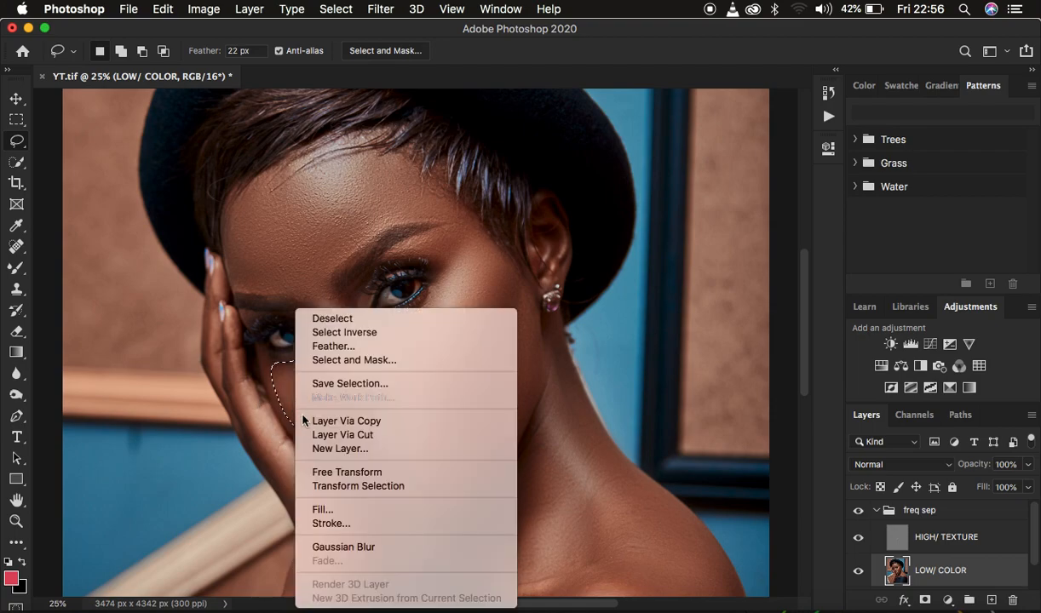
click(381, 549)
click(402, 511)
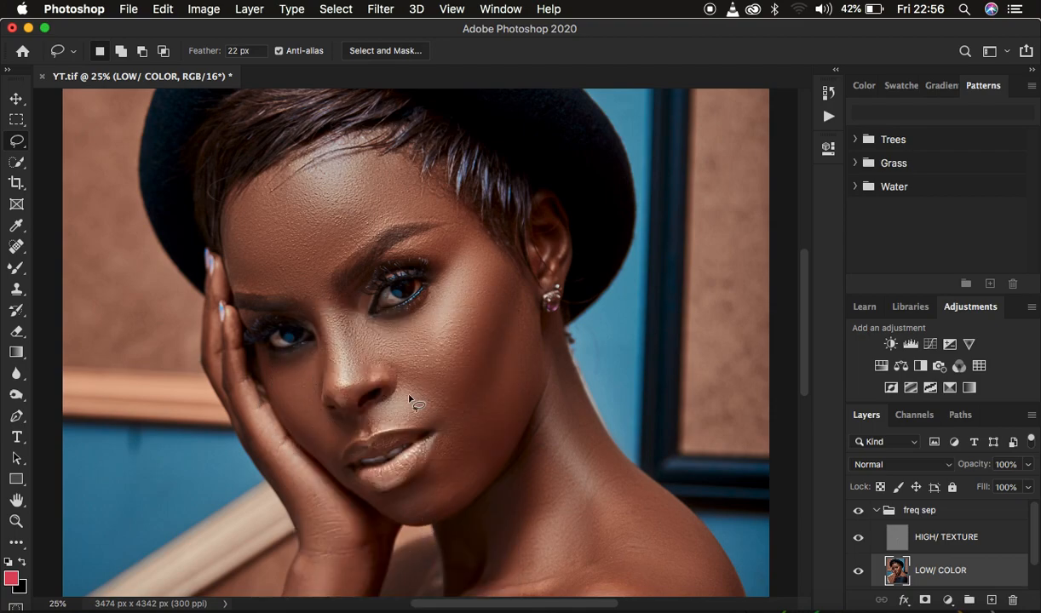
- Lasso the area from the mouth corner along the jaw to the chin, reapply Gaussian Blur and deselect
mouse_move(438, 418)
mouse_down()
mouse_move(407, 488)
mouse_move(409, 525)
mouse_move(482, 482)
mouse_move(472, 402)
mouse_move(440, 415)
mouse_up()
right_click(470, 453)
click(530, 548)
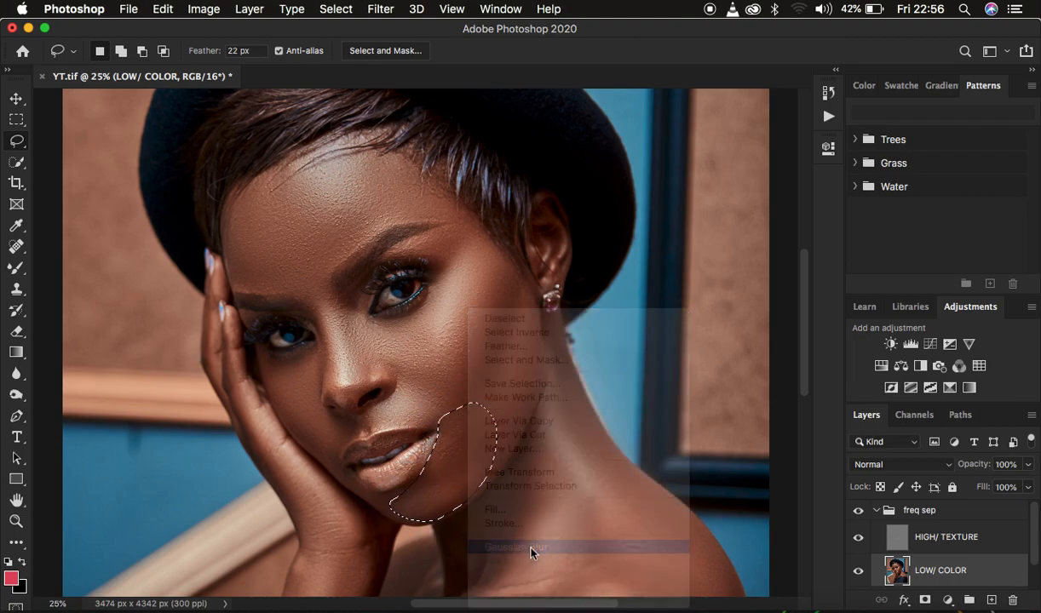
key(ctrl+d)
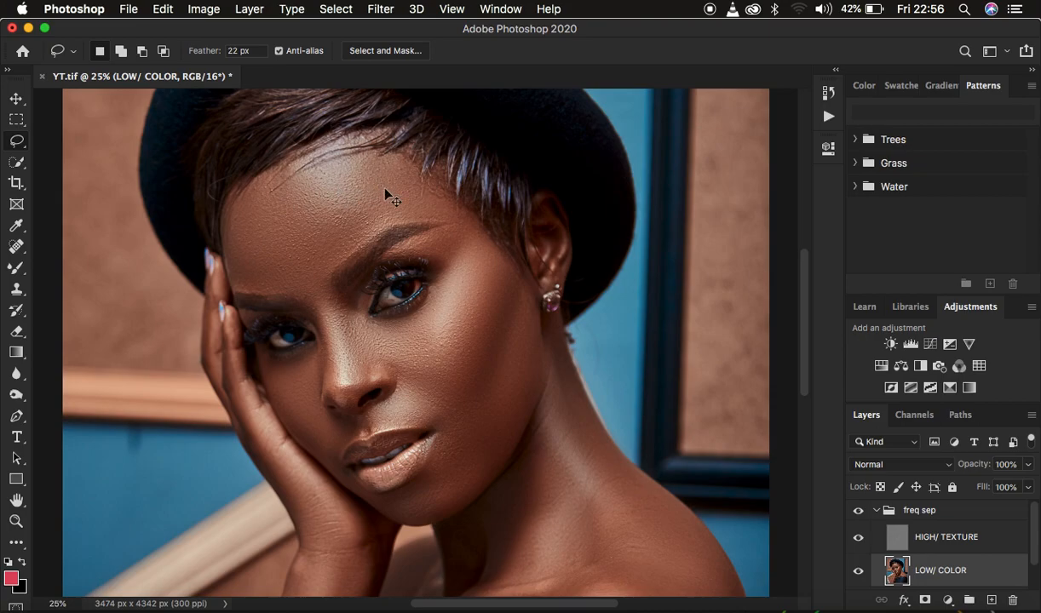
- Lasso the side of the nose below the inner eye corner, reapply Gaussian Blur and deselect
key(super+minus)
key(super+minus)
key(super+minus)
key(super+equal)
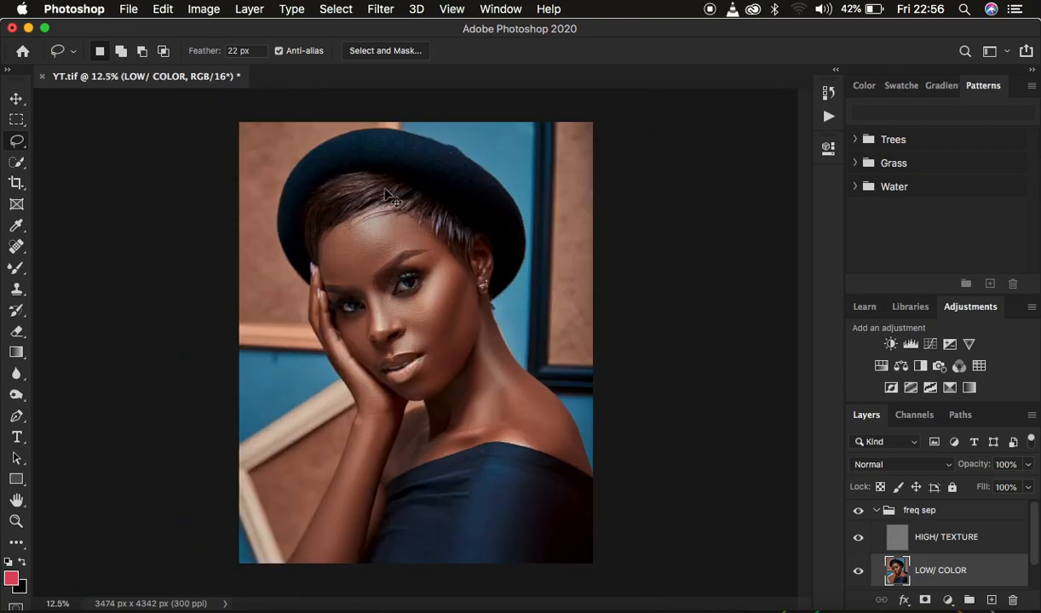
key(super+equal)
key(super+equal)
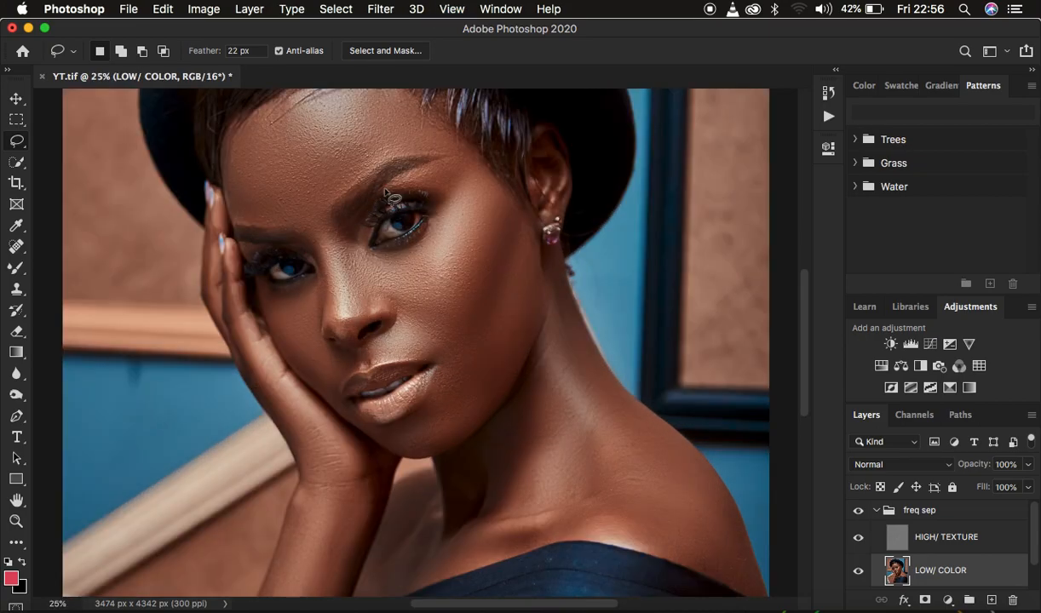
mouse_move(345, 230)
mouse_down()
mouse_move(354, 302)
mouse_move(367, 302)
mouse_move(386, 275)
mouse_move(345, 232)
mouse_up()
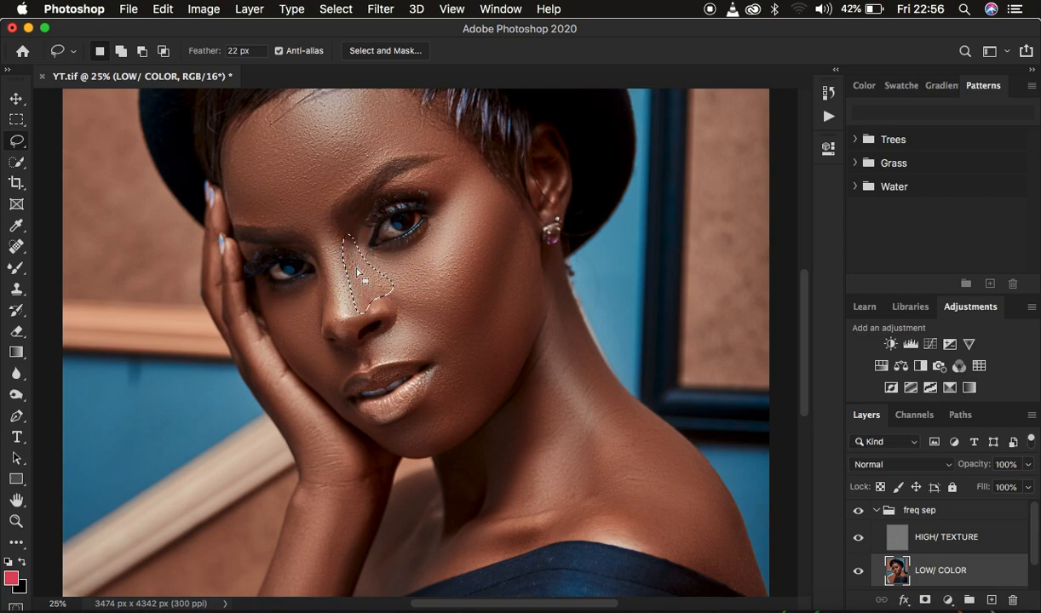
right_click(355, 264)
click(450, 501)
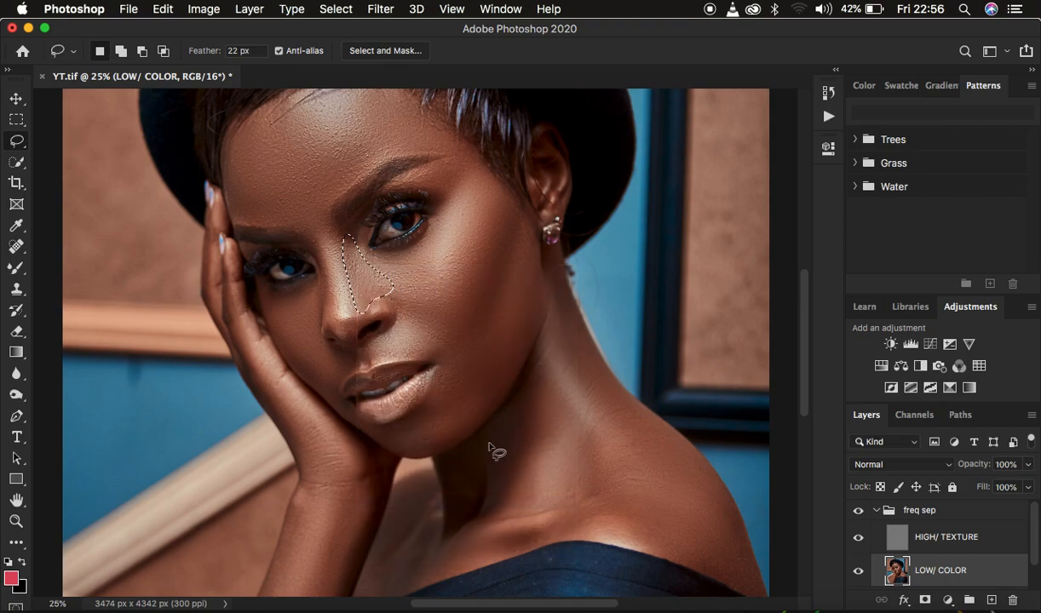
click(485, 369)
- Try to smooth the lassoed highlight along the nose bridge with Gaussian Blur, and undo it
click(312, 231)
mouse_move(311, 231)
mouse_down()
mouse_move(354, 262)
mouse_move(361, 299)
mouse_move(351, 327)
mouse_move(331, 322)
mouse_move(321, 253)
mouse_up()
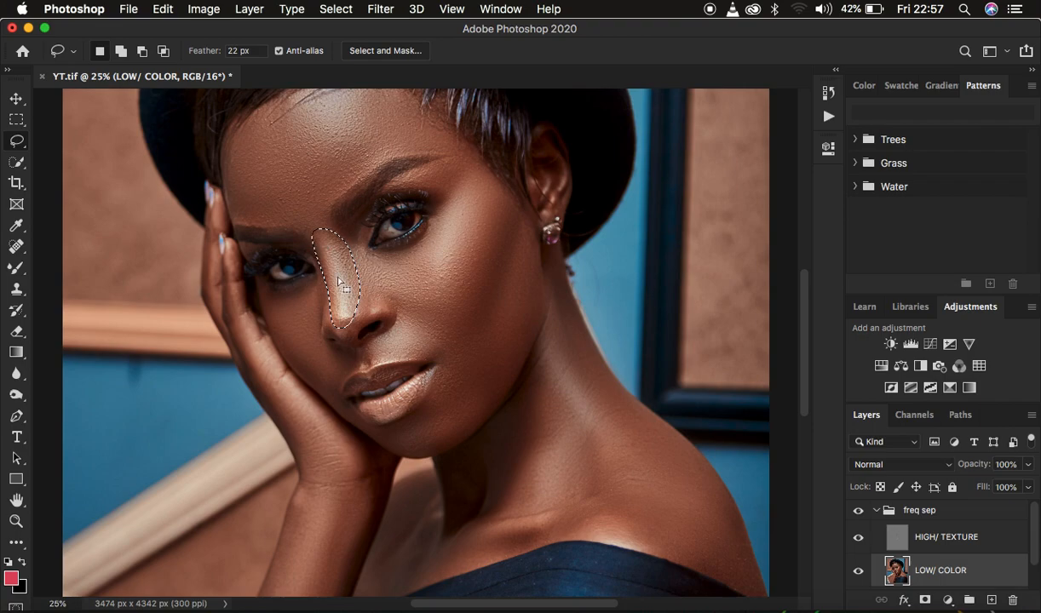
right_click(337, 274)
click(424, 512)
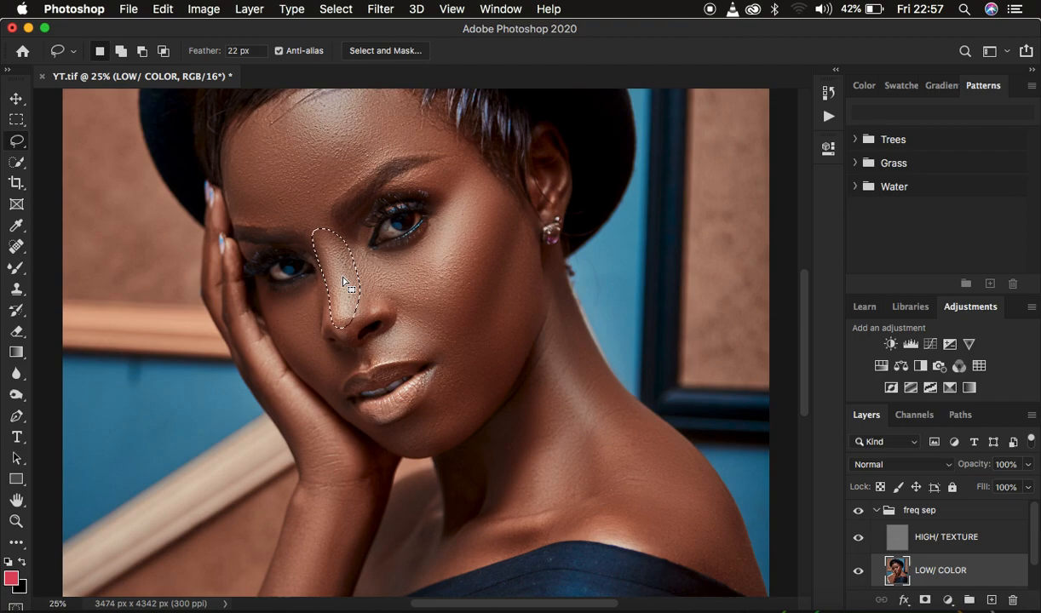
key(super+z)
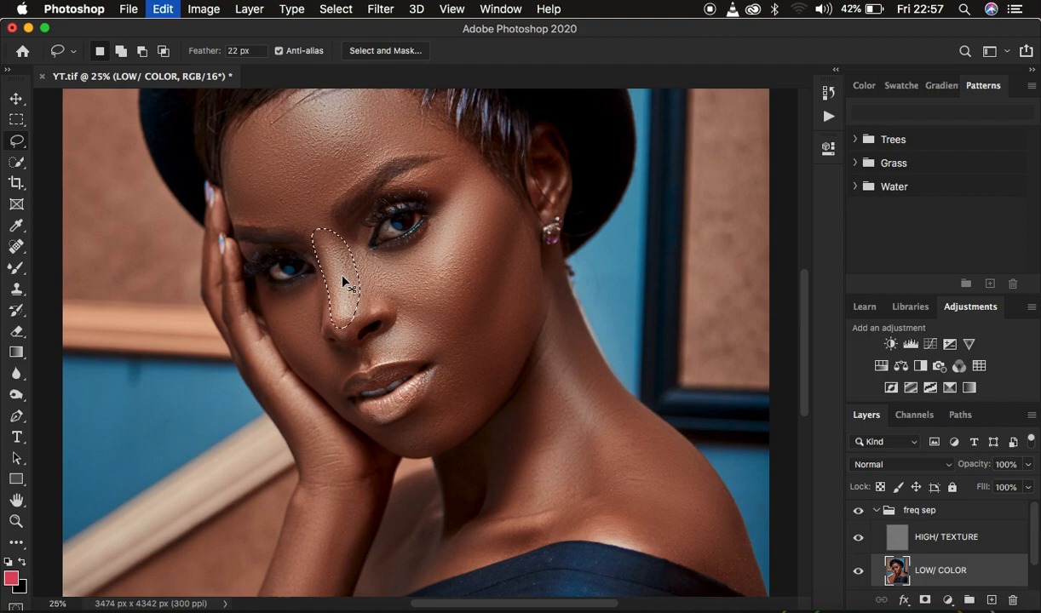
key(super+z)
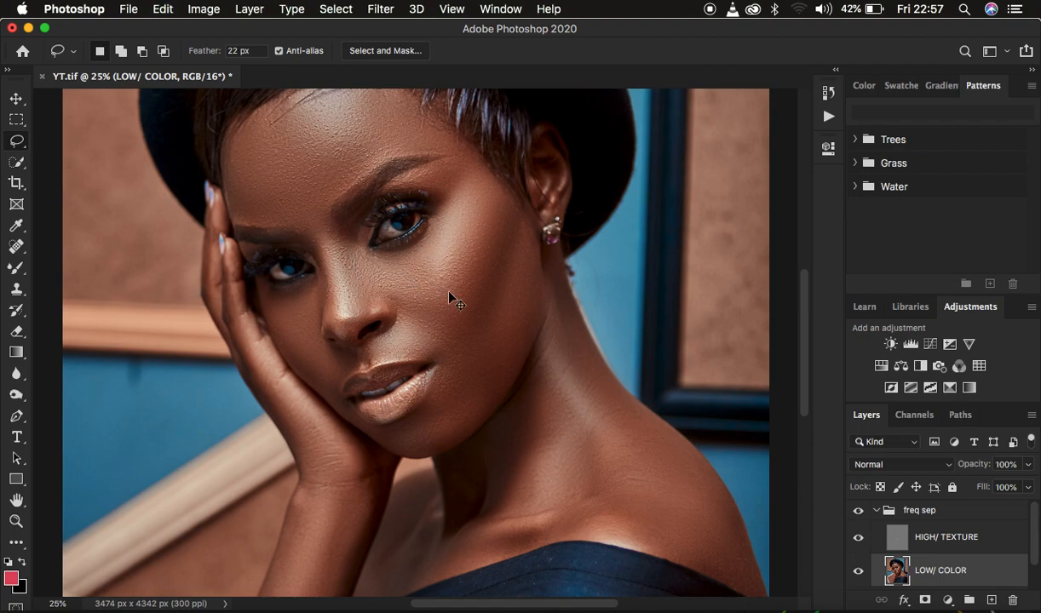
- Check the blurred skin transitions on the whole portrait and close up on the face
key(super+minus)
key(super+minus)
key(super+minus)
key(super+plus)
key(super+plus)
key(super+plus)
key(super+plus)
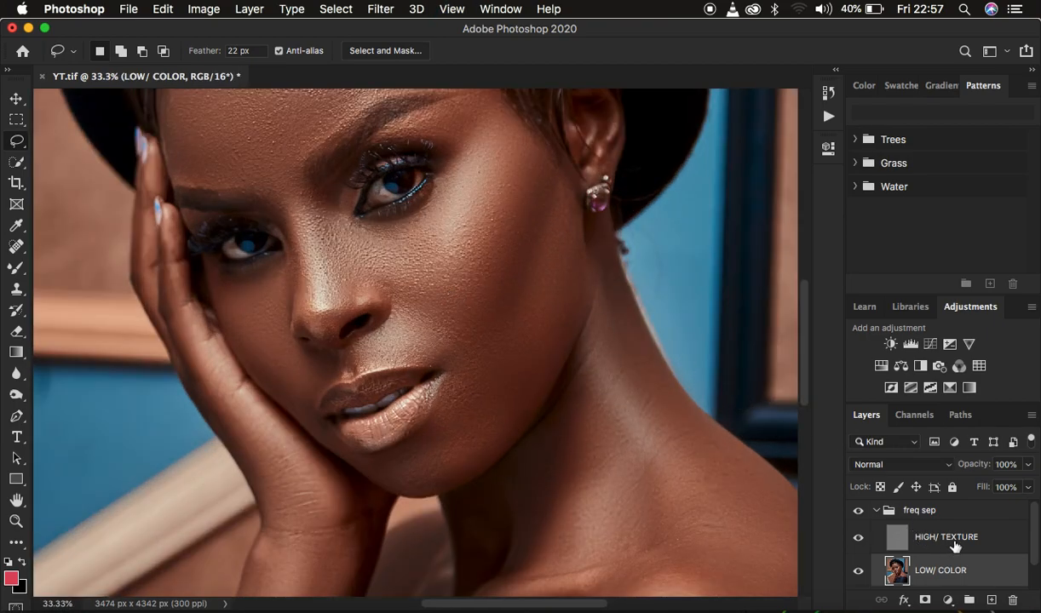
- Select the HIGH/ TEXTURE layer and set up the Clone Stamp with a 45 px brush sampling the Current Layer
click(910, 523)
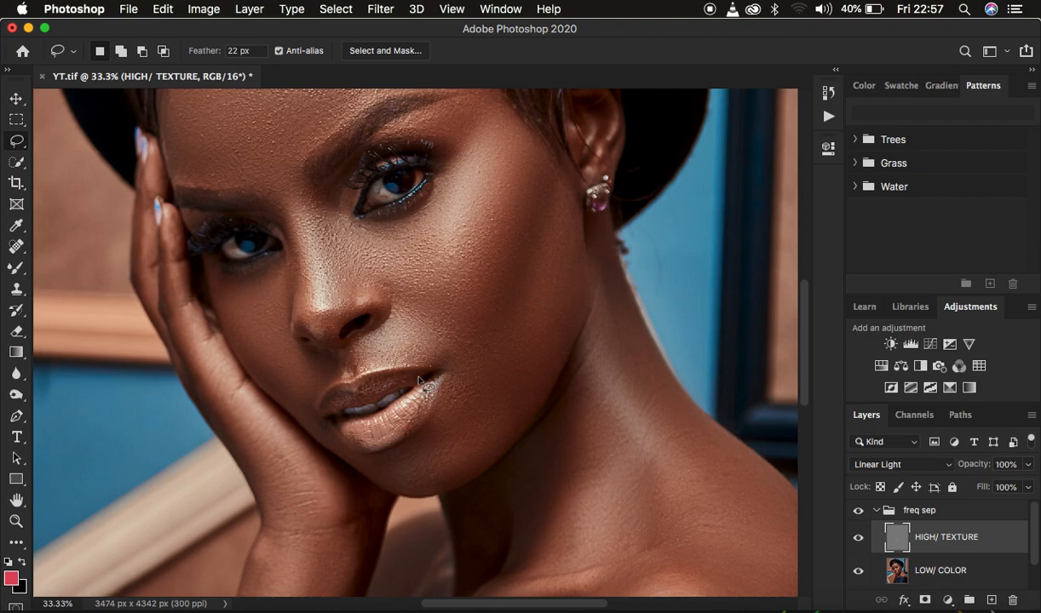
key(super+plus)
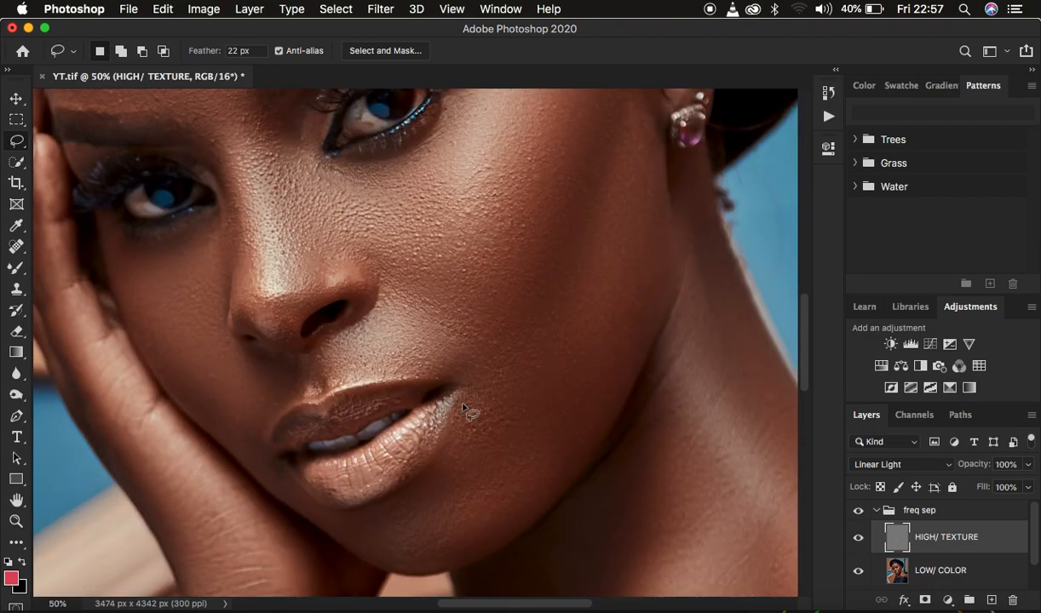
click(16, 289)
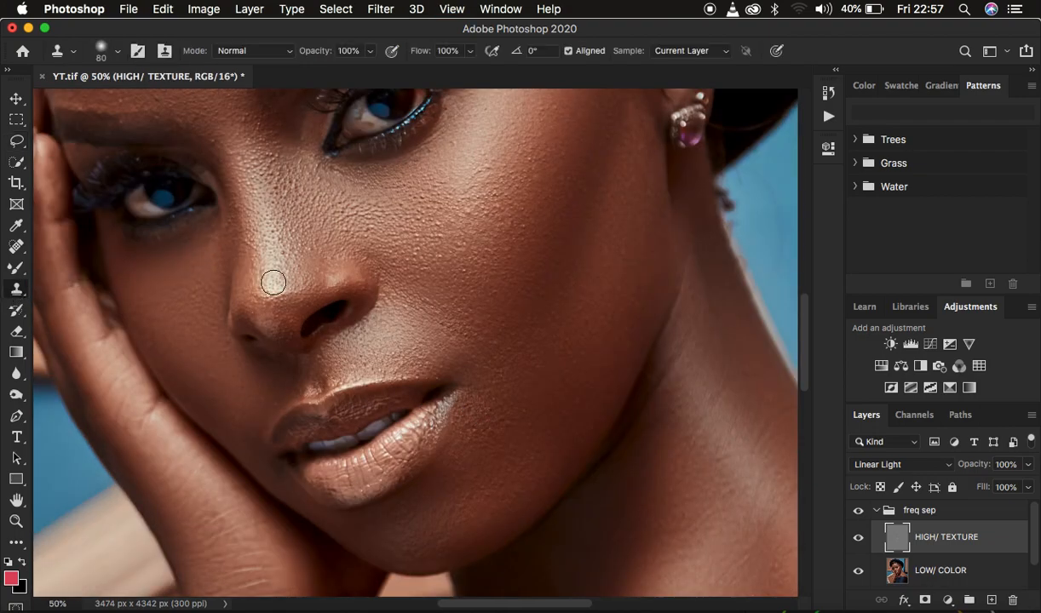
click(118, 53)
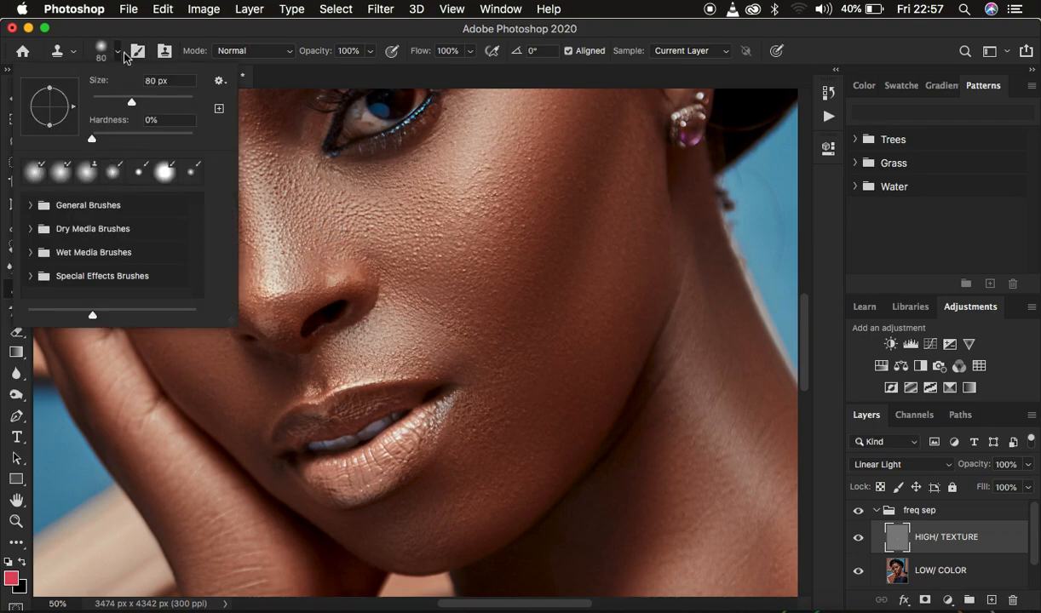
click(120, 53)
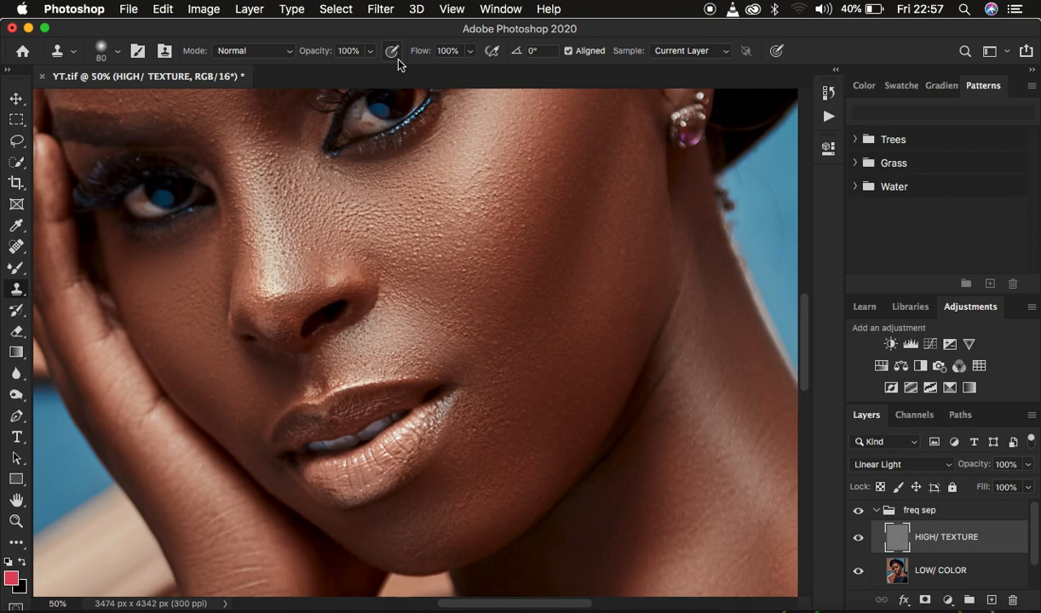
click(661, 51)
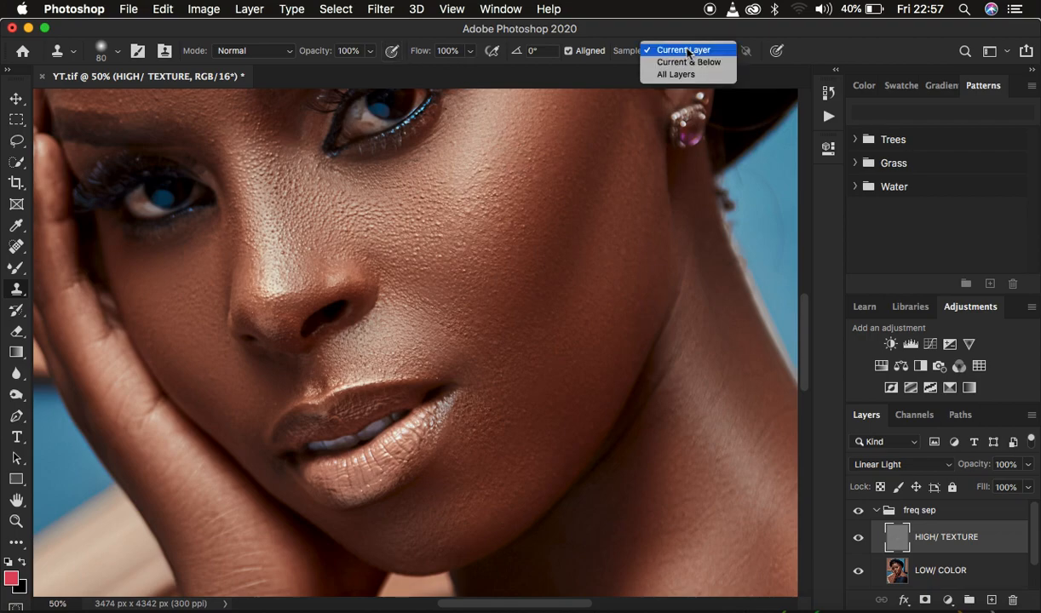
click(688, 51)
key(bracketleft)
key(bracketleft)
key(bracketleft)
- Clone smooth skin texture over the bumps on the cheek beside the nose and the mouth corner
alt+click(468, 287)
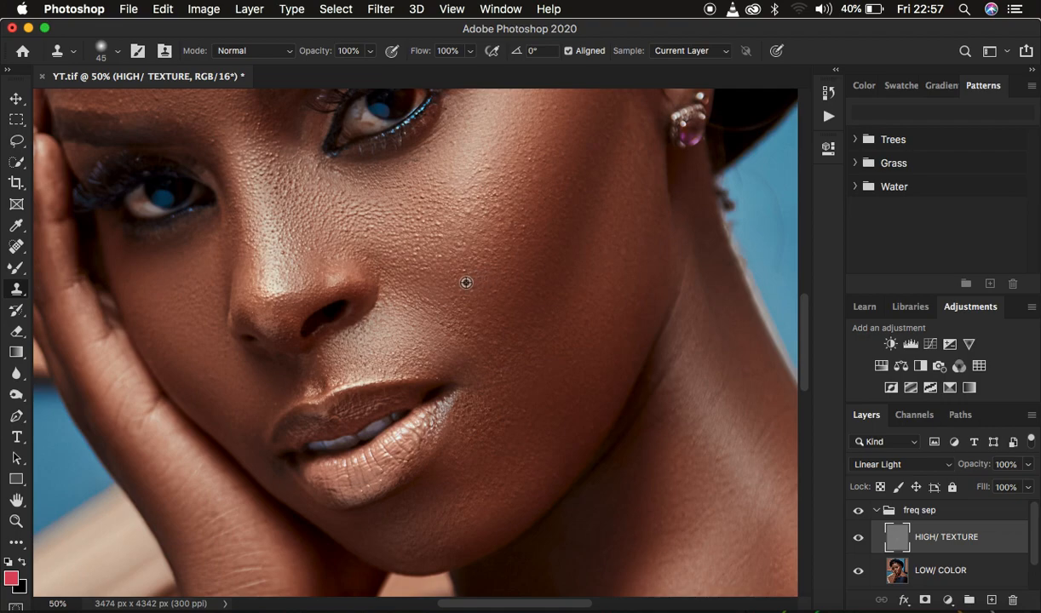
alt+click(475, 205)
click(464, 249)
alt+click(448, 268)
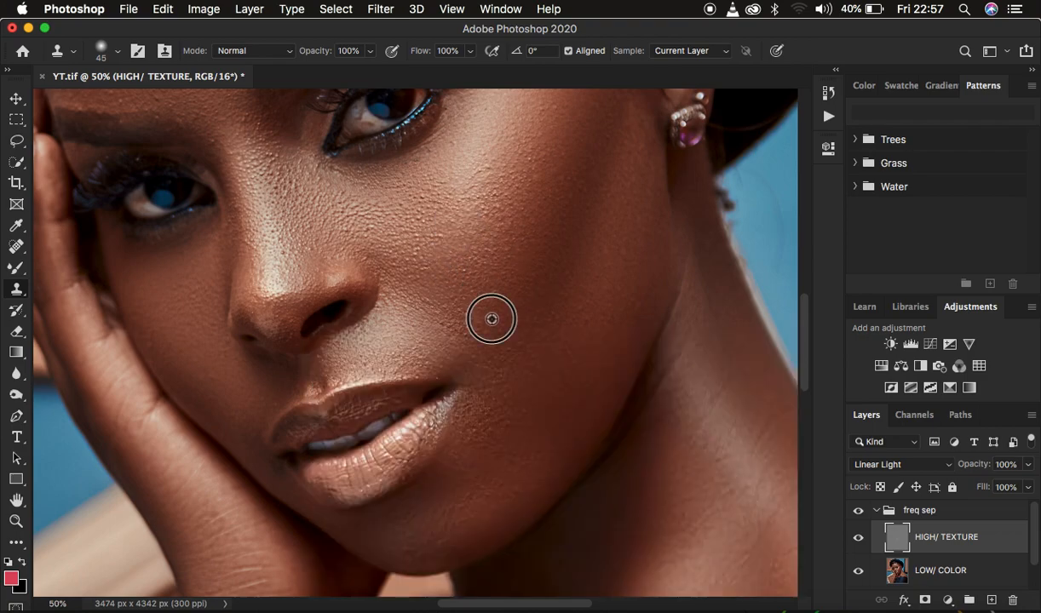
alt+click(531, 351)
click(515, 349)
alt+click(525, 369)
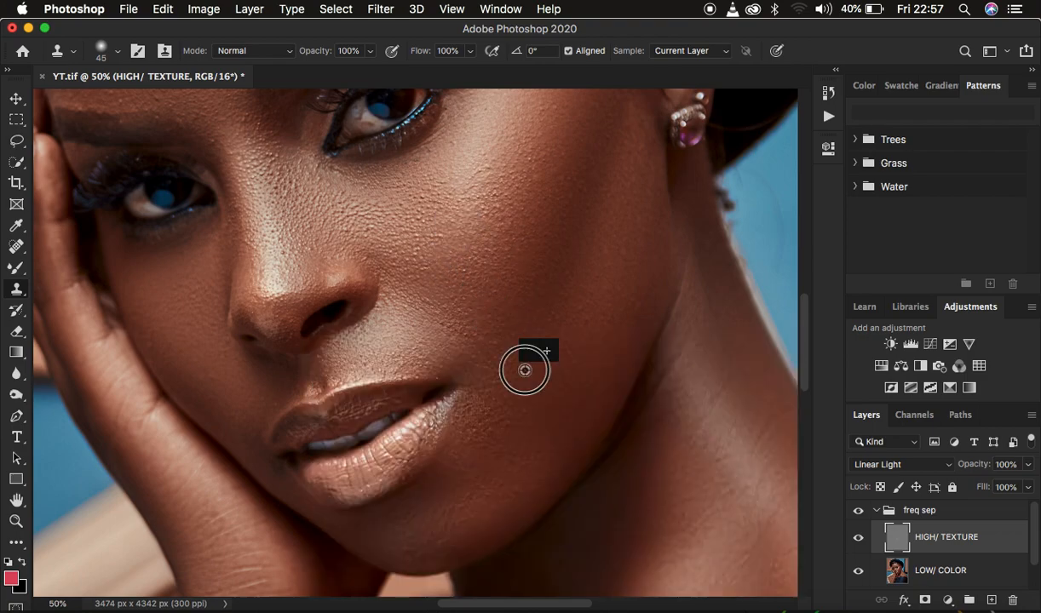
click(513, 344)
click(623, 249)
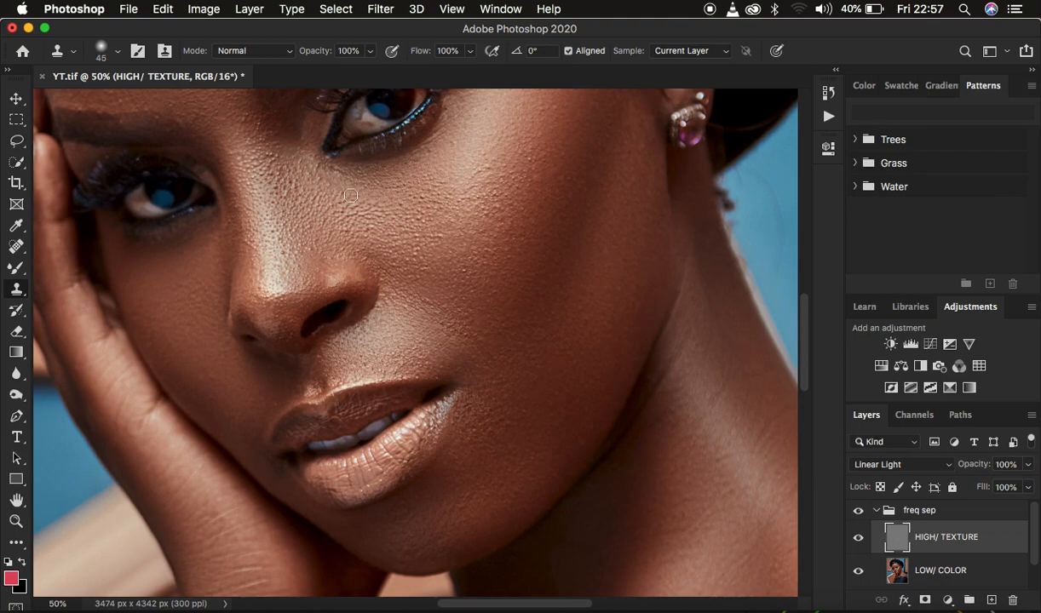
- Check the cloned skin texture on the whole portrait
key(super+plus)
key(super+minus)
key(super+minus)
key(super+minus)
key(super+minus)
key(super+minus)
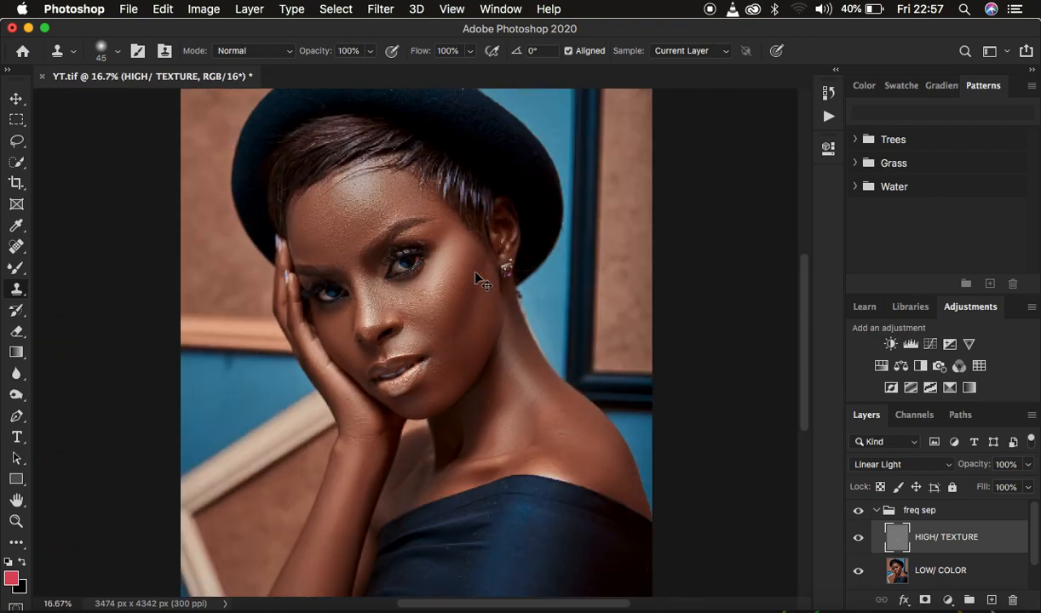
key(super+plus)
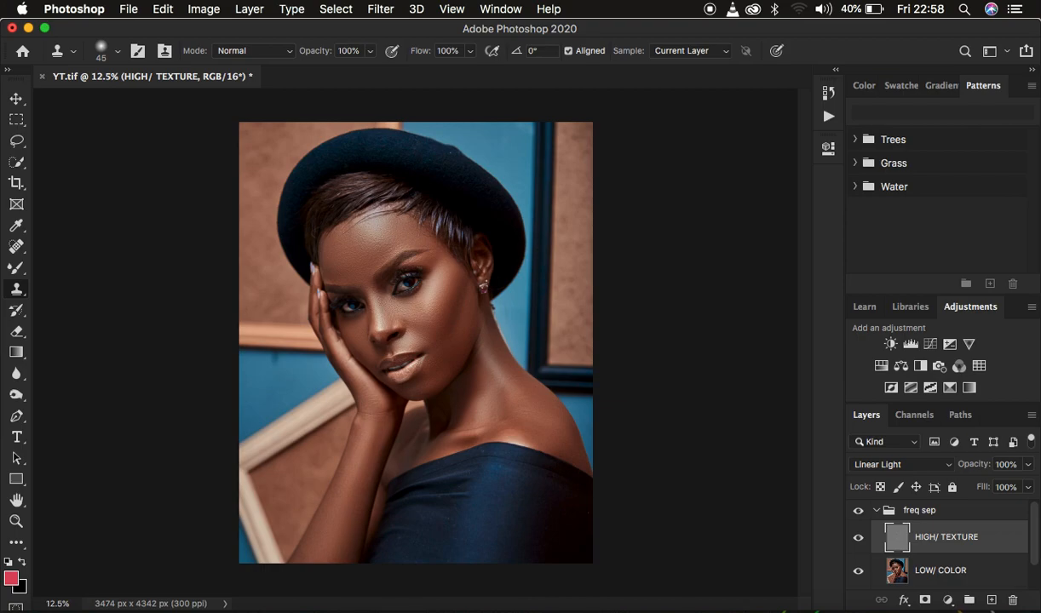
- Collapse the freq sep group and add a Hue/Saturation adjustment above it with Saturation at -86
click(875, 511)
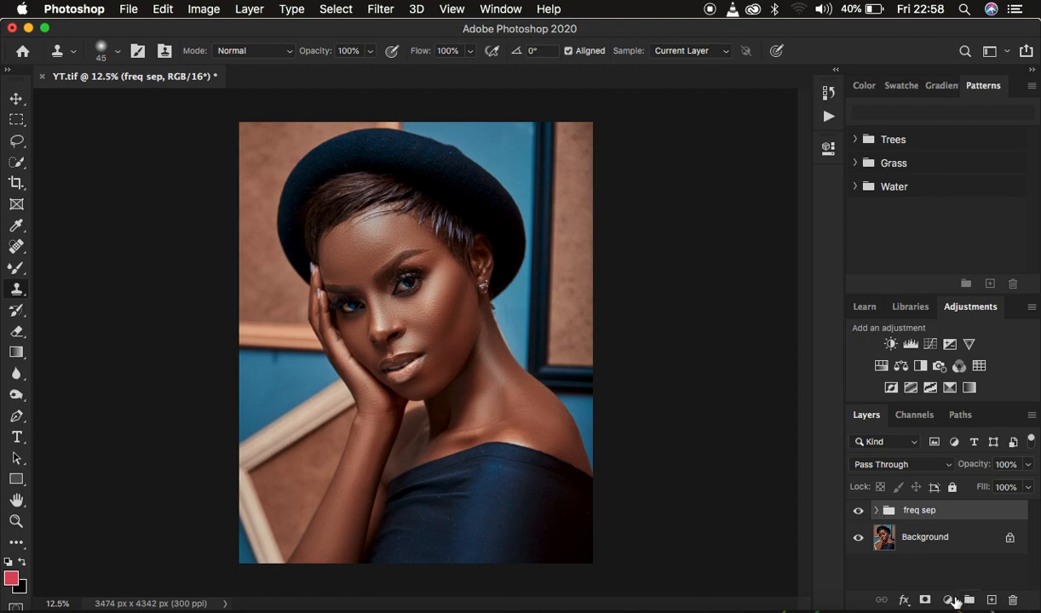
click(949, 600)
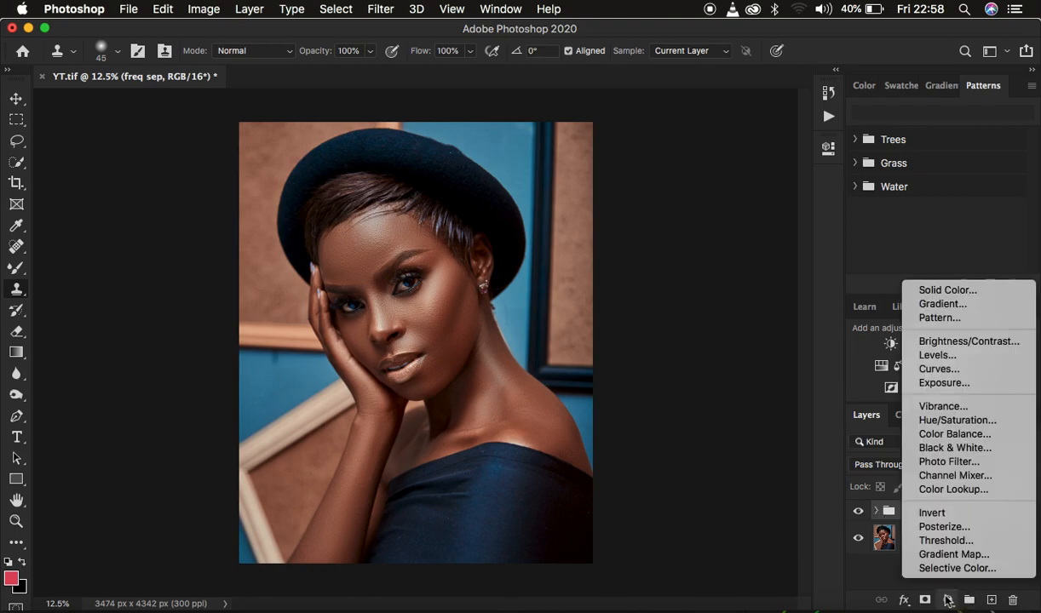
click(946, 420)
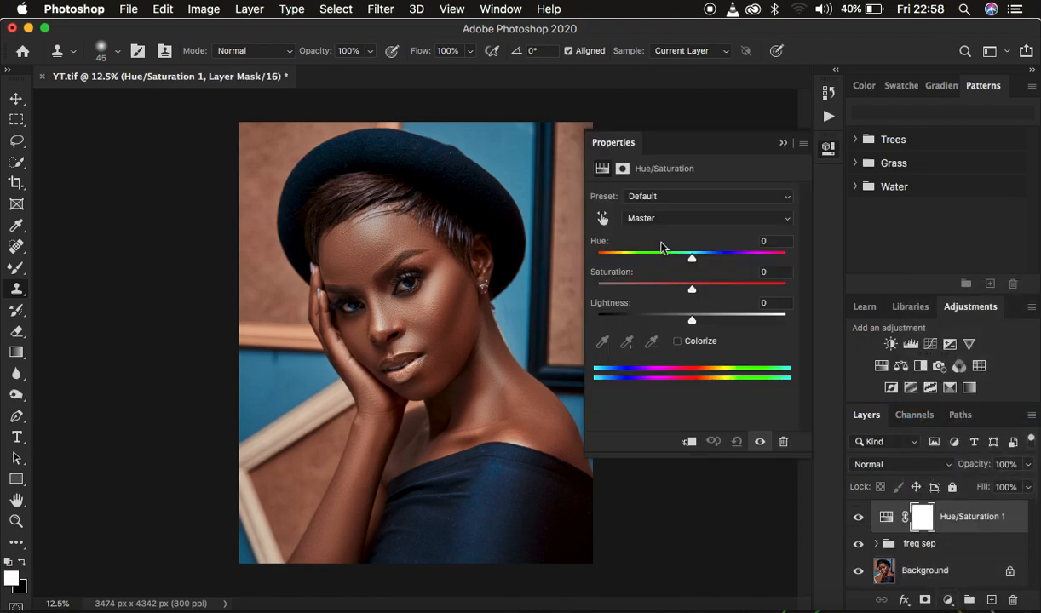
drag(690, 290, 609, 291)
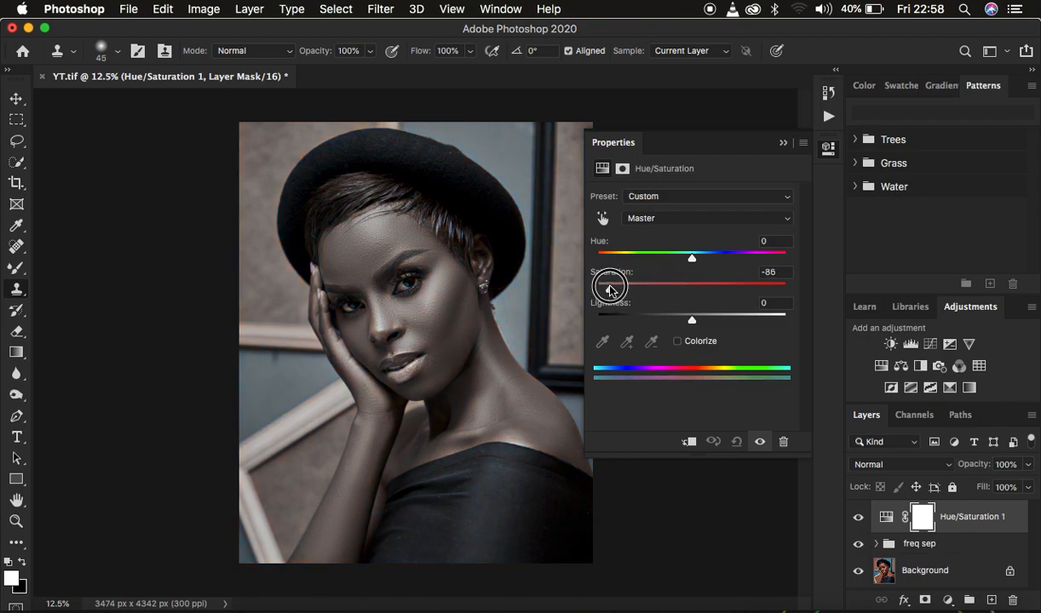
click(783, 143)
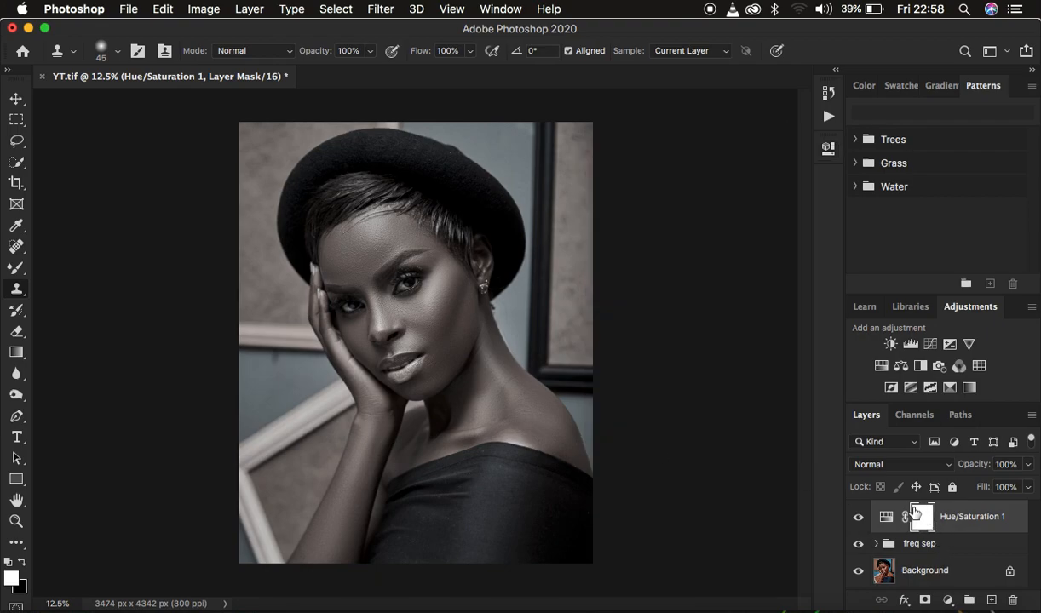
- Invert the Hue/Saturation mask to black and switch from the Mixer Brush to the regular Brush tool
key(super+i)
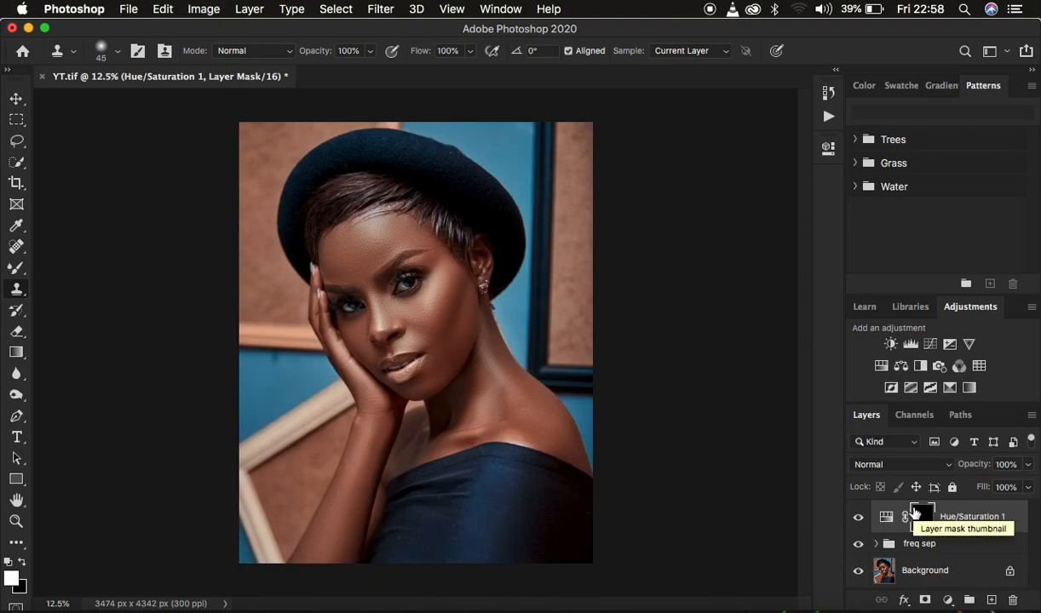
click(18, 269)
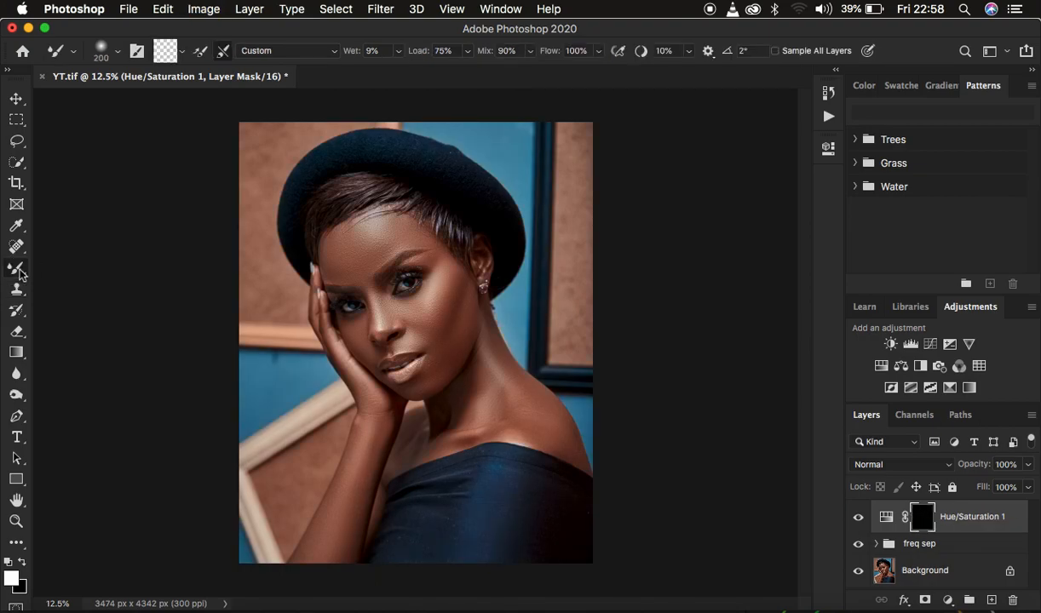
right_click(19, 270)
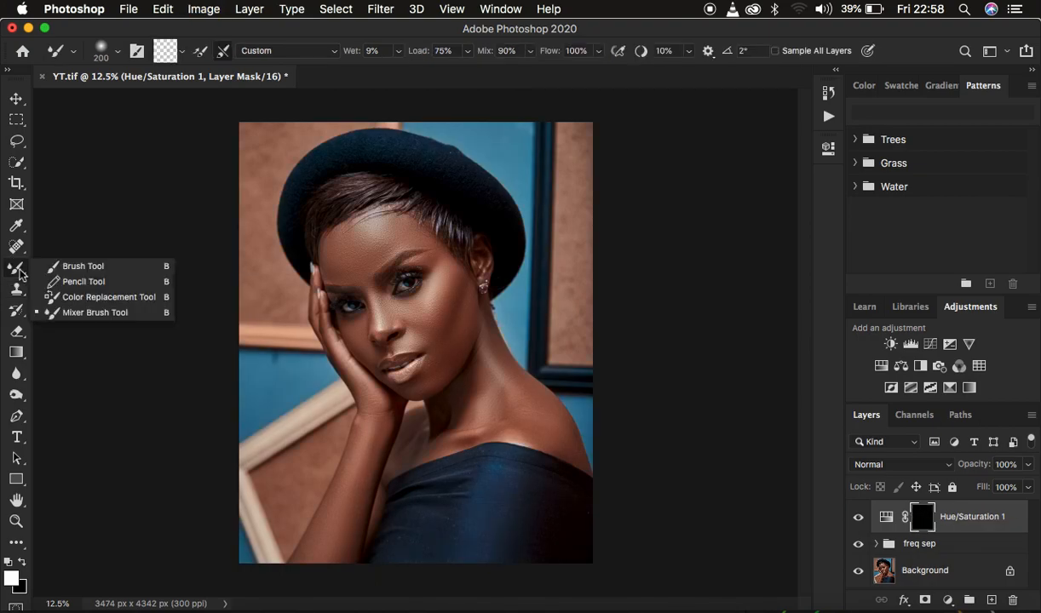
click(75, 268)
click(115, 51)
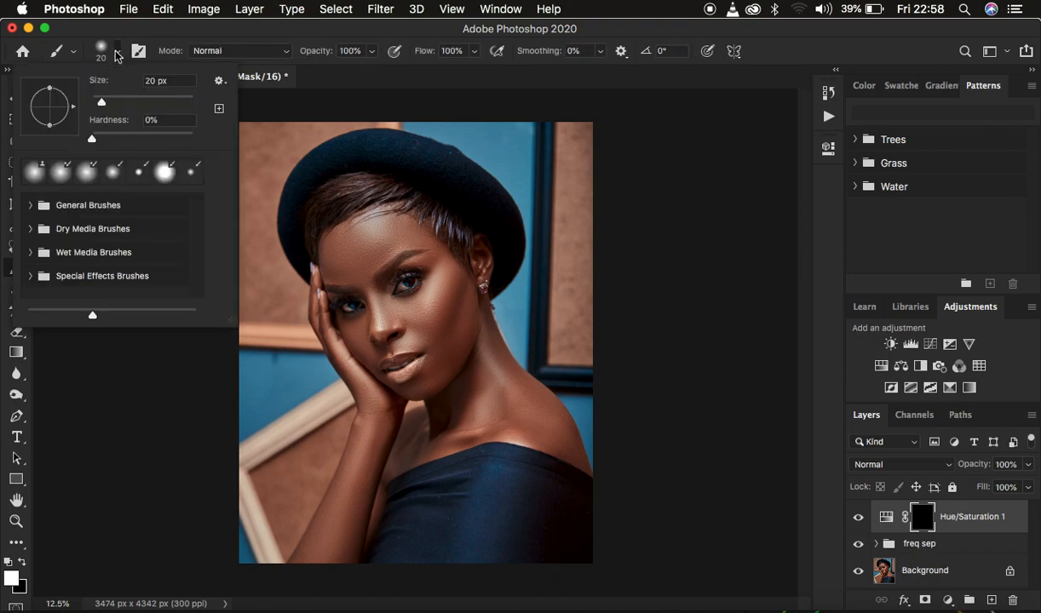
click(114, 53)
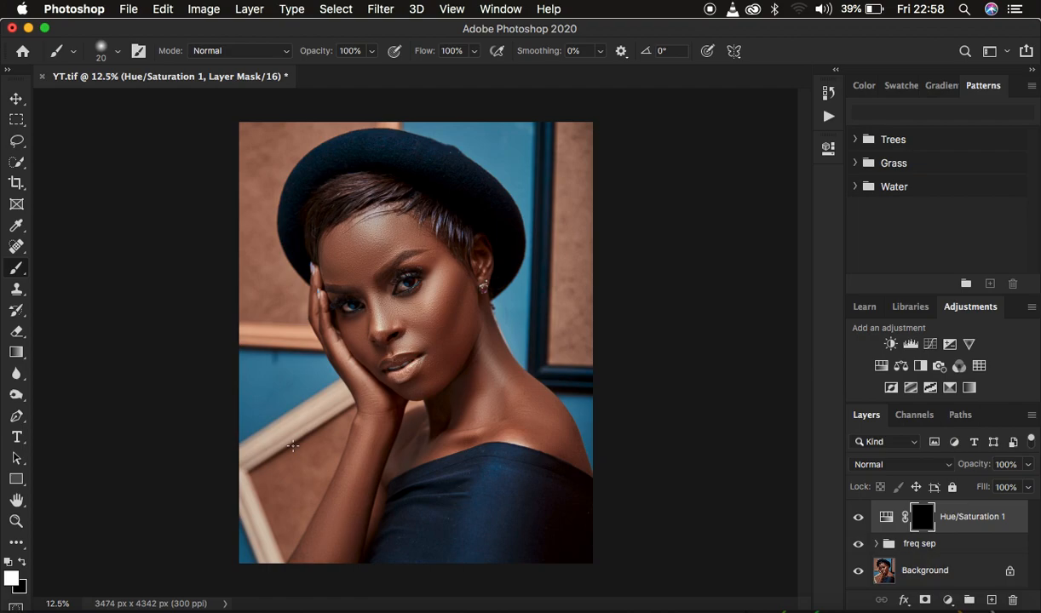
- Paint white on the mask over the whites and irises of both eyes with a 40 to 50 px brush to desaturate them
key(super+equal)
key(super+equal)
key(super+equal)
key(super+equal)
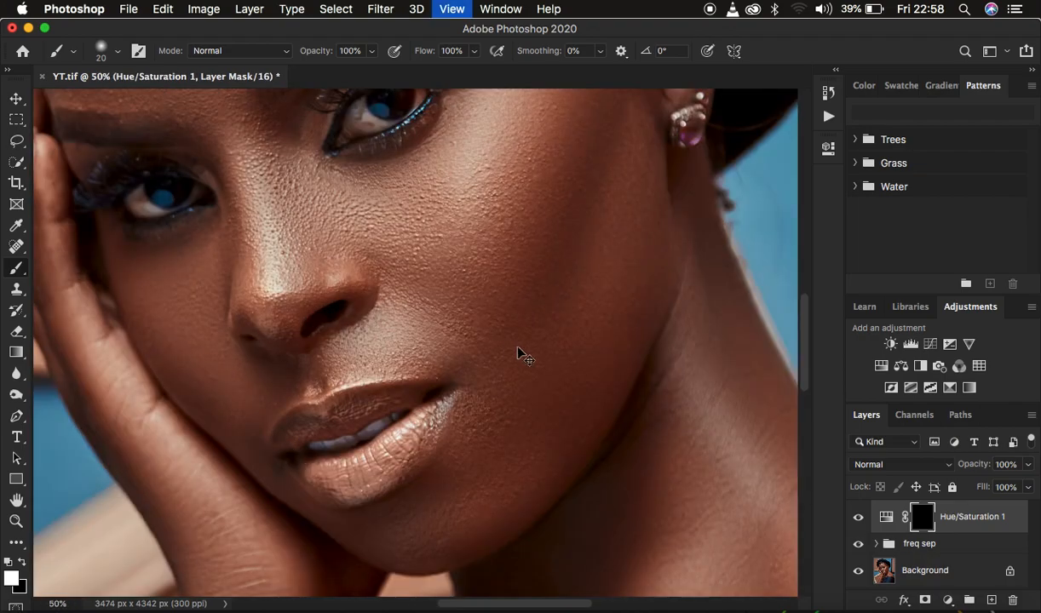
key(super+equal)
scroll(393, 258, up, 5)
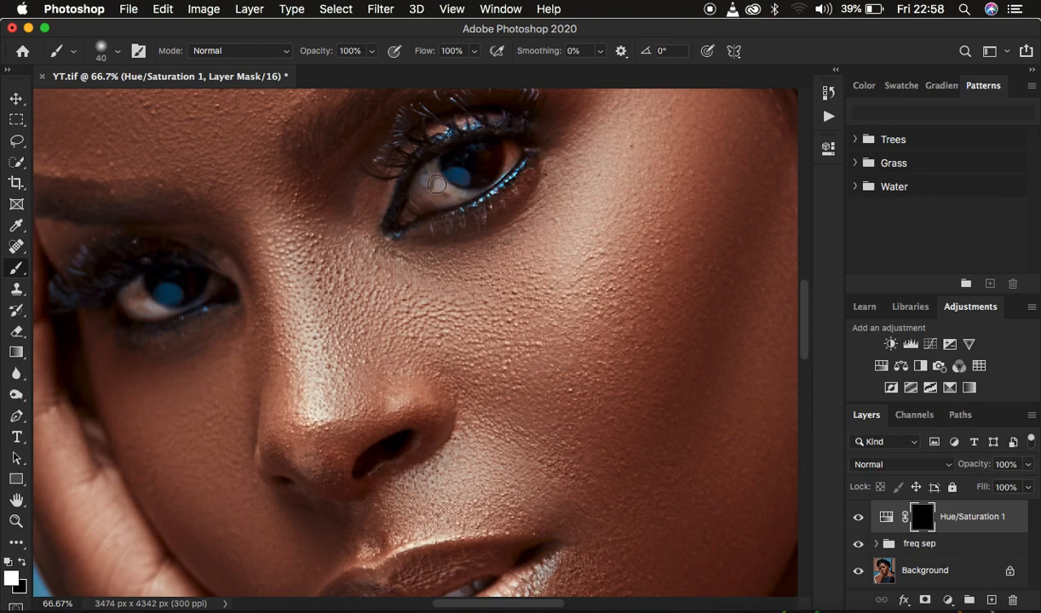
mouse_move(433, 170)
mouse_down()
mouse_move(454, 191)
mouse_move(510, 152)
mouse_move(437, 182)
mouse_move(430, 195)
mouse_move(491, 153)
mouse_up()
mouse_move(140, 276)
mouse_down()
mouse_move(168, 302)
mouse_move(159, 304)
mouse_move(203, 284)
mouse_move(145, 298)
mouse_up()
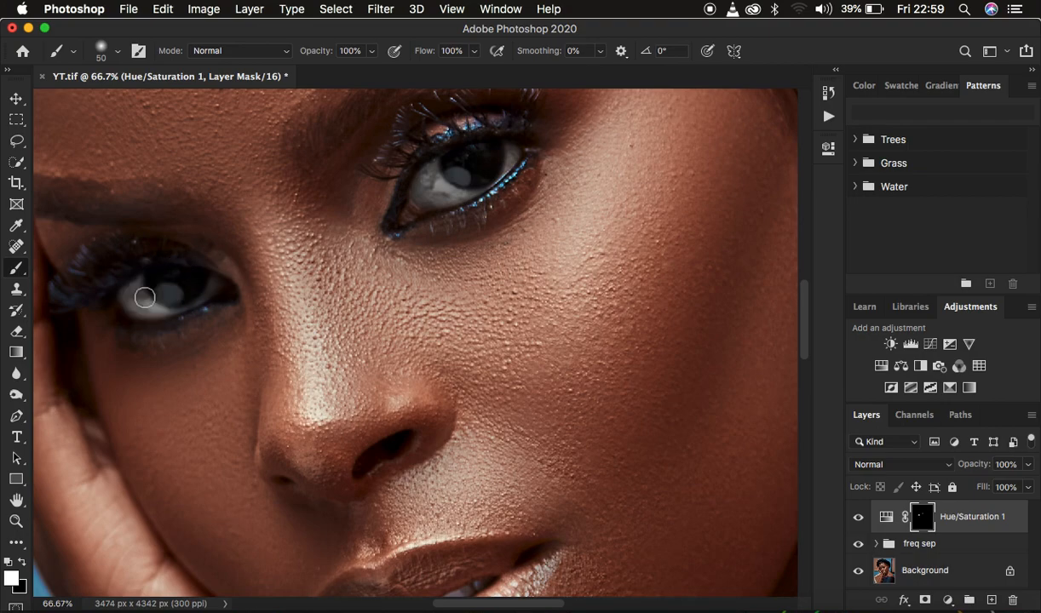
key(x)
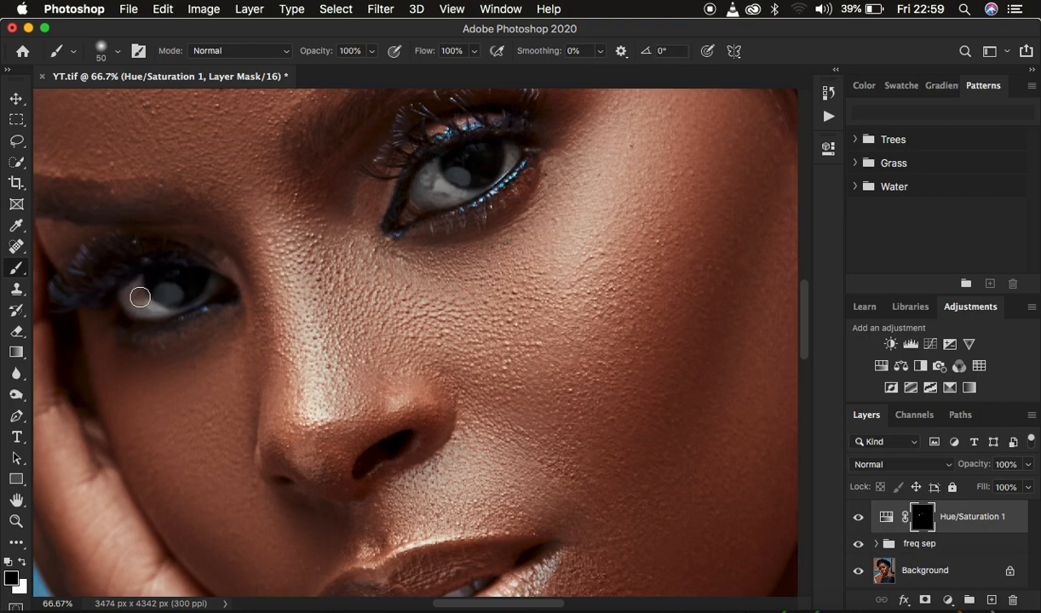
key(x)
mouse_move(141, 279)
mouse_down()
mouse_move(150, 308)
mouse_move(189, 293)
mouse_move(185, 277)
mouse_up()
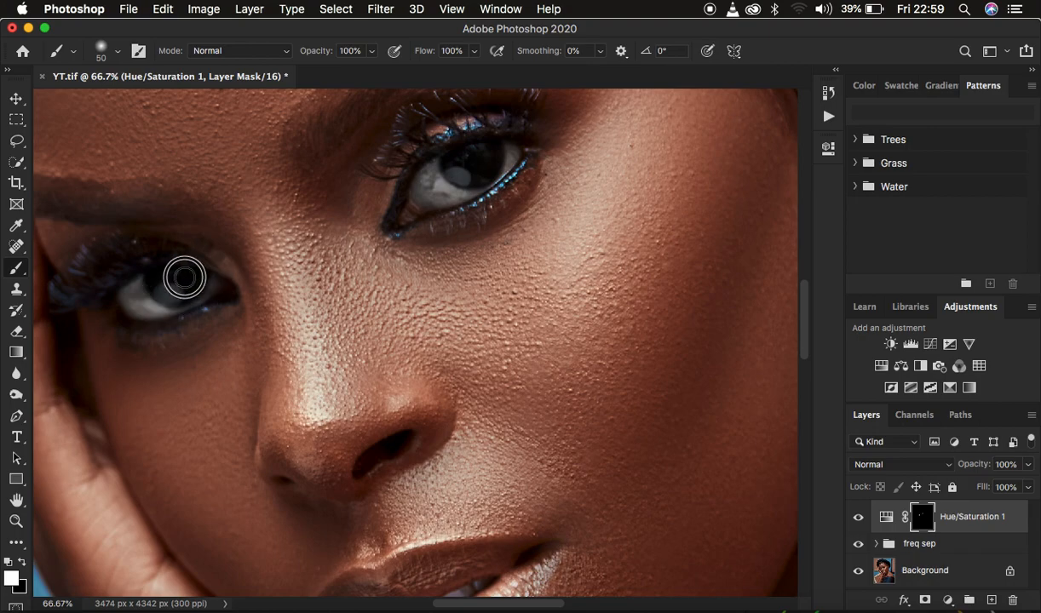
- Paint white on the mask over the teeth with a 35 px brush to remove their color cast
scroll(448, 163, down, 5)
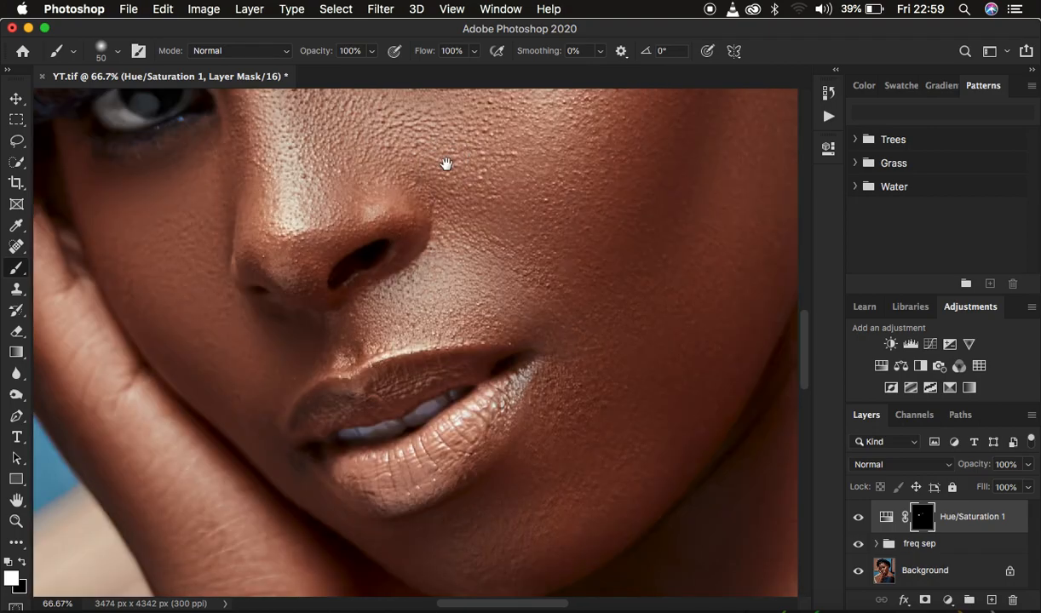
key(bracketleft)
key(bracketleft)
key(bracketleft)
mouse_move(348, 418)
mouse_down()
mouse_move(377, 416)
mouse_move(451, 377)
mouse_move(380, 418)
mouse_up()
scroll(390, 418, down, 6)
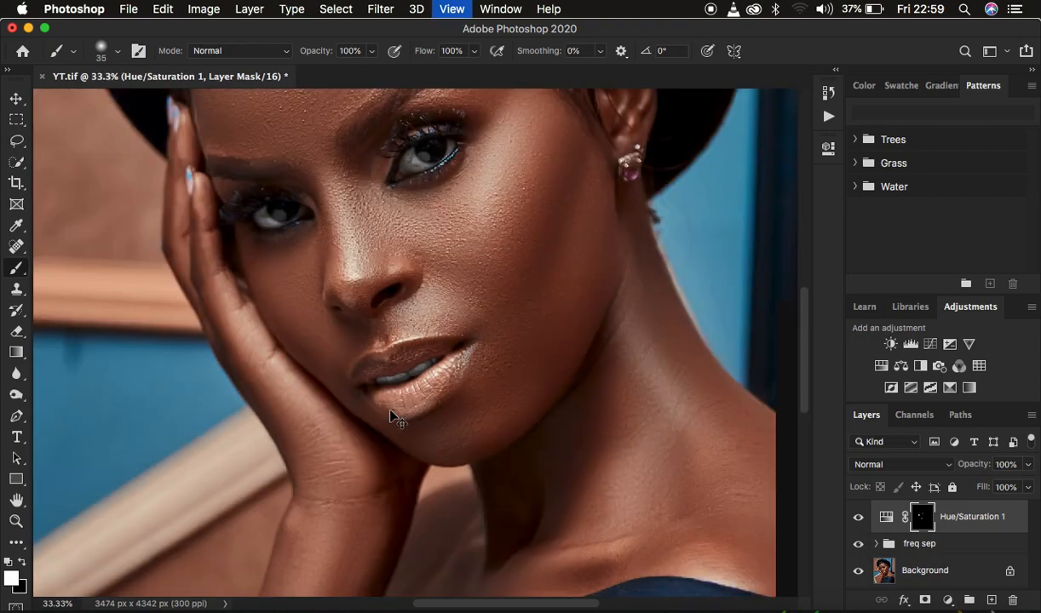
scroll(392, 416, up, 1)
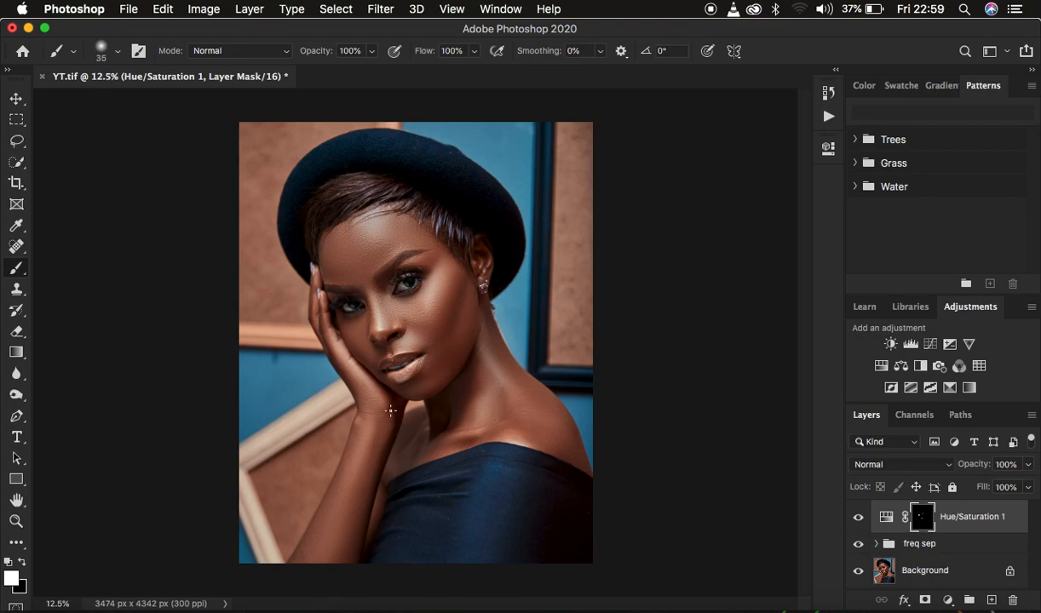
- Prepare a JPG export with Bicubic Sharper resampling and the color profile embedded
click(127, 9)
mouse_move(219, 240)
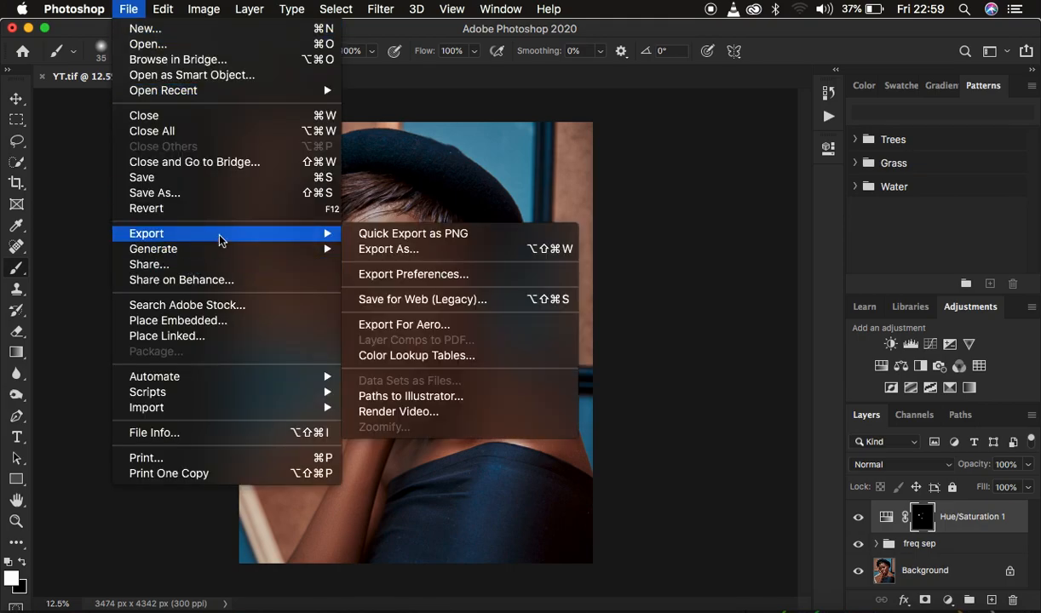
click(441, 253)
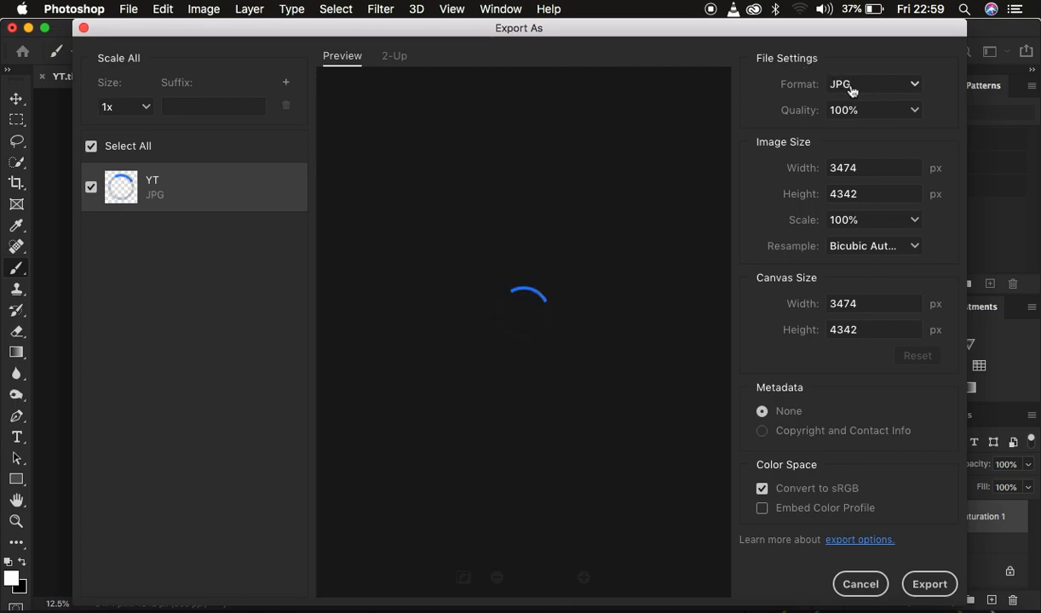
click(859, 250)
click(875, 304)
click(763, 510)
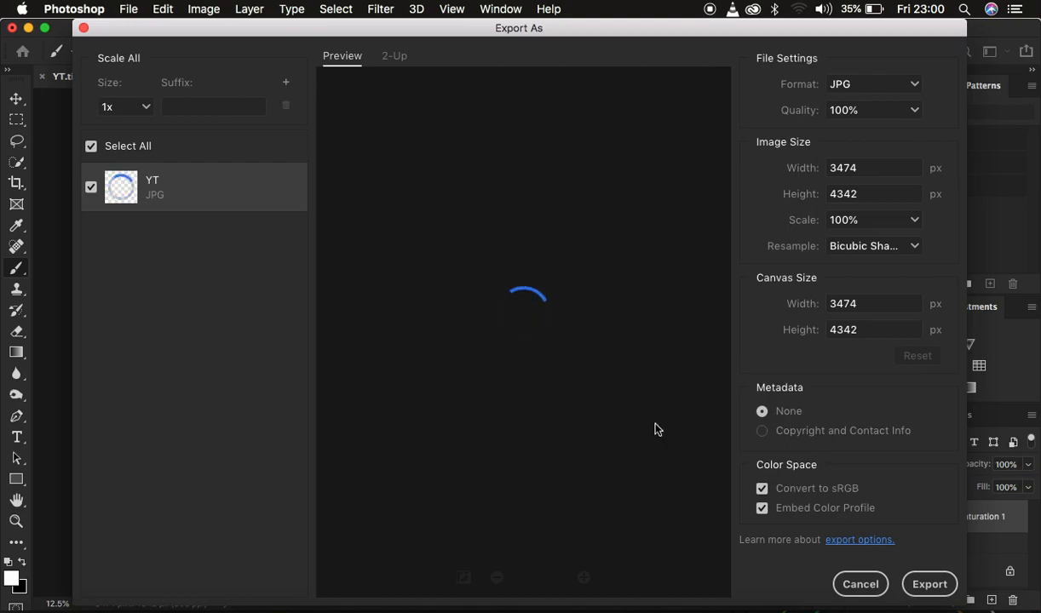
- Bring up the save prompt for exporting YT.jpg to the Desktop, and cancel the save and the export
click(918, 584)
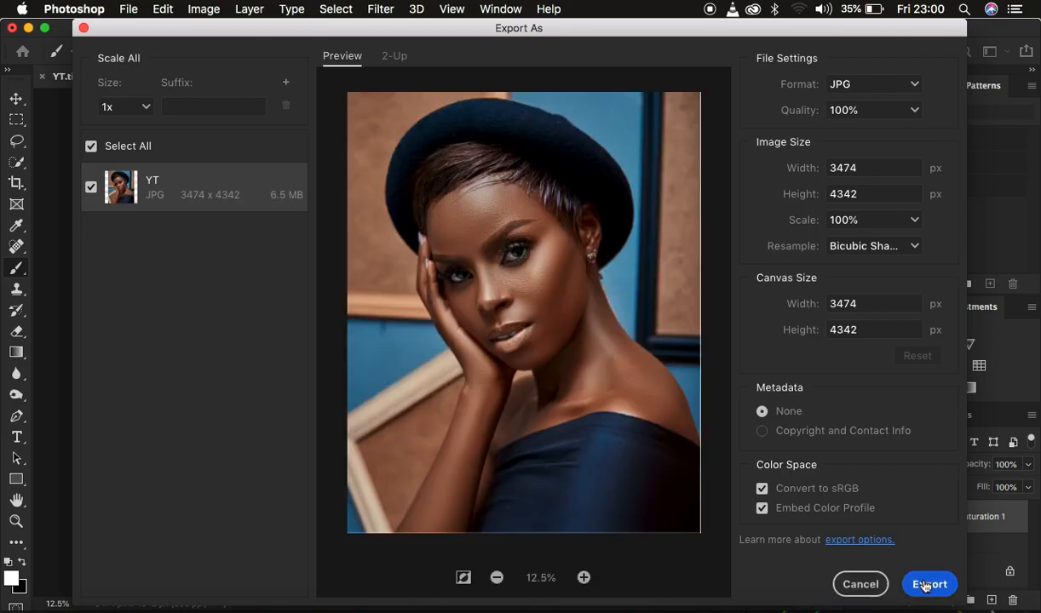
click(928, 584)
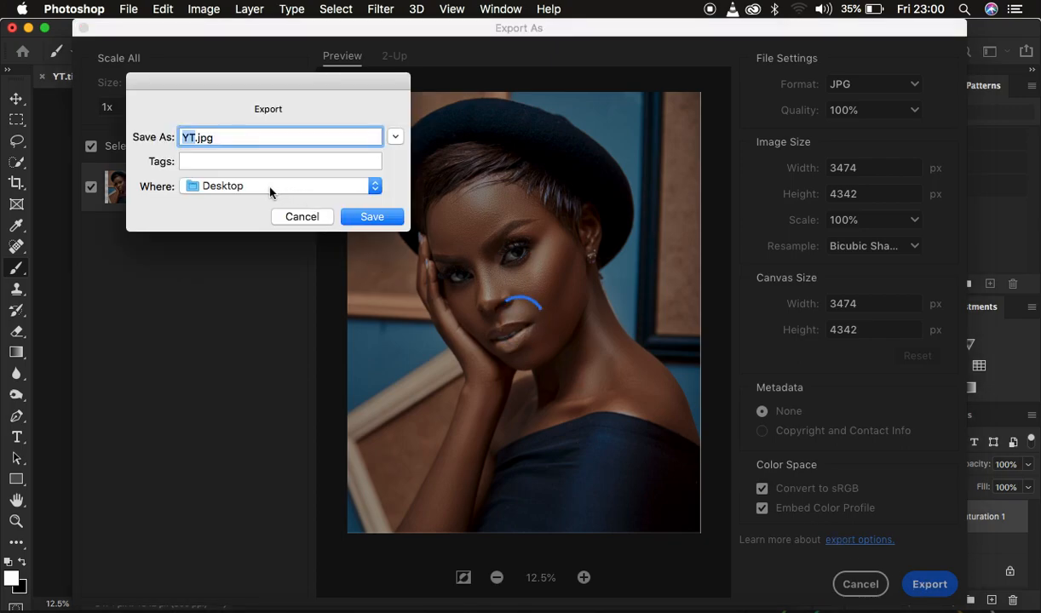
click(303, 217)
click(852, 584)
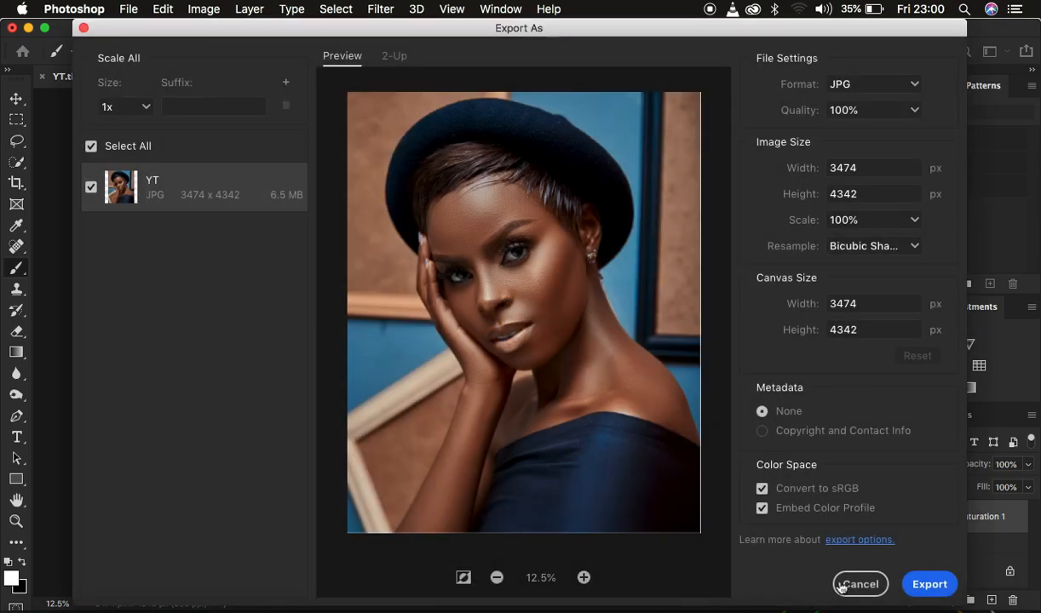